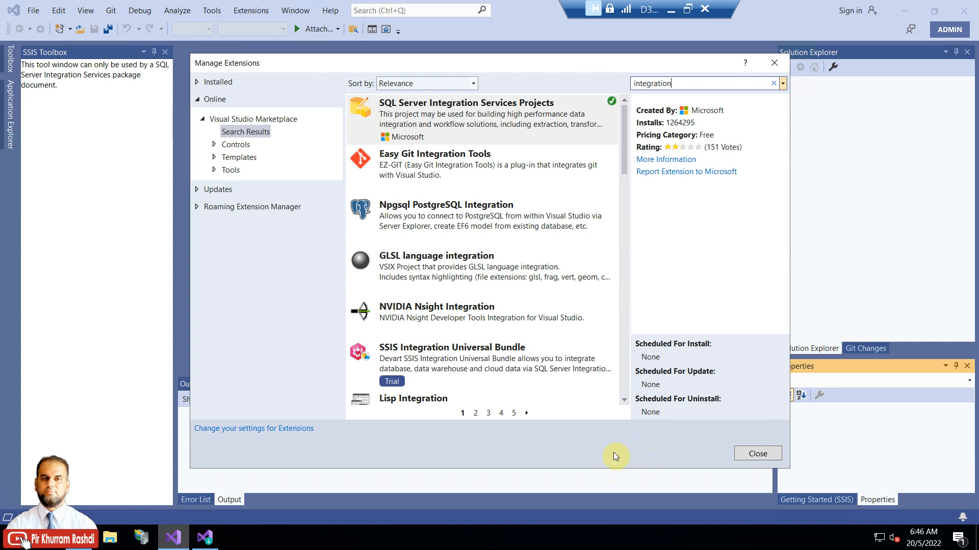
Step: Bring the Visual Studio Installer's Modify window to the front
left_click(206, 538)
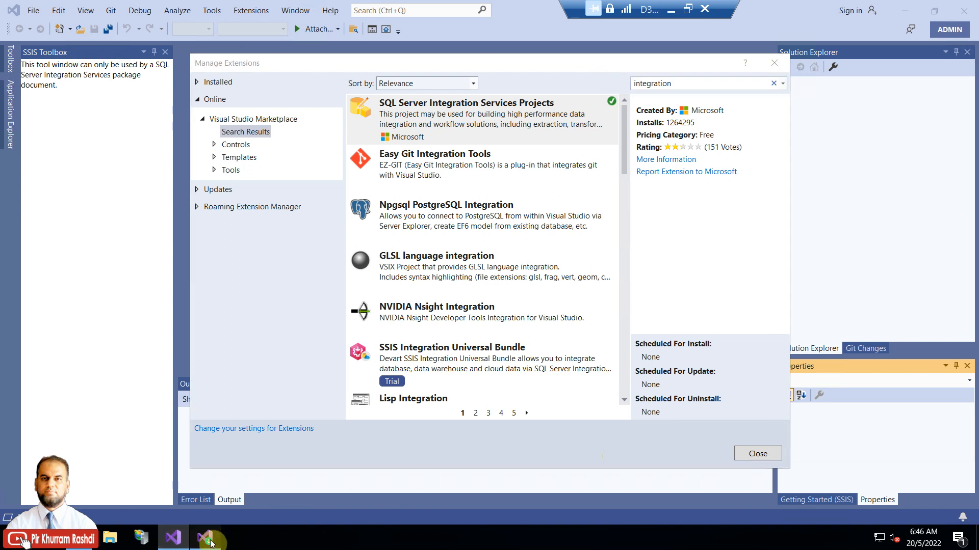
Step: Confirm SQL Server Data Tools is ticked under Data storage and processing, then close the Modify screen
mouse_move(750, 178)
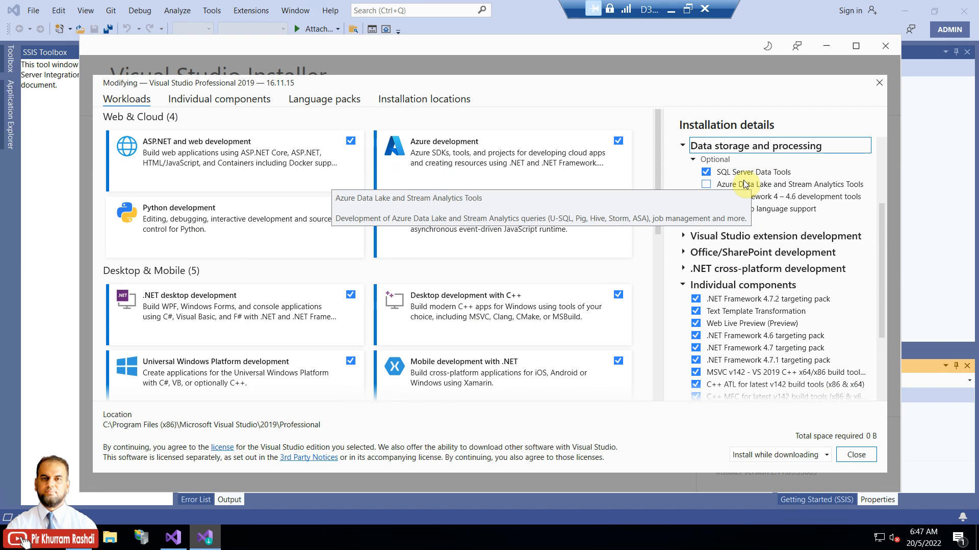
left_click(185, 545)
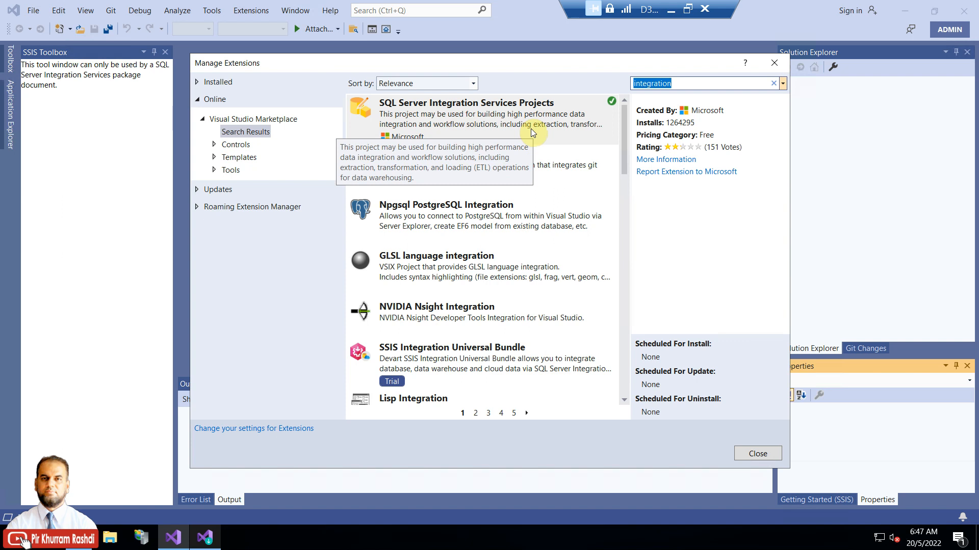
left_click(213, 540)
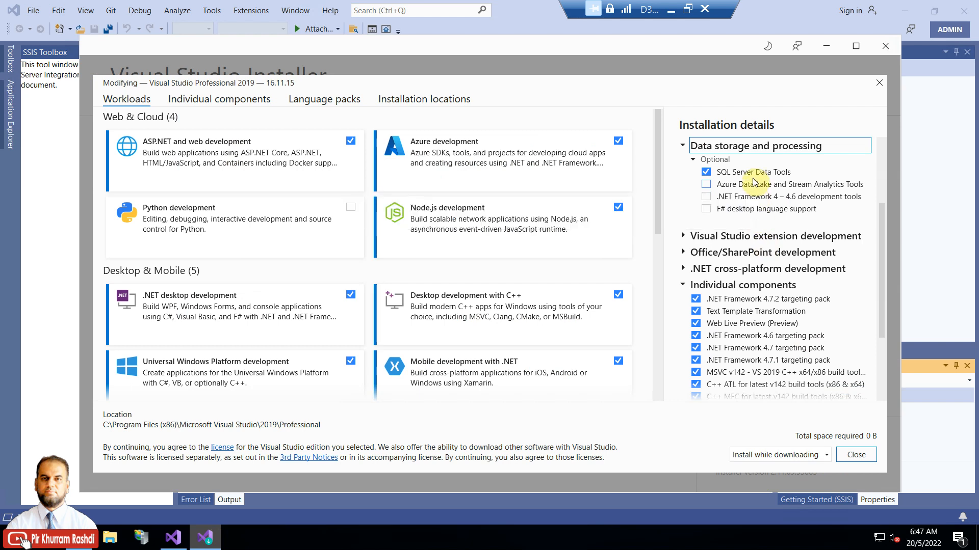
mouse_move(754, 175)
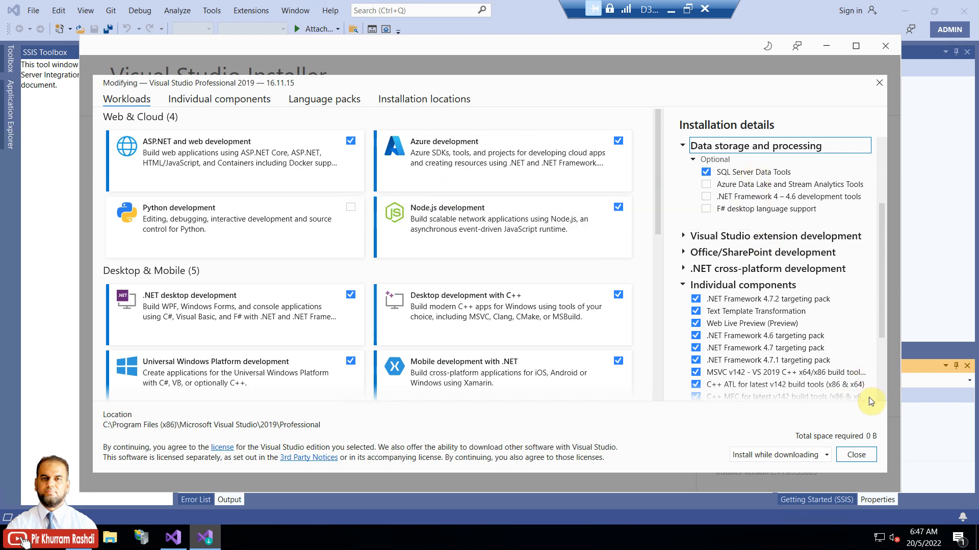
left_click(863, 455)
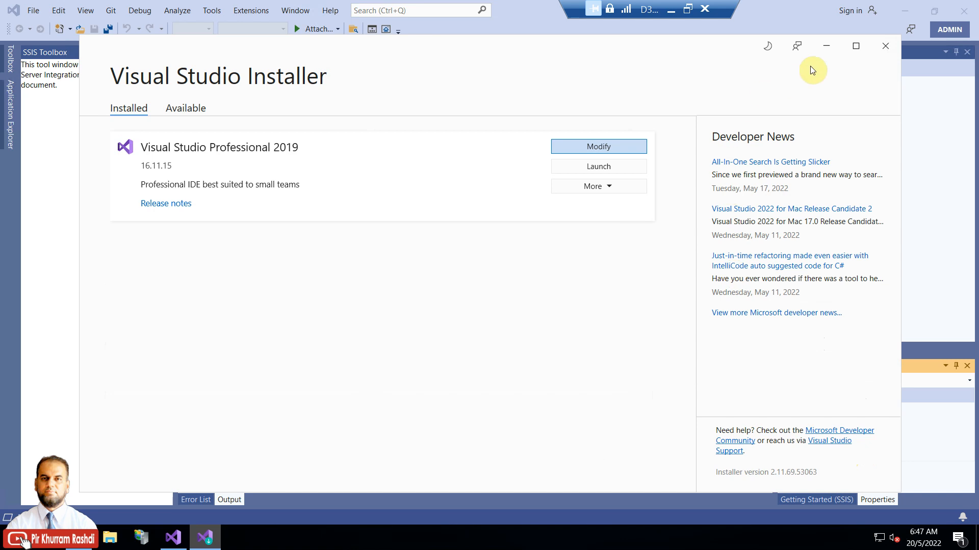
Step: Close the Installer and Manage Extensions windows and start a new project from the File menu
left_click(884, 47)
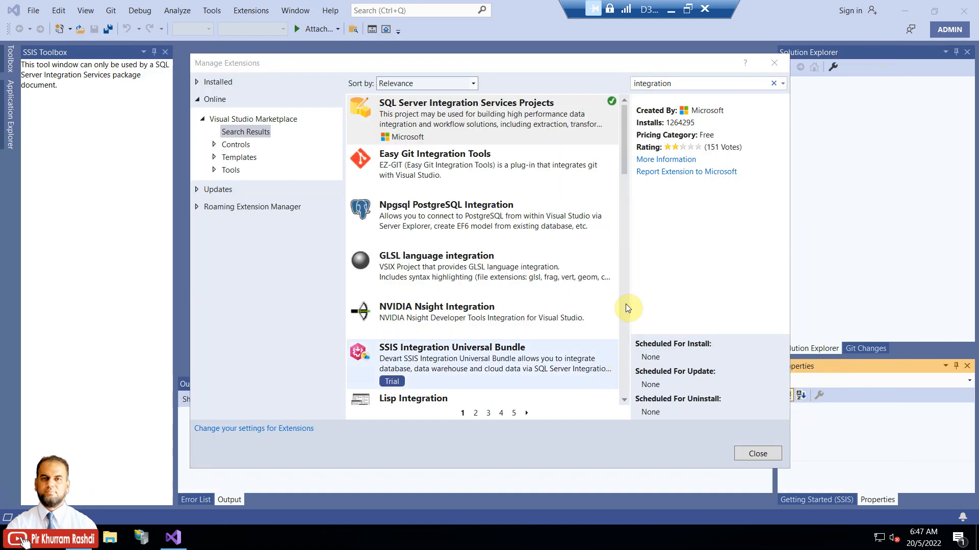
left_click(747, 455)
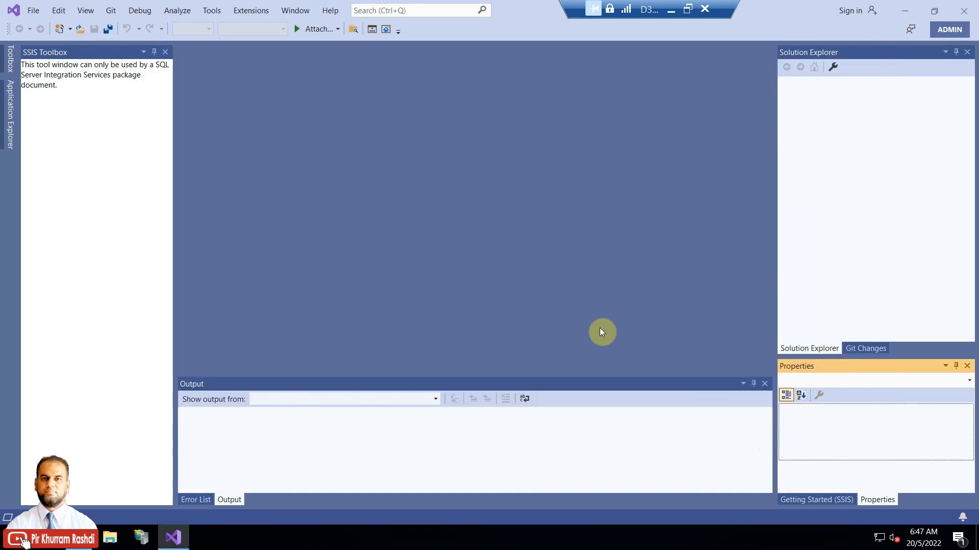
left_click(32, 10)
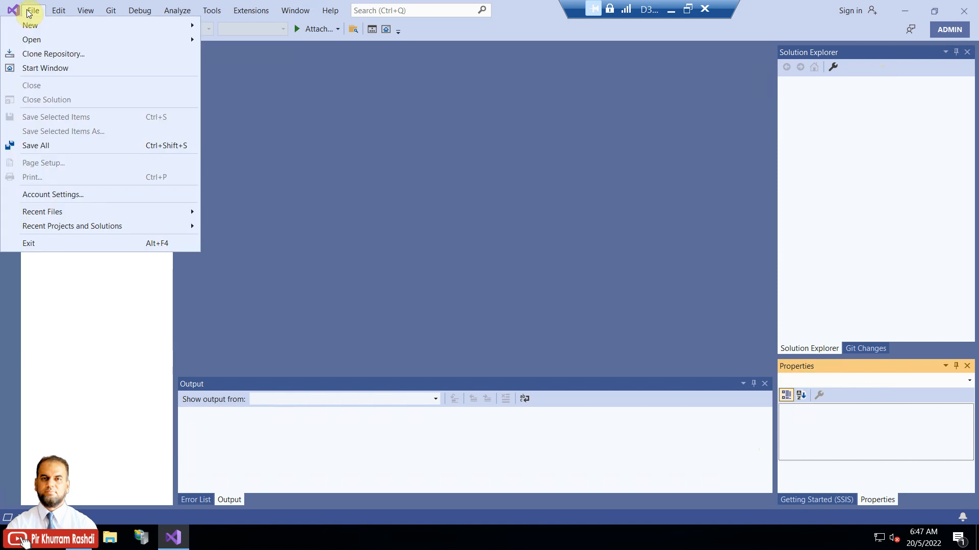
mouse_move(179, 33)
left_click(234, 28)
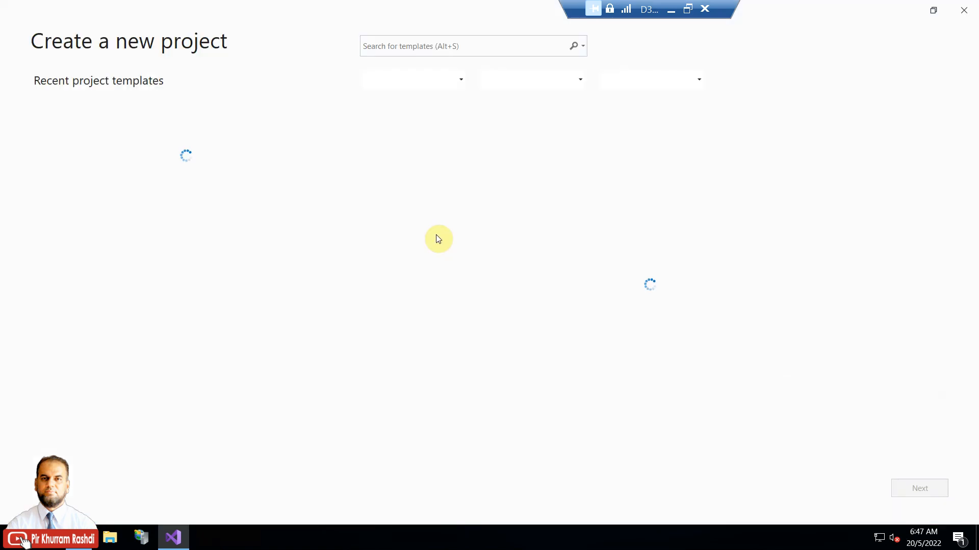
Step: Search the templates for 'int', choose Integration Services Project, and continue to configuration
left_click(479, 50)
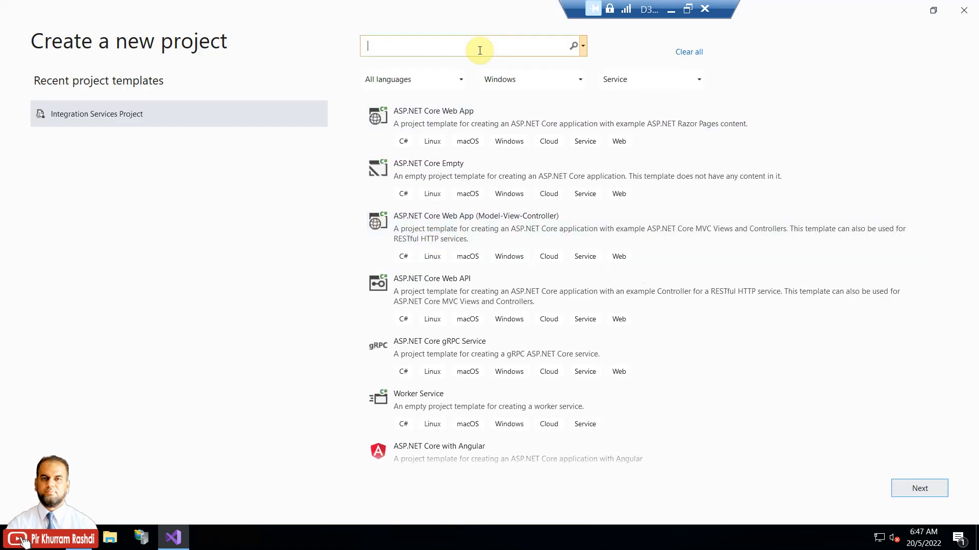
type("int")
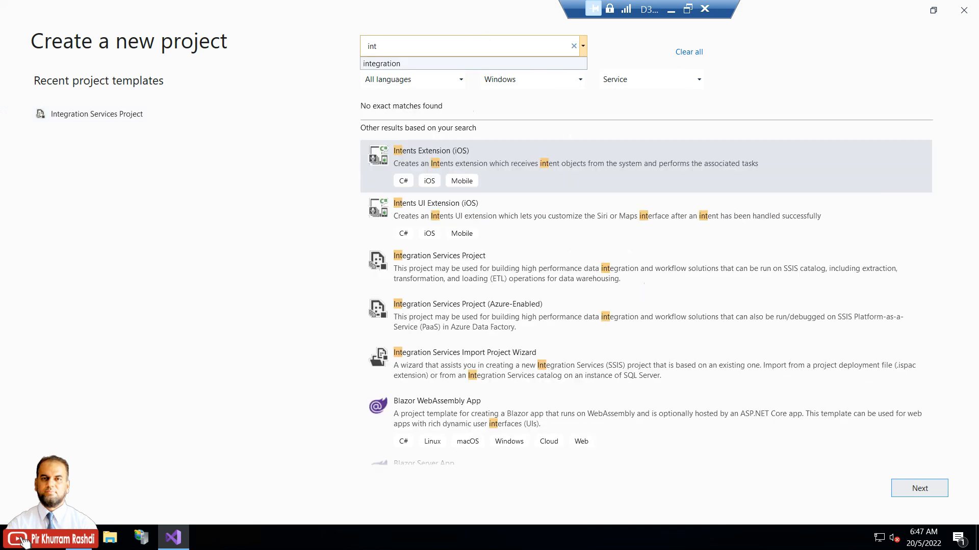
left_click(465, 63)
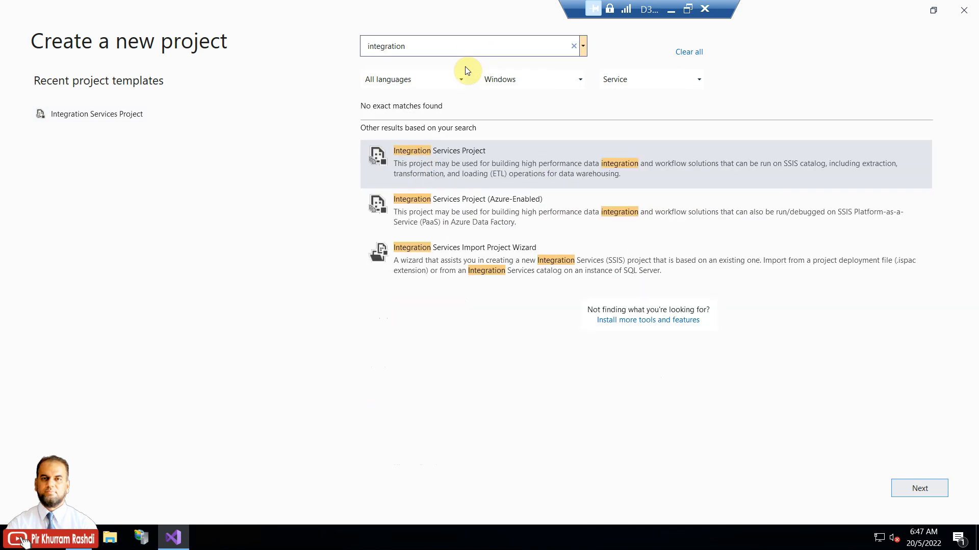
left_click(483, 156)
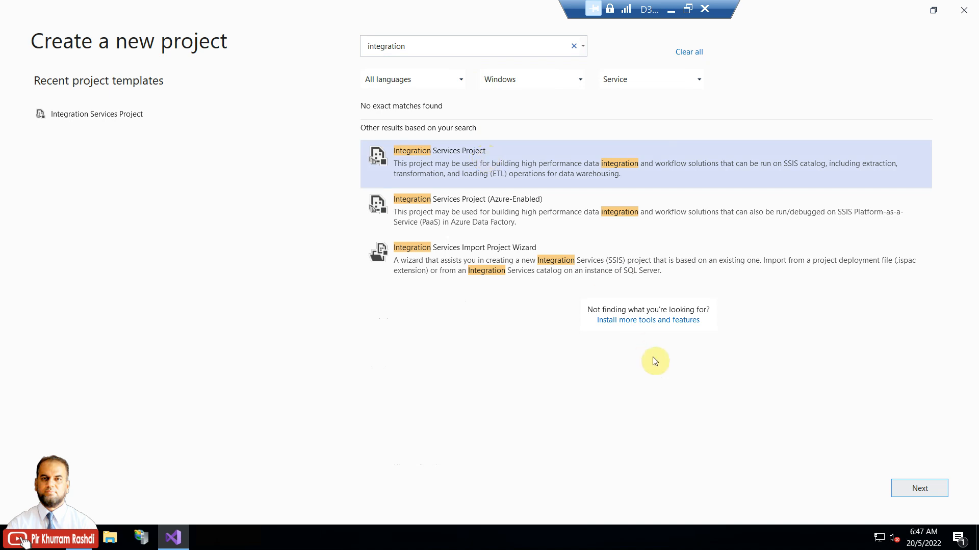
left_click(909, 490)
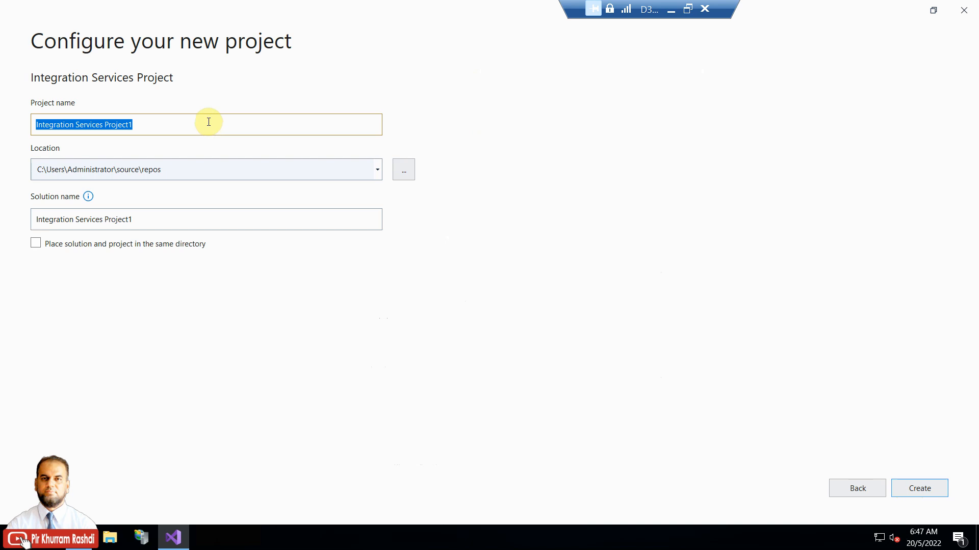
Step: Name the new project PMIS_Integration and create it
type("P")
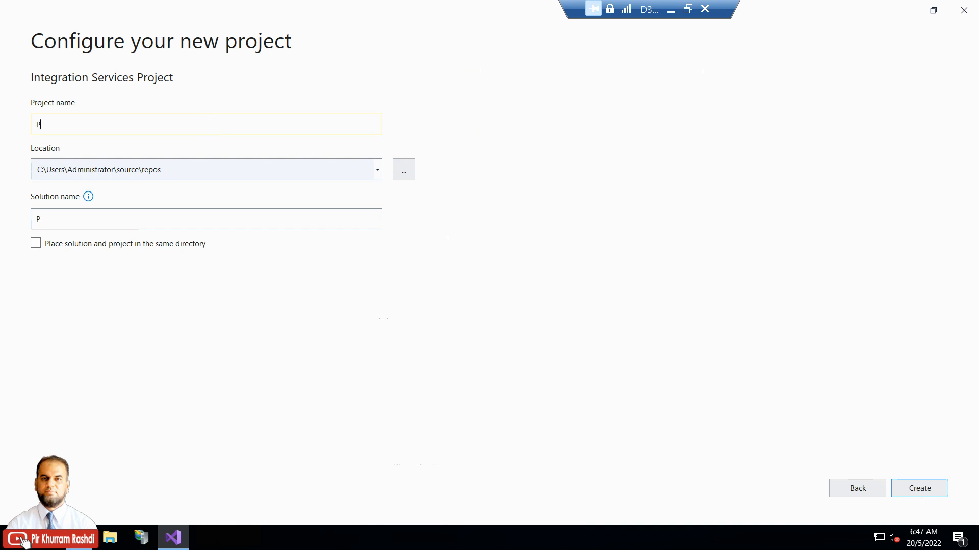
type("MIS_Integration")
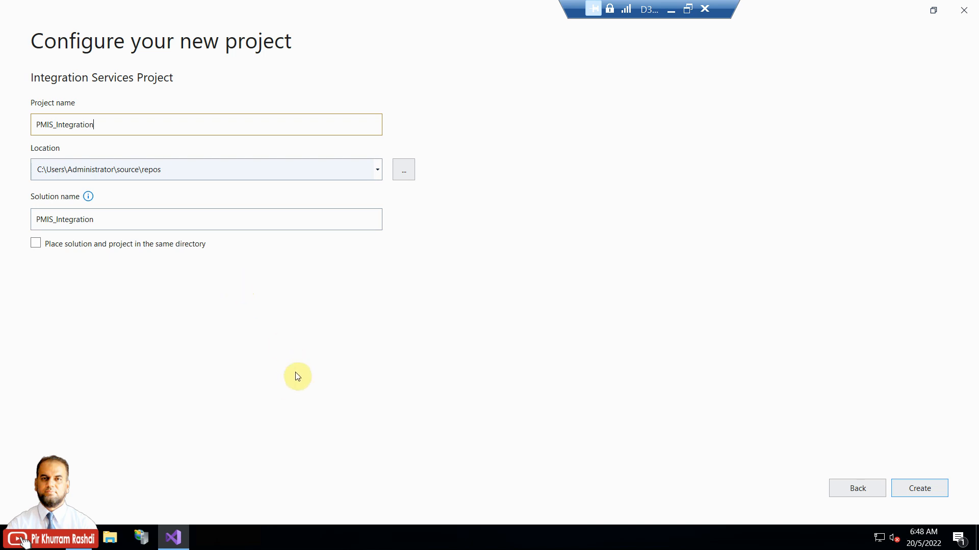
left_click(906, 489)
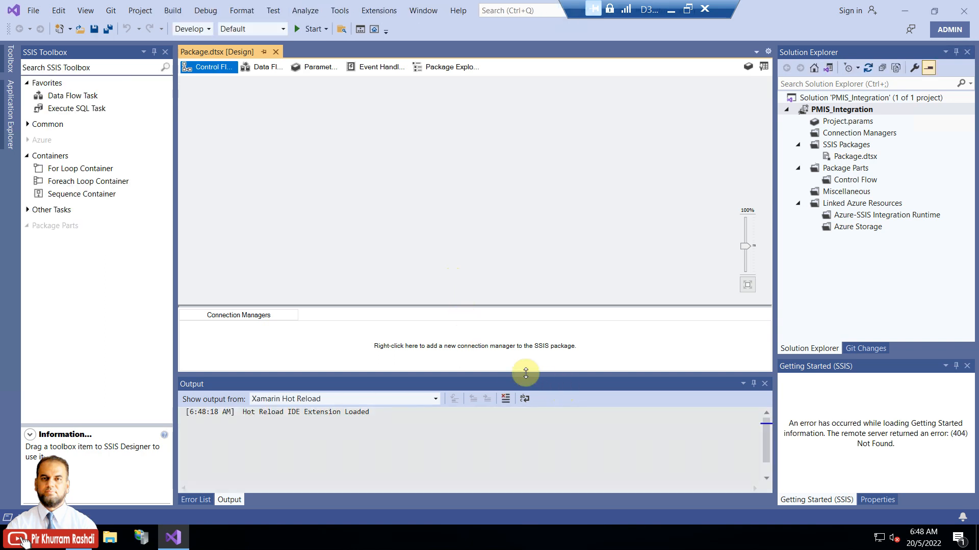
Step: Rename Package.dtsx in Solution Explorer to PMIS_Package.dtsx and reload it with Yes to All
left_click_drag(775, 291, 809, 291)
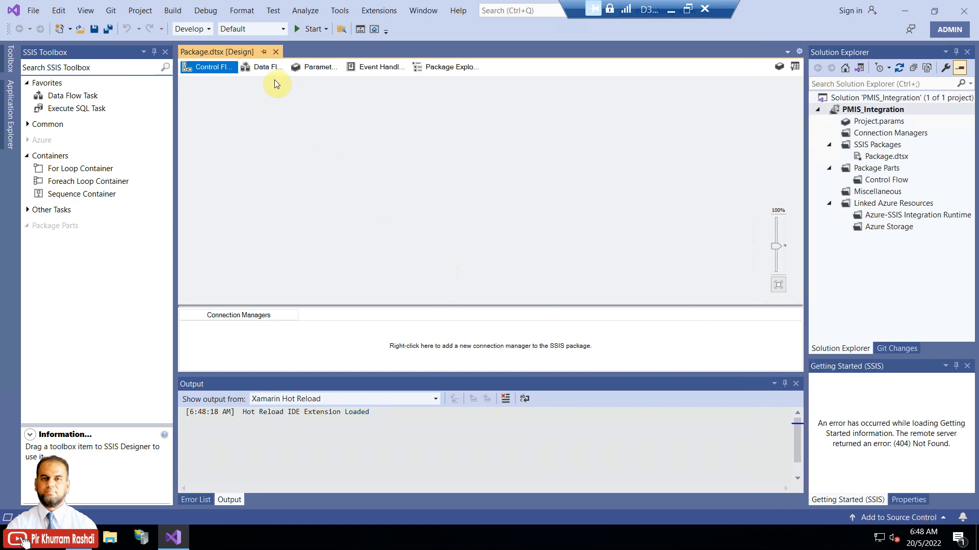
left_click(262, 69)
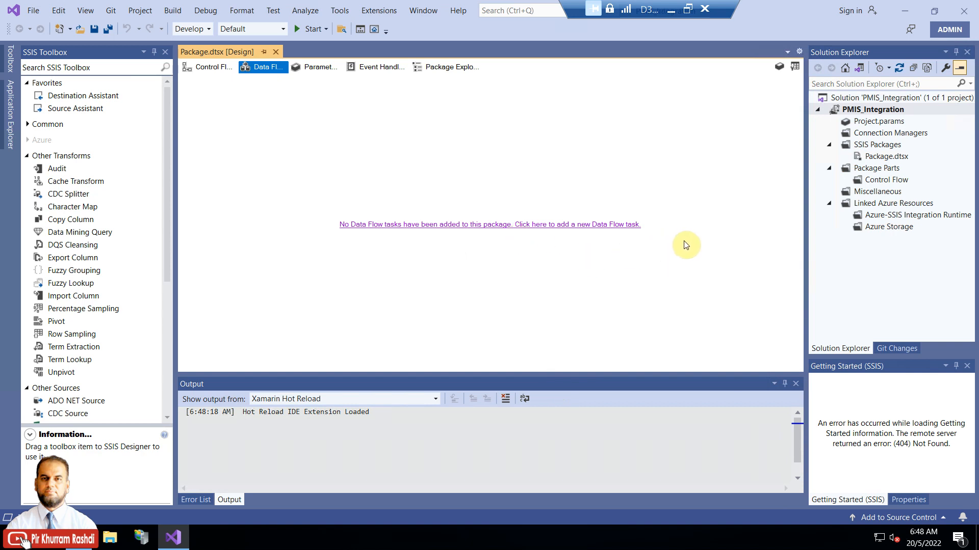
left_click(876, 159)
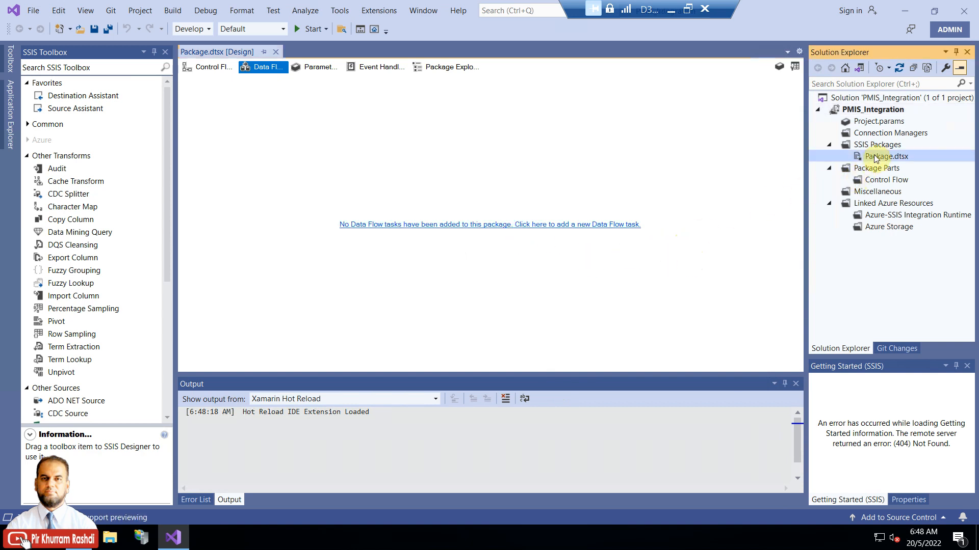
right_click(876, 158)
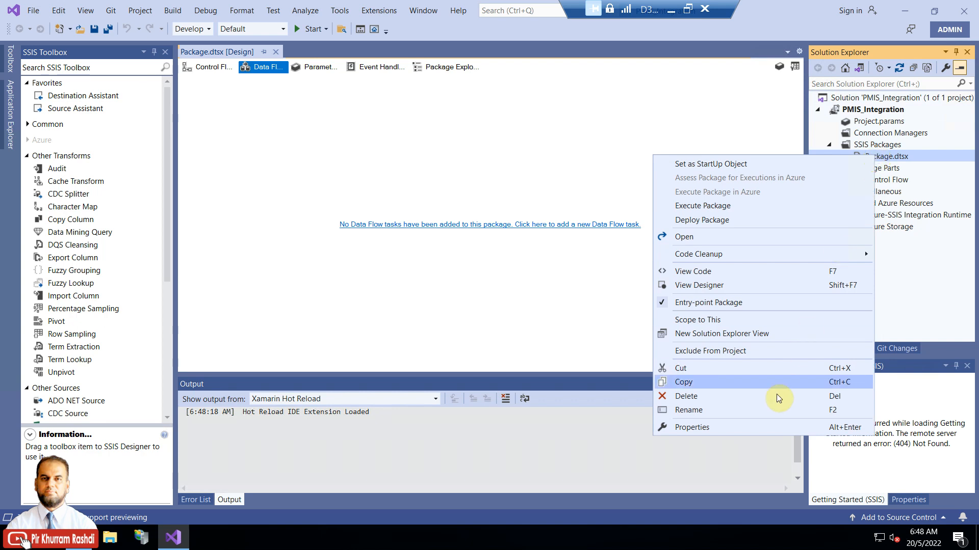
left_click(773, 409)
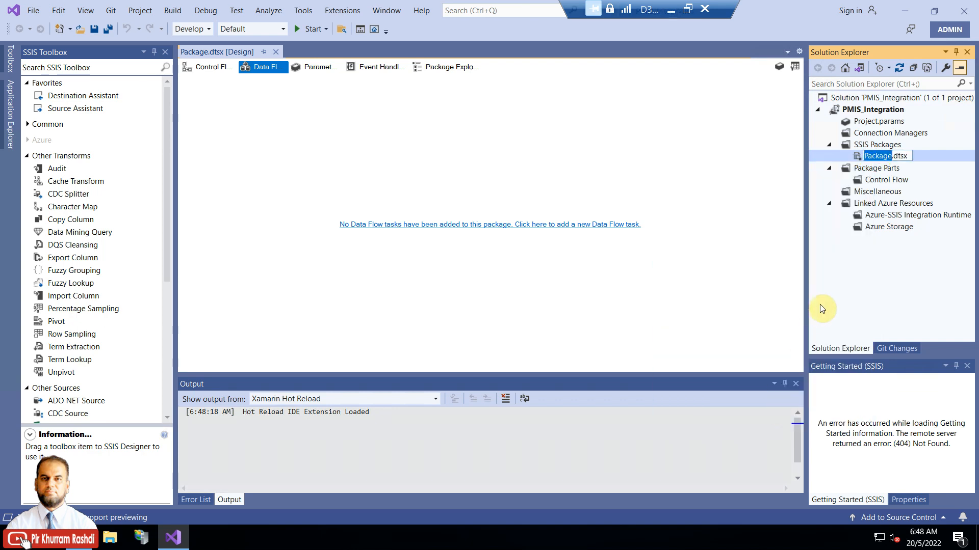
type("PMIS_")
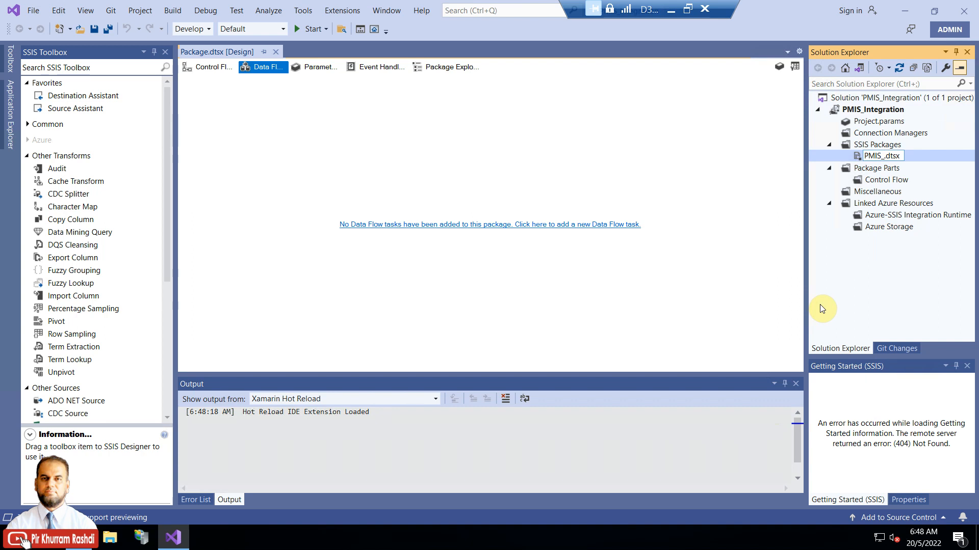
type("Package")
key("Return")
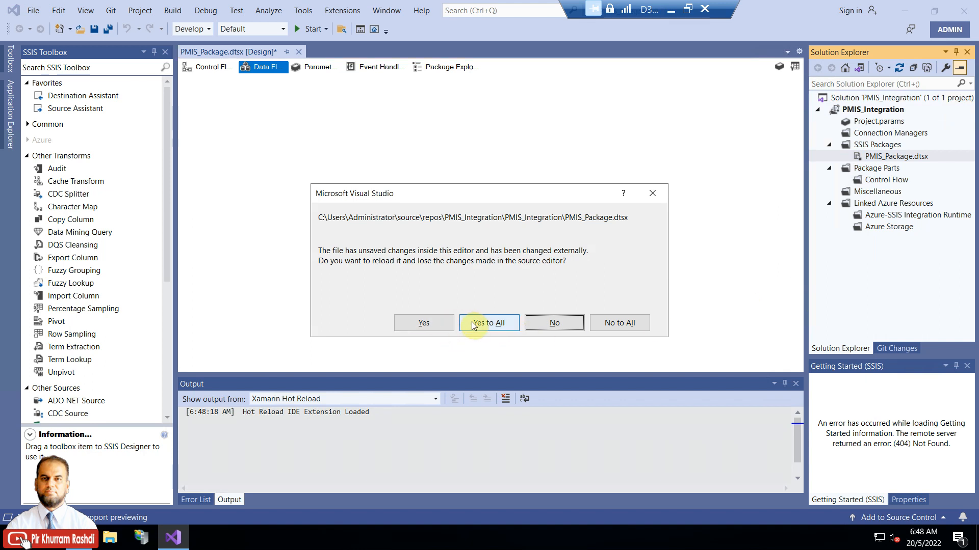
left_click(471, 322)
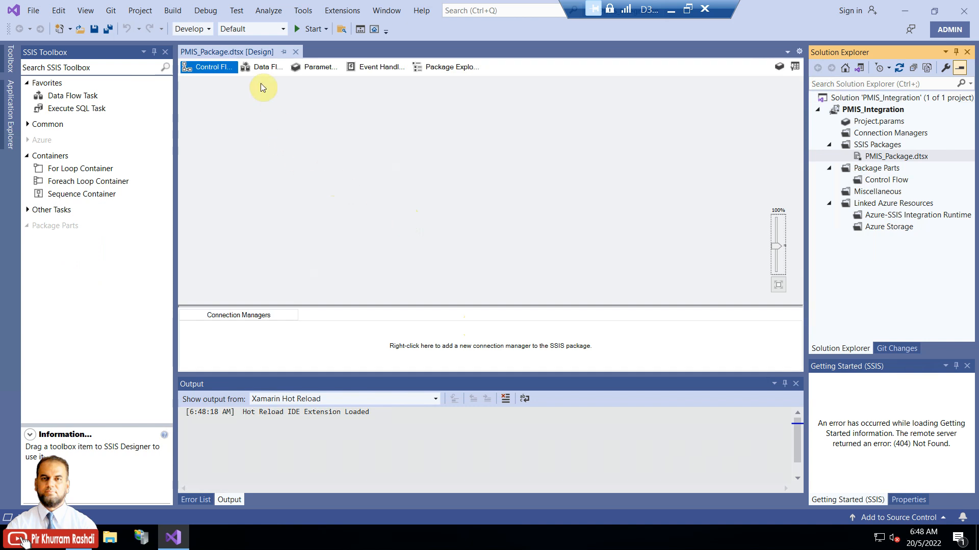
Step: Add a Data Flow Task from the Data Flow tab and launch the Source Assistant from the SSIS Toolbox
left_click(262, 68)
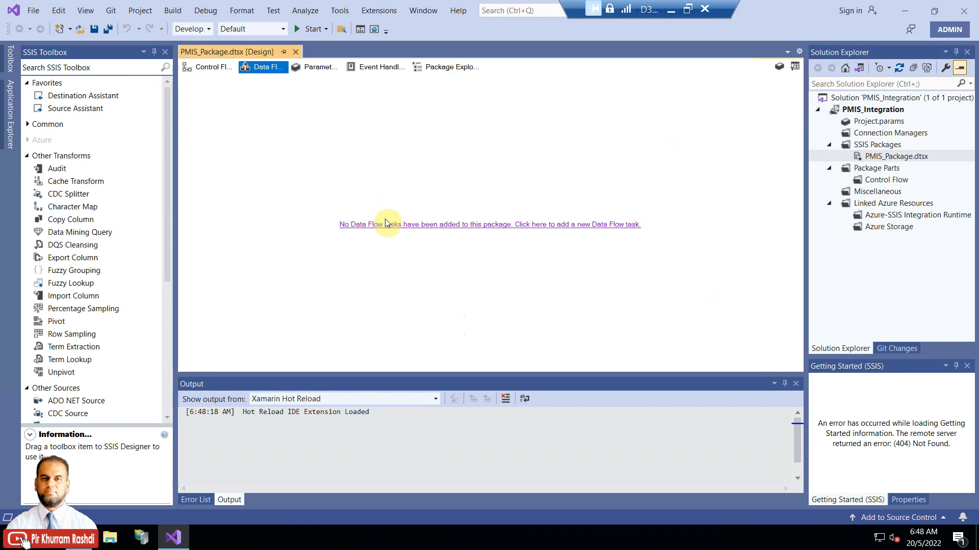
left_click(384, 224)
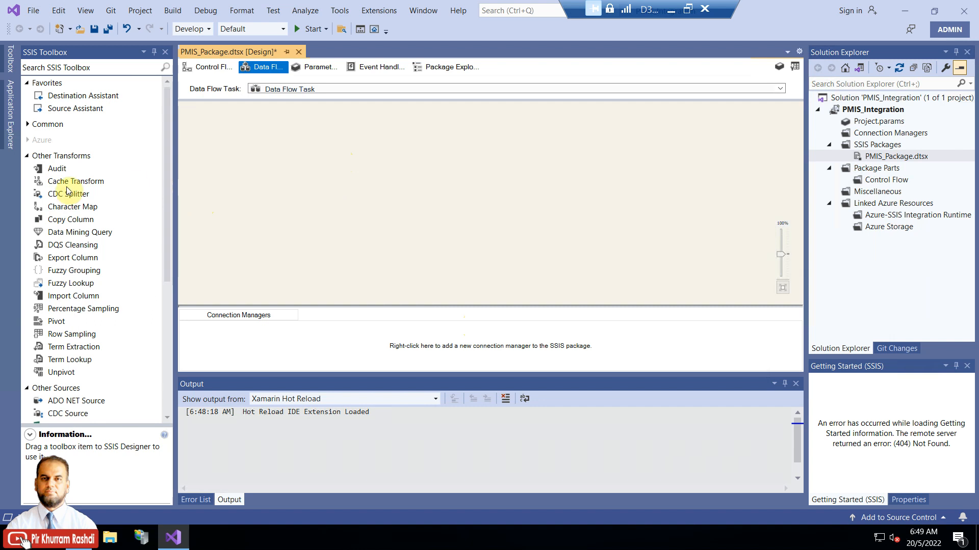
left_click(27, 157)
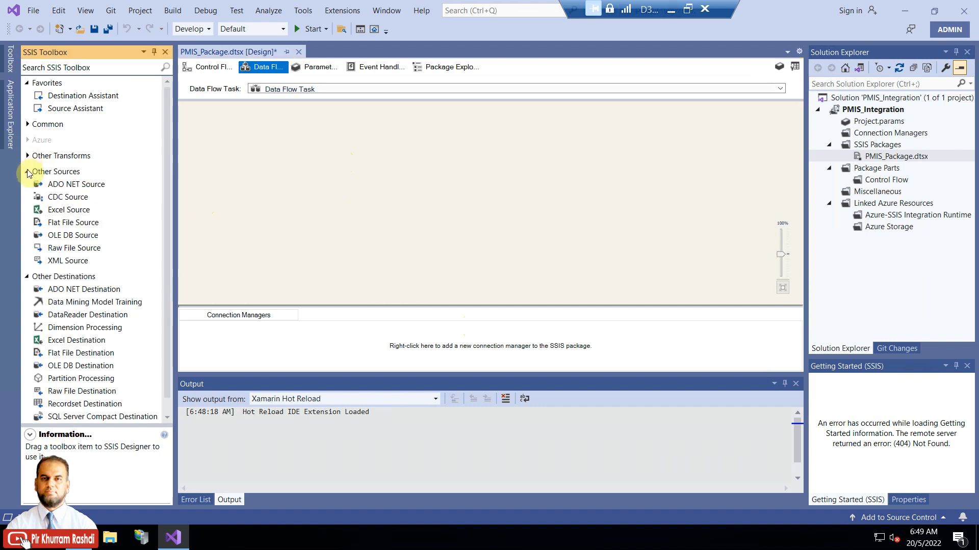
left_click(27, 172)
left_click(67, 109)
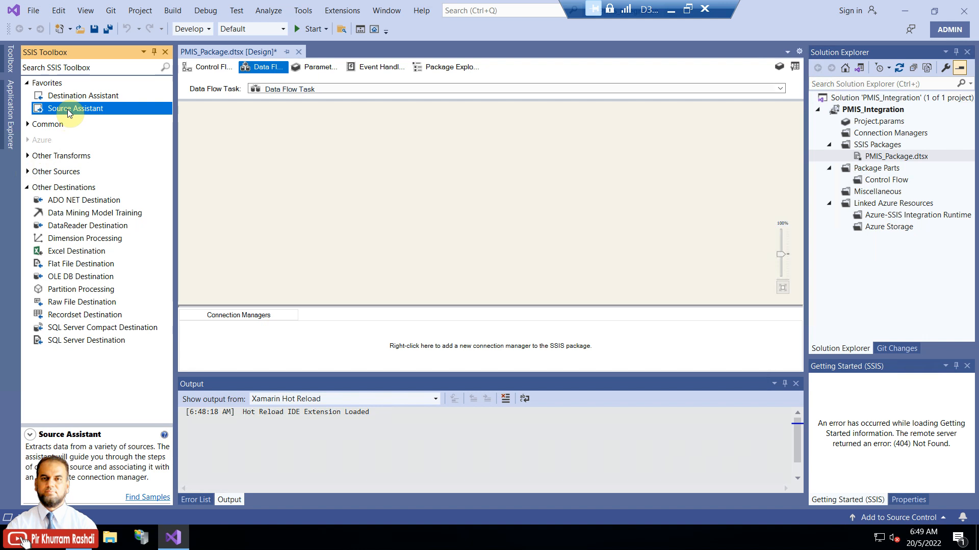
double_click(68, 109)
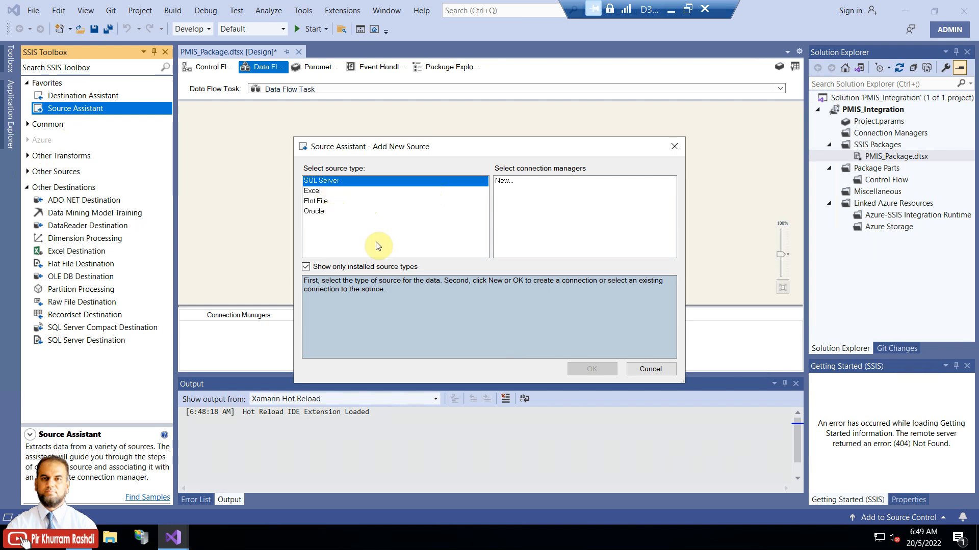
Step: Drag an OData Source from Common onto the Data Flow canvas and launch the Destination Assistant
left_click(665, 368)
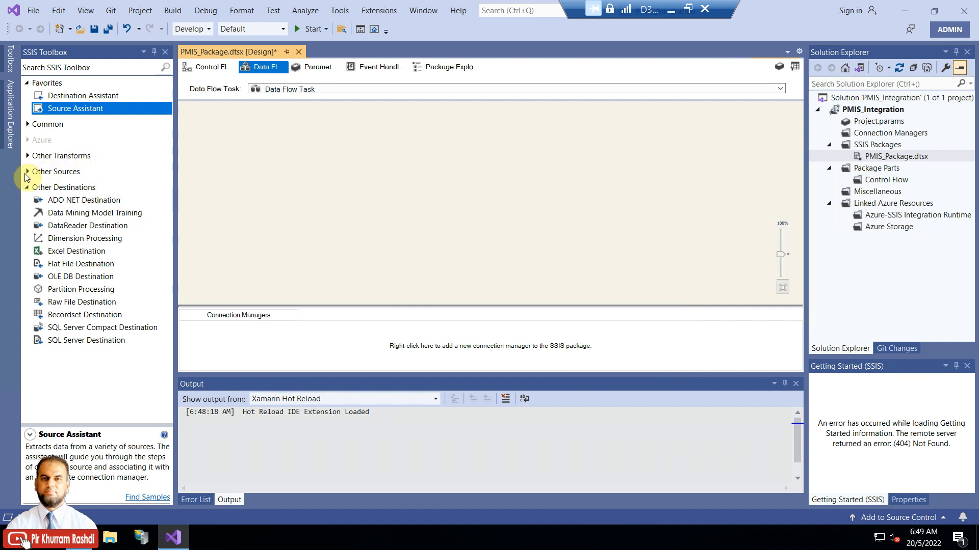
left_click(45, 124)
left_click(62, 291)
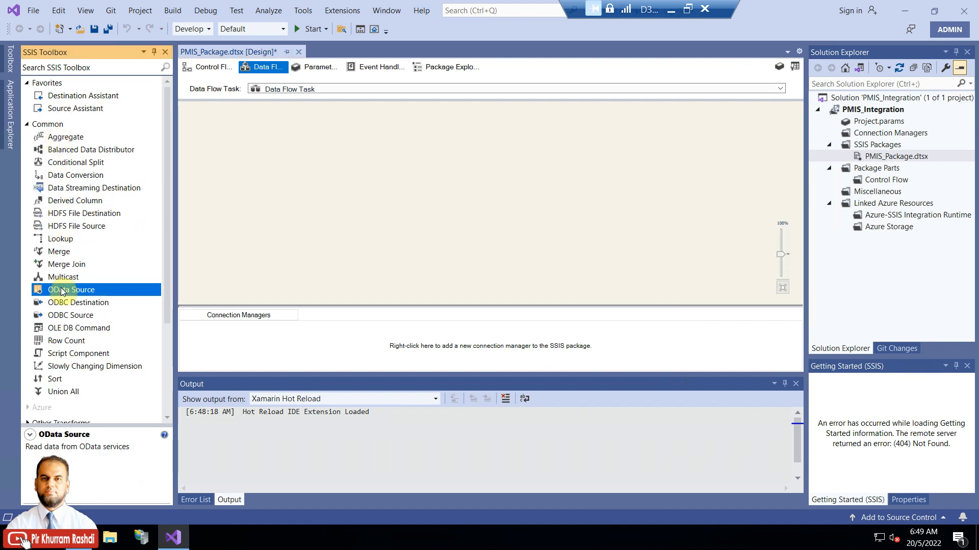
left_click_drag(62, 291, 415, 151)
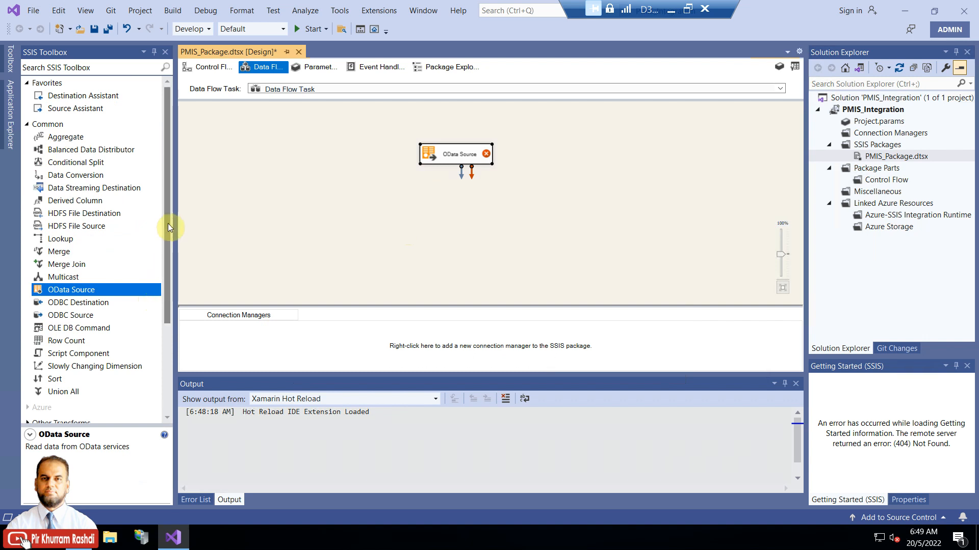
double_click(96, 100)
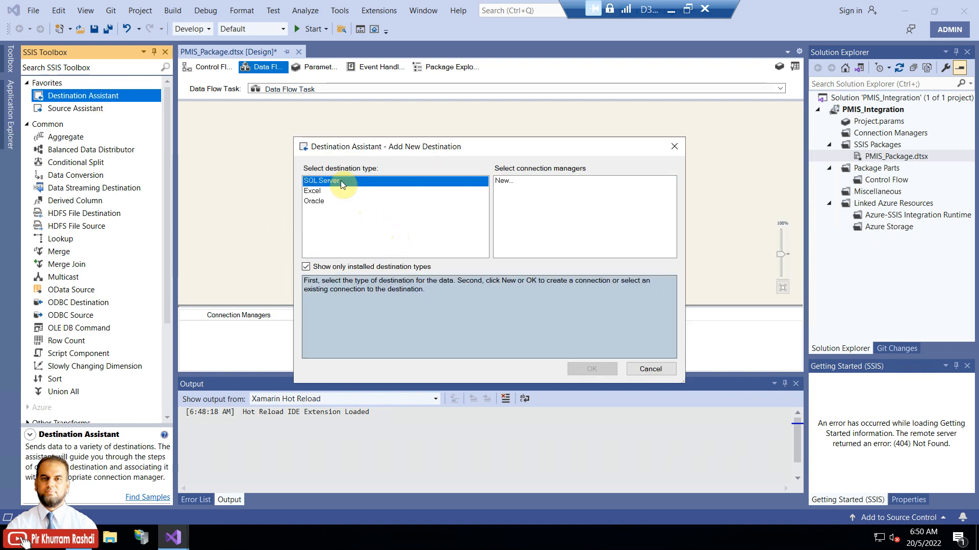
Step: Choose a new connection for the destination, then search Windows for 'ss' to find SSMS 18
left_click(512, 185)
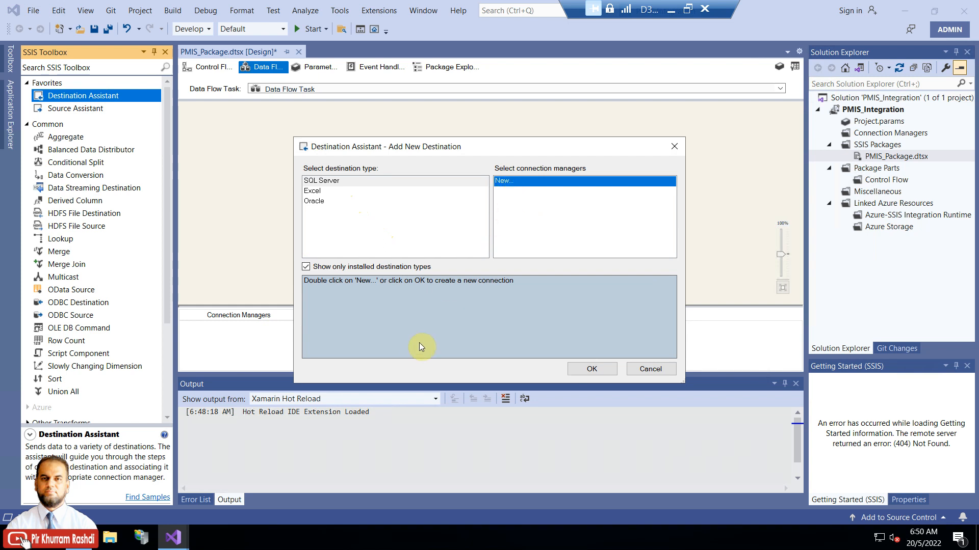
left_click(49, 538)
type("ss")
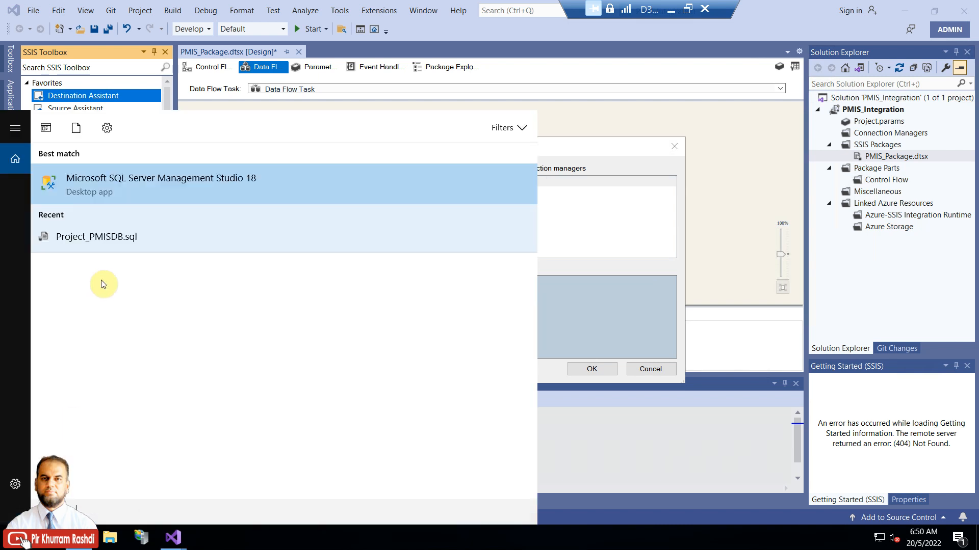
Step: Run SSMS as administrator and open New Login under Security > Logins
right_click(120, 192)
left_click(138, 203)
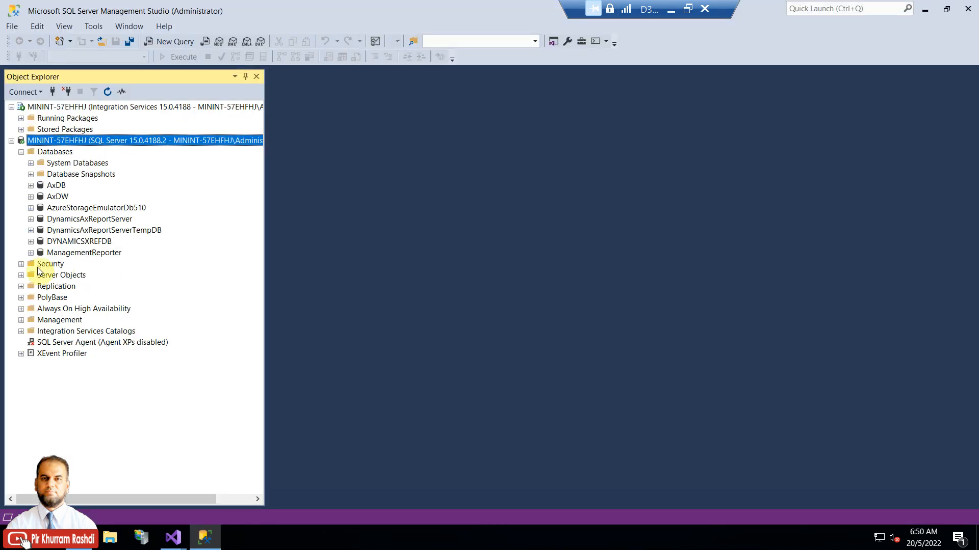
left_click(21, 264)
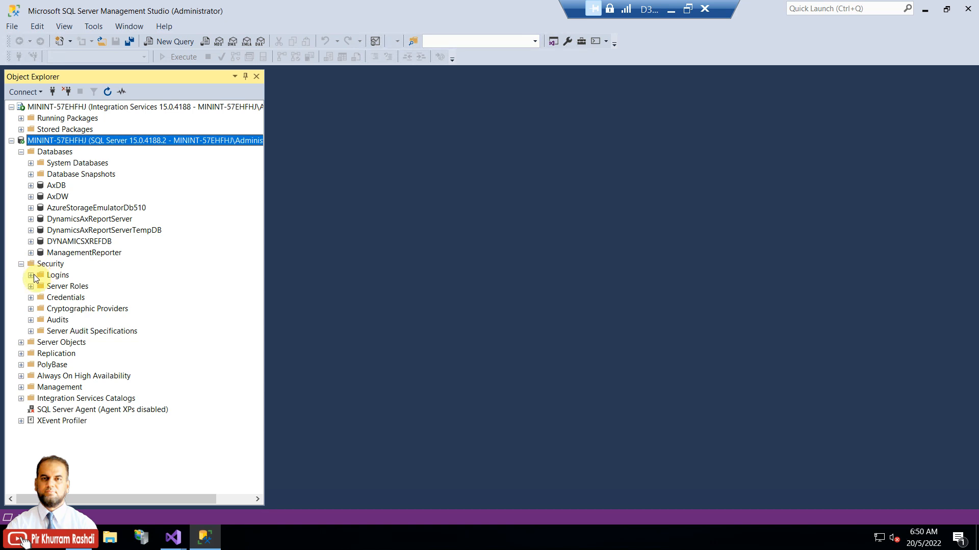
left_click(31, 275)
right_click(59, 259)
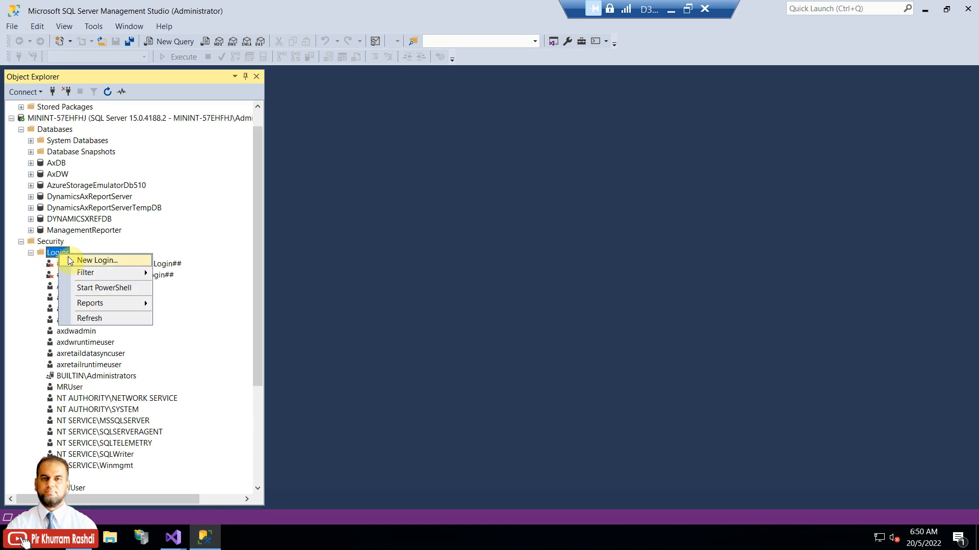
left_click(77, 259)
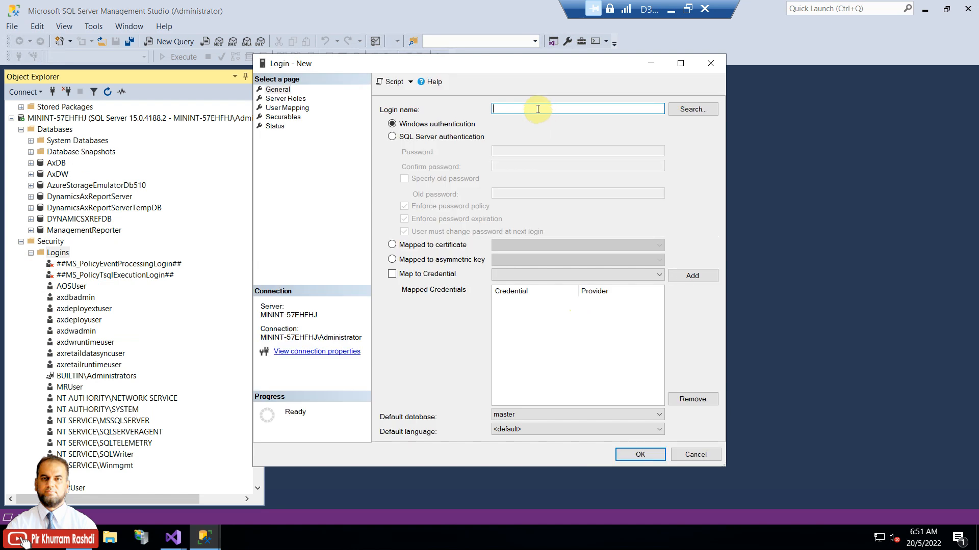
Step: Create login pmis with SQL Server authentication, a password, and no password-policy enforcement
type("pmis")
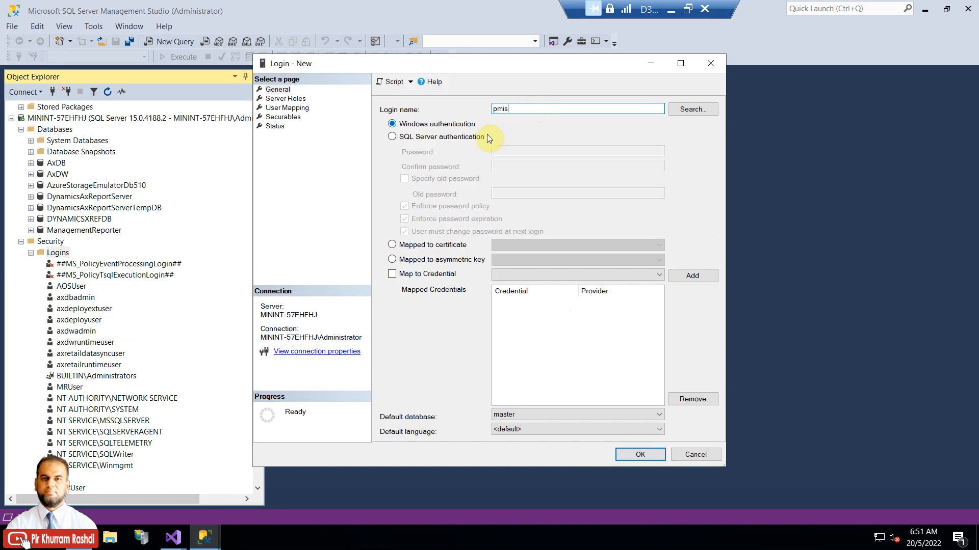
left_click(466, 137)
left_click(546, 152)
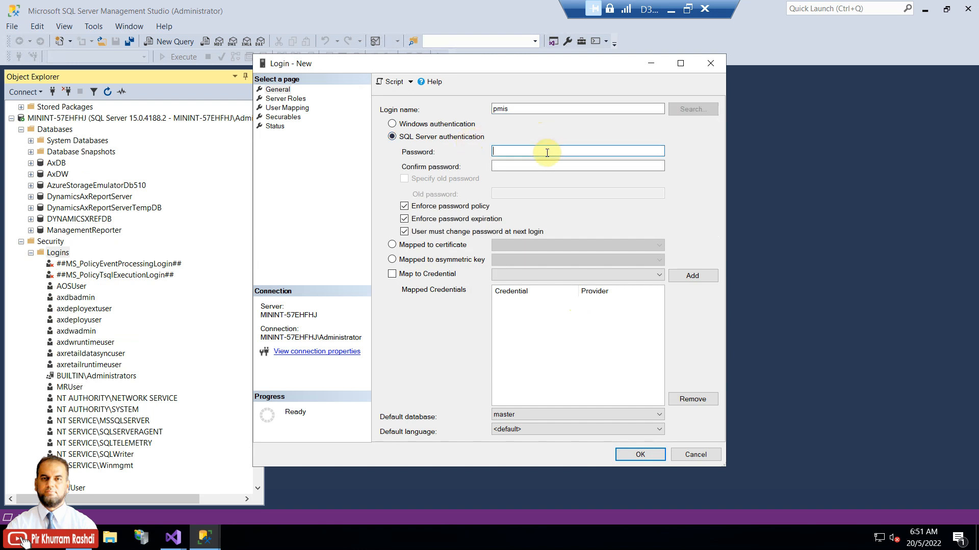
key("Tab")
type("••••")
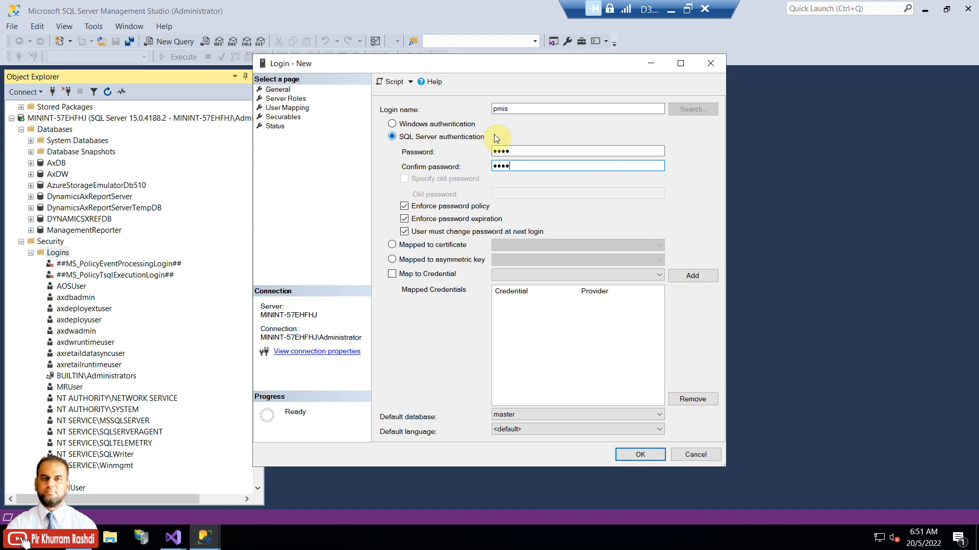
left_click(464, 207)
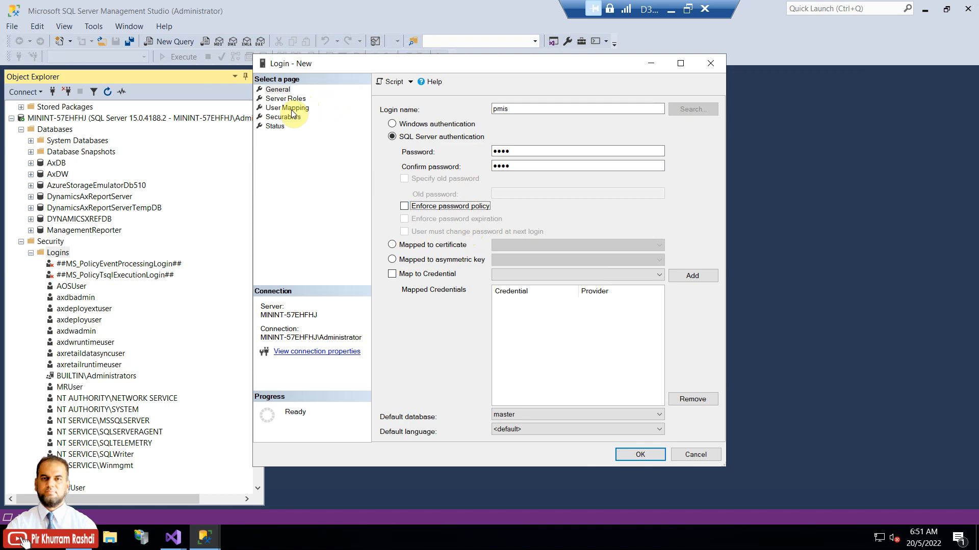
left_click(636, 455)
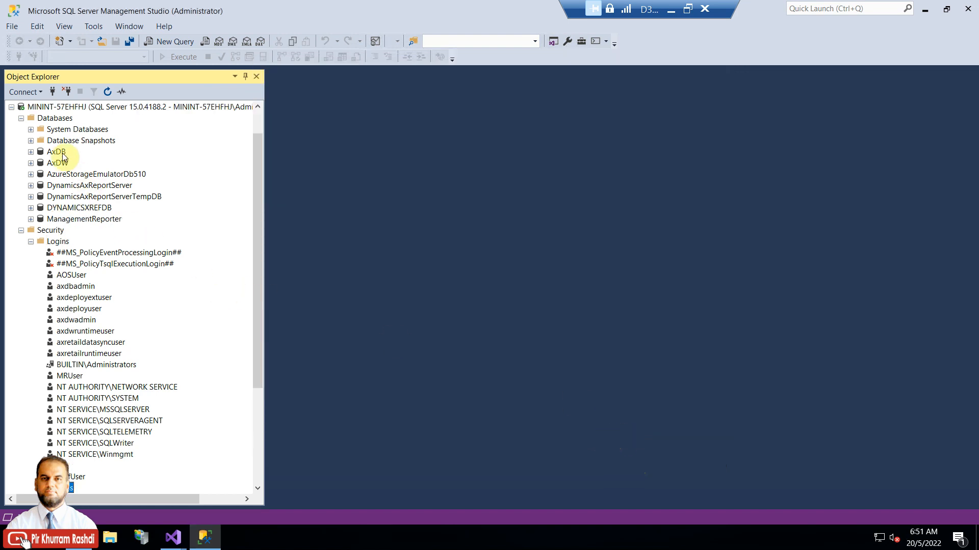
Step: Add database PMISDB via New Database, then expand PMISDB and its Tables folder
right_click(58, 118)
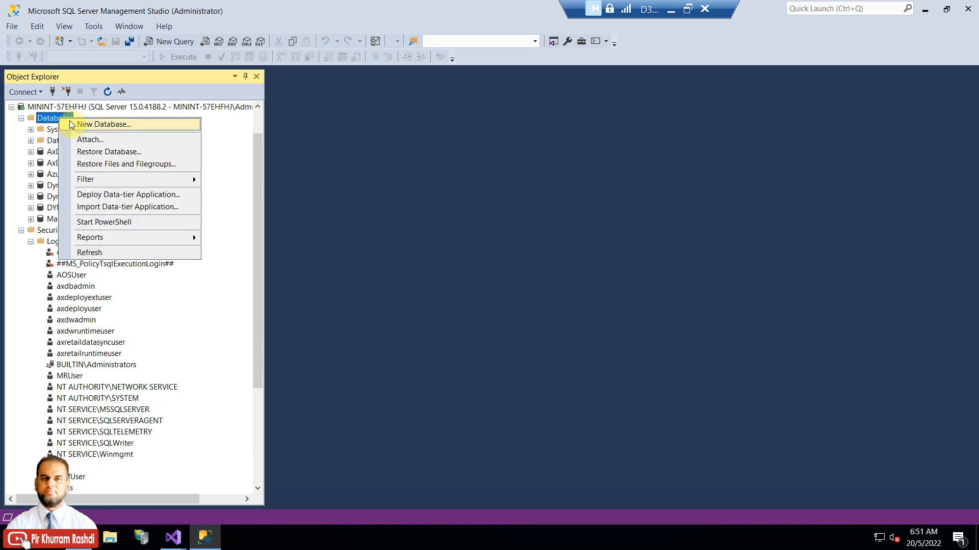
left_click(71, 124)
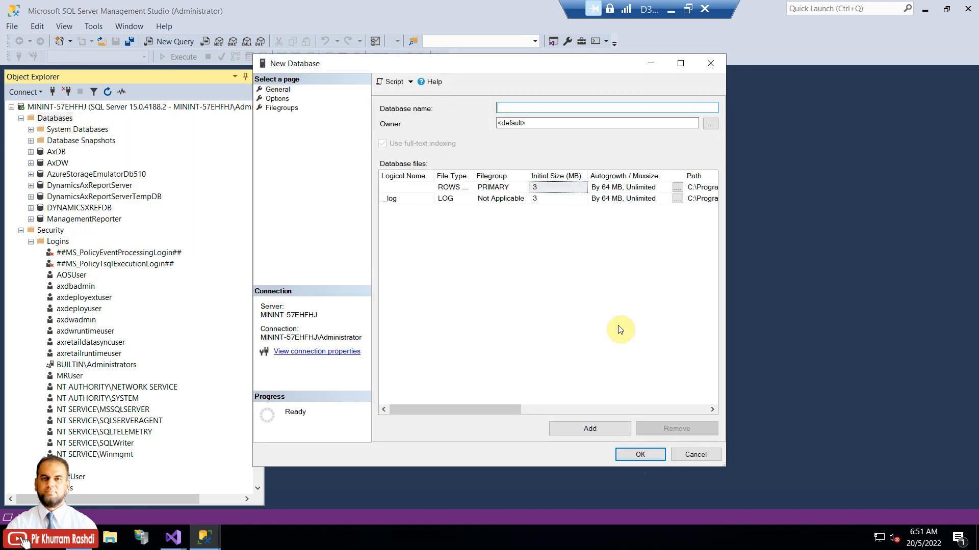
type("PMISDB")
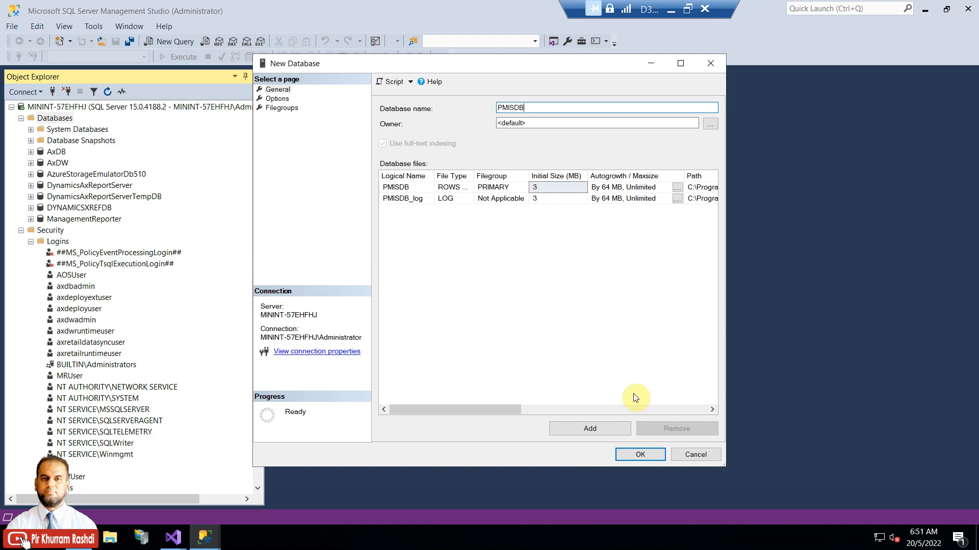
left_click(638, 452)
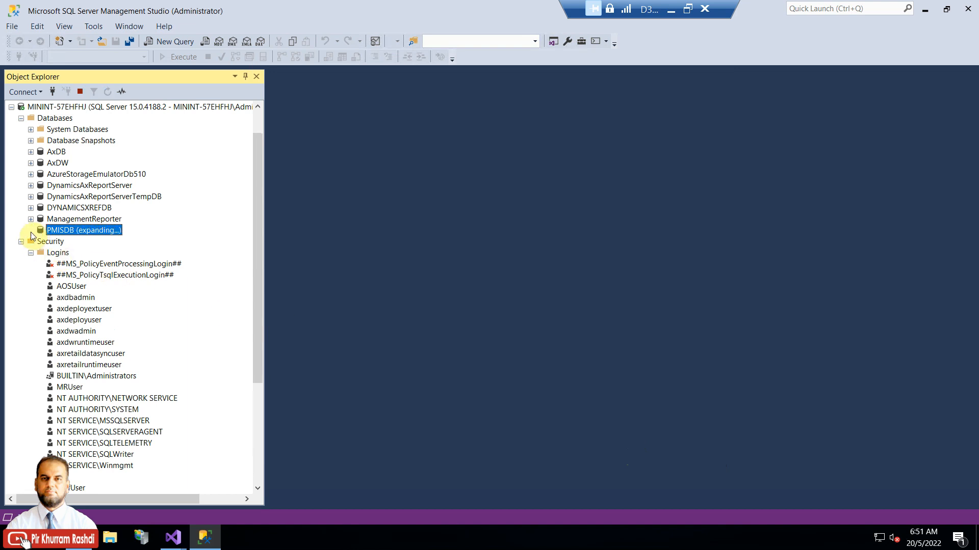
left_click(31, 230)
left_click(40, 253)
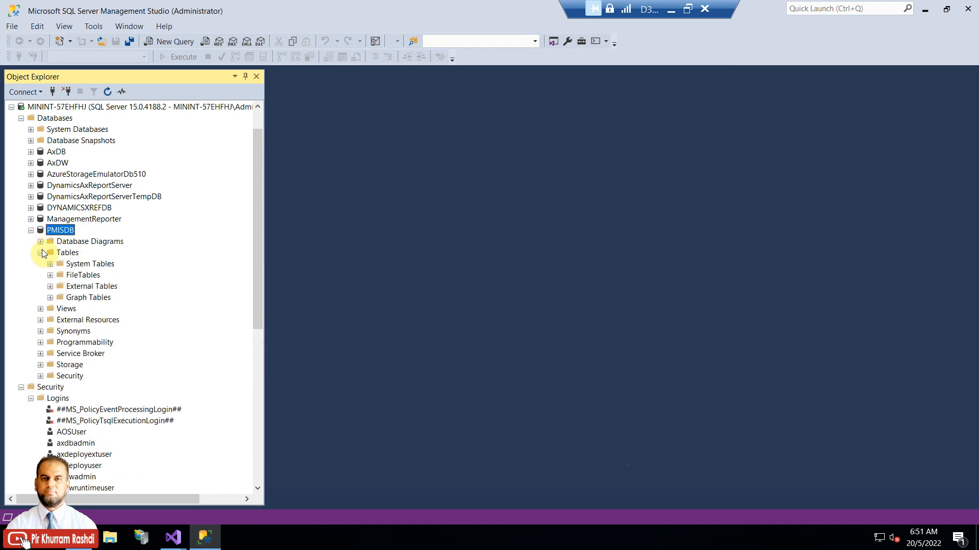
scroll(105, 392, "down", 3)
scroll(106, 393, "down", 3)
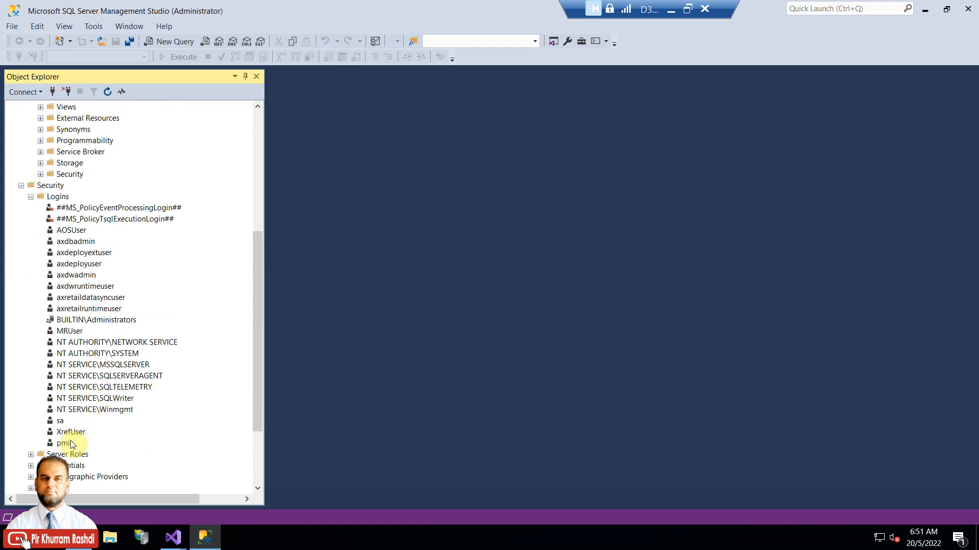
Step: Map the pmis login to PMISDB with the db_datareader, db_datawriter, db_ddladmin and db_owner roles
right_click(70, 444)
left_click(106, 517)
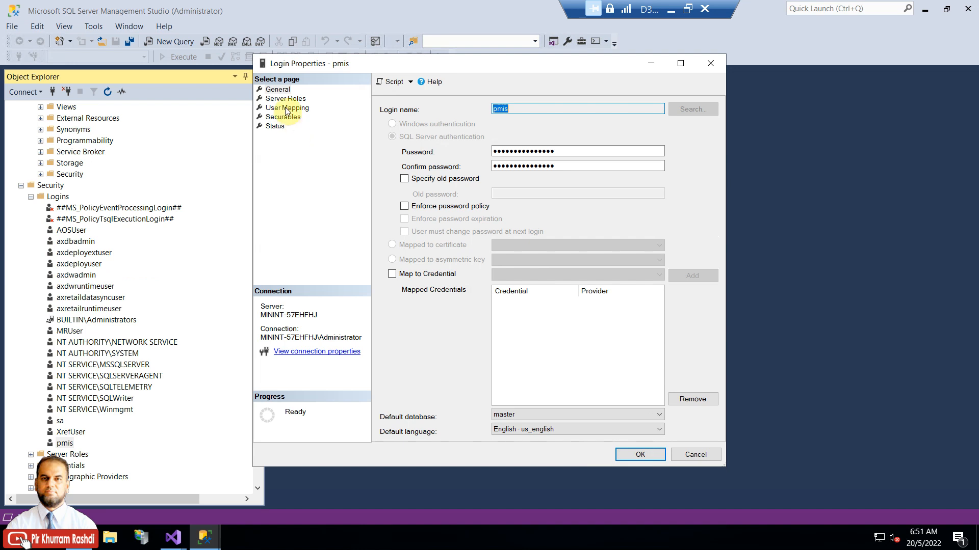
left_click(285, 108)
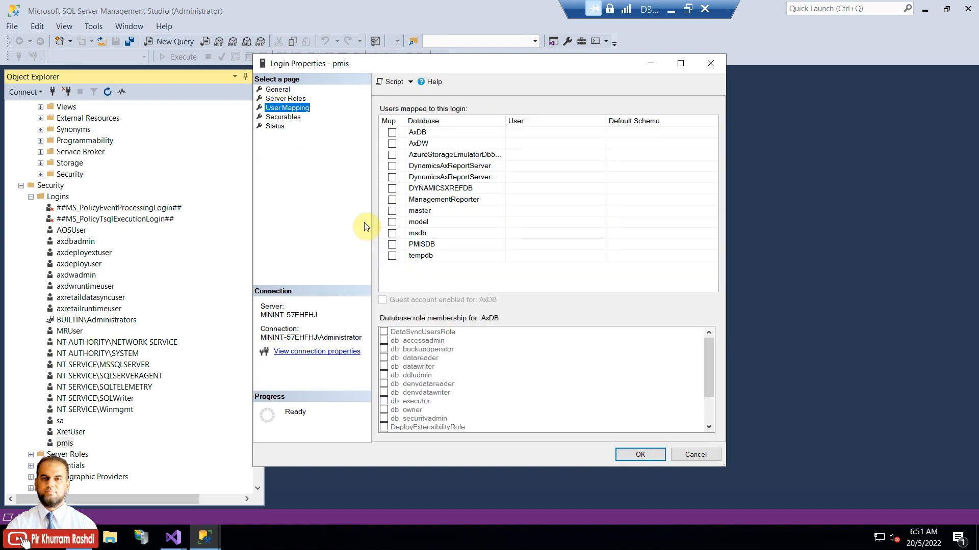
left_click(392, 245)
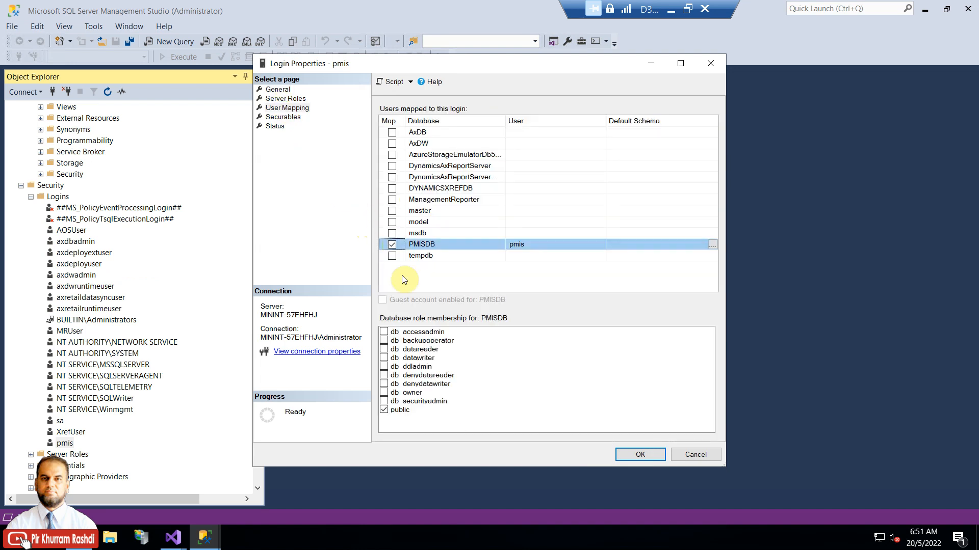
left_click(385, 350)
left_click(384, 358)
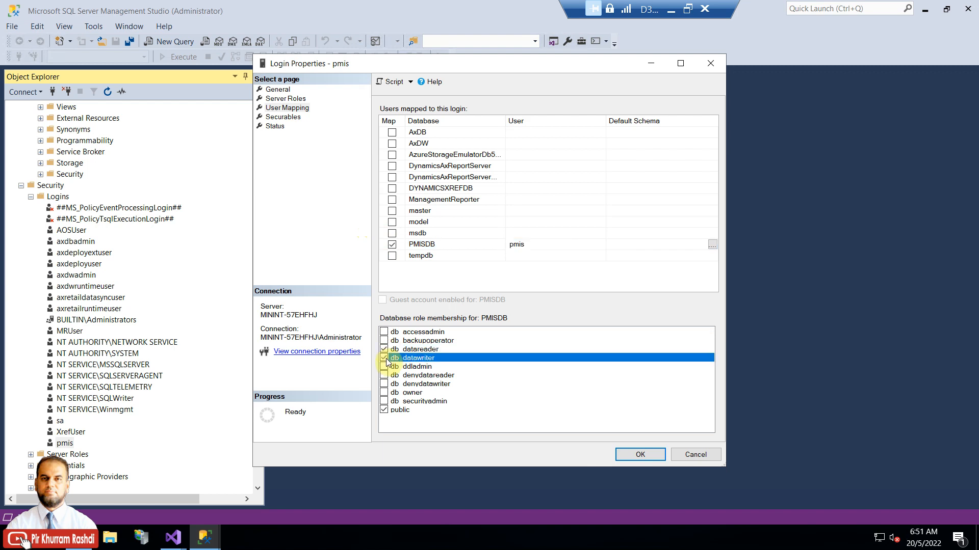
left_click(385, 367)
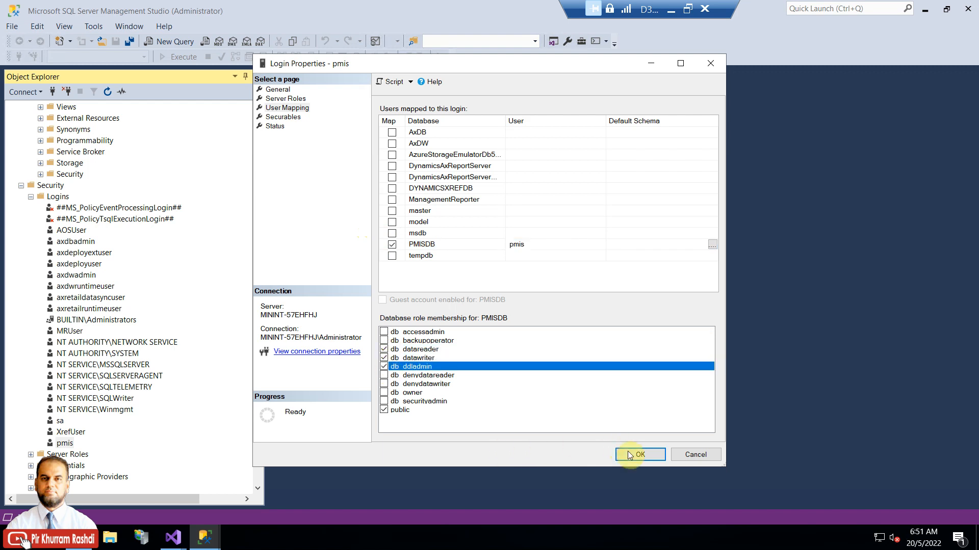
left_click(388, 393)
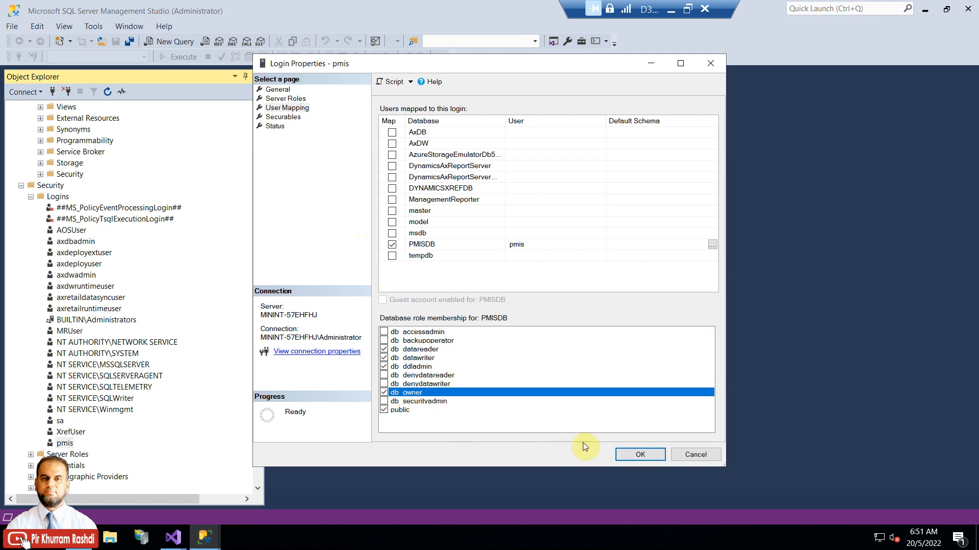
left_click(637, 456)
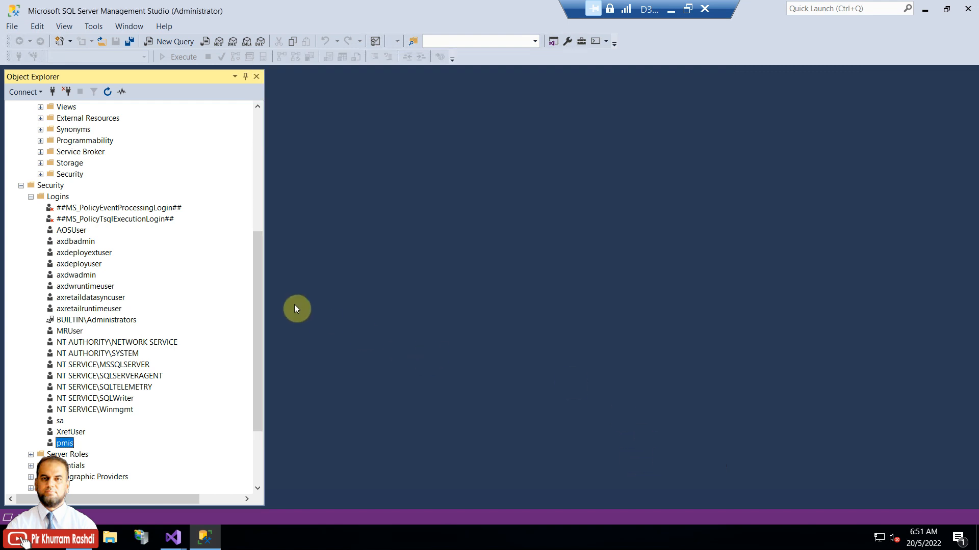
left_click_drag(258, 247, 251, 125)
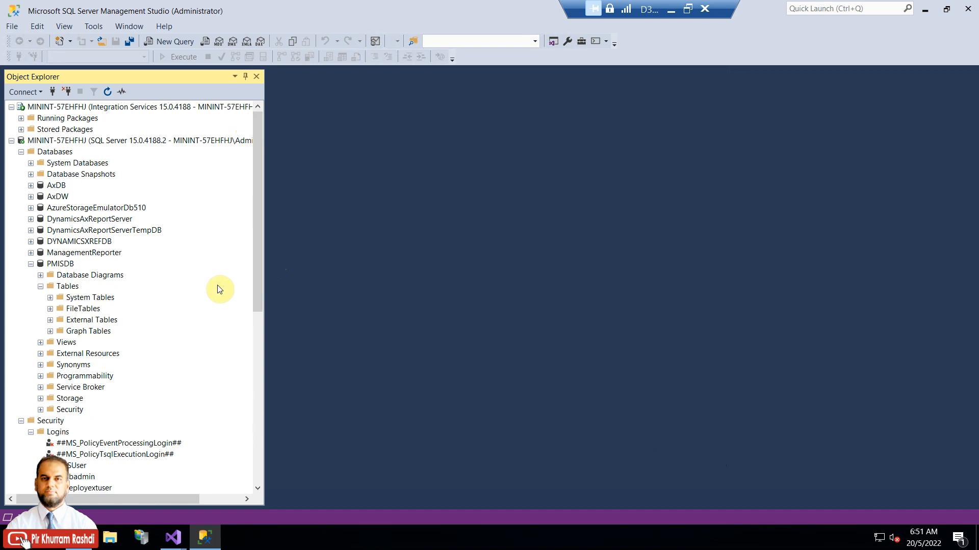
Step: Open the saved Project_PMISDB.sql script with PMISDB's Tables folder selected
left_click(70, 290)
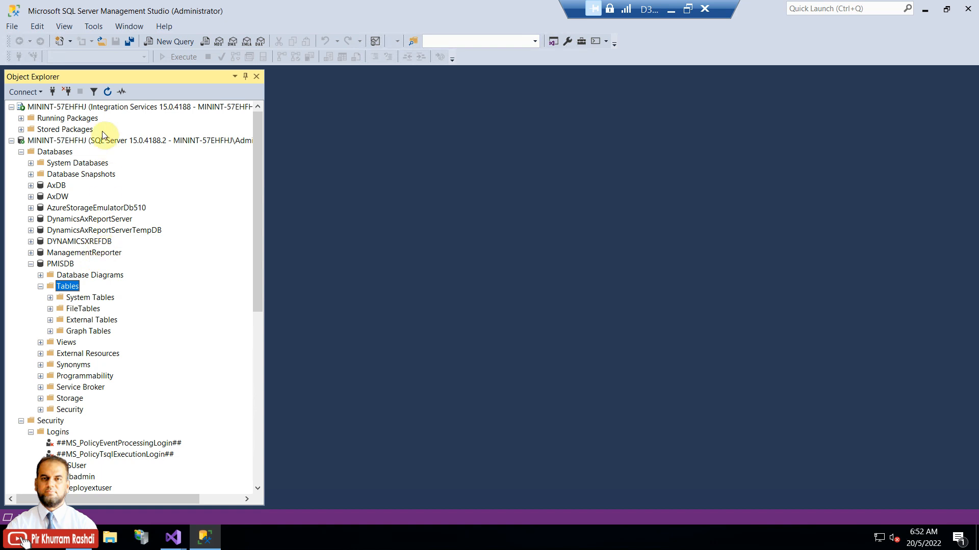
left_click(104, 43)
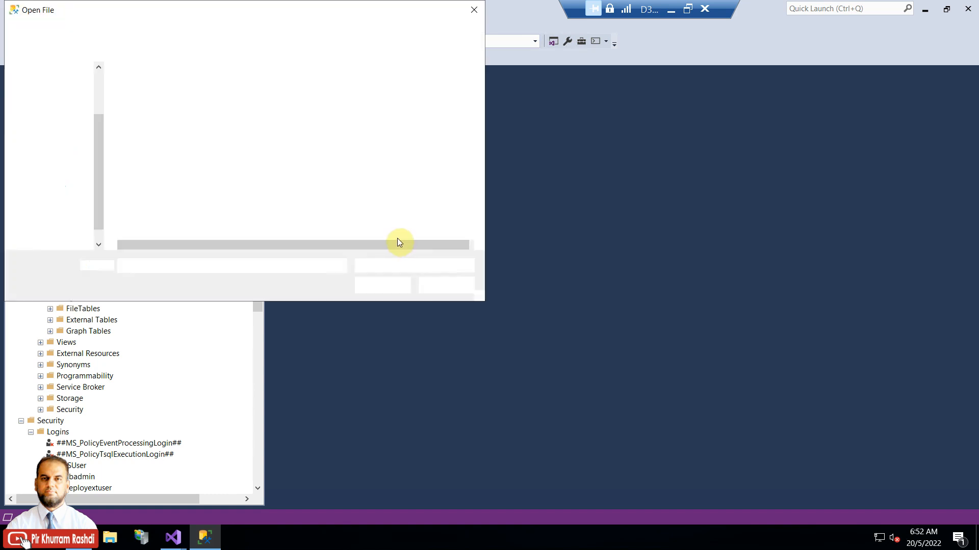
double_click(173, 104)
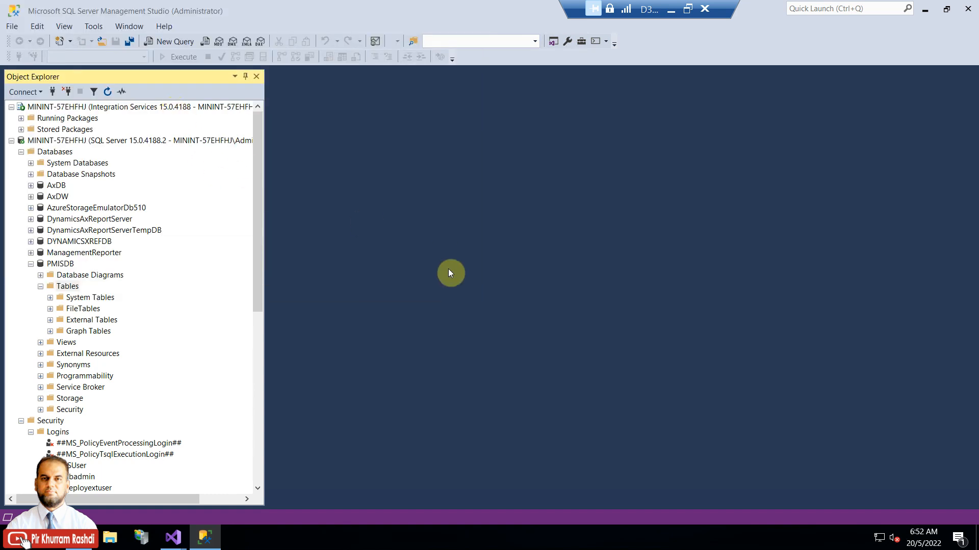
scroll(485, 295, "down", 2)
scroll(484, 295, "up", 2)
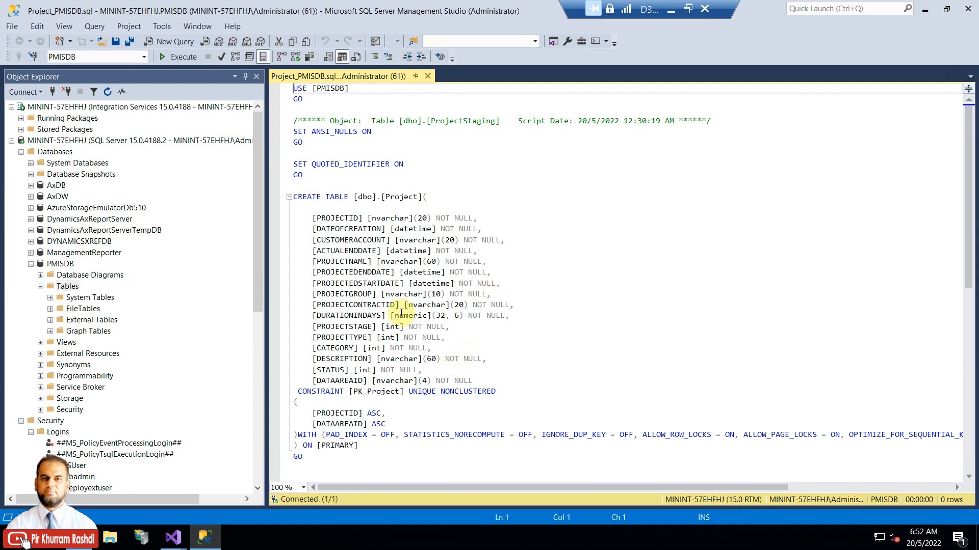
Step: Delete the DATEOFCREATION–ACTUALENDDATE and PROJECTEDENDDATE–STATUS column lines, leaving PROJECTID, PROJECTNAME, DATAAREAID
left_click_drag(294, 229, 499, 254)
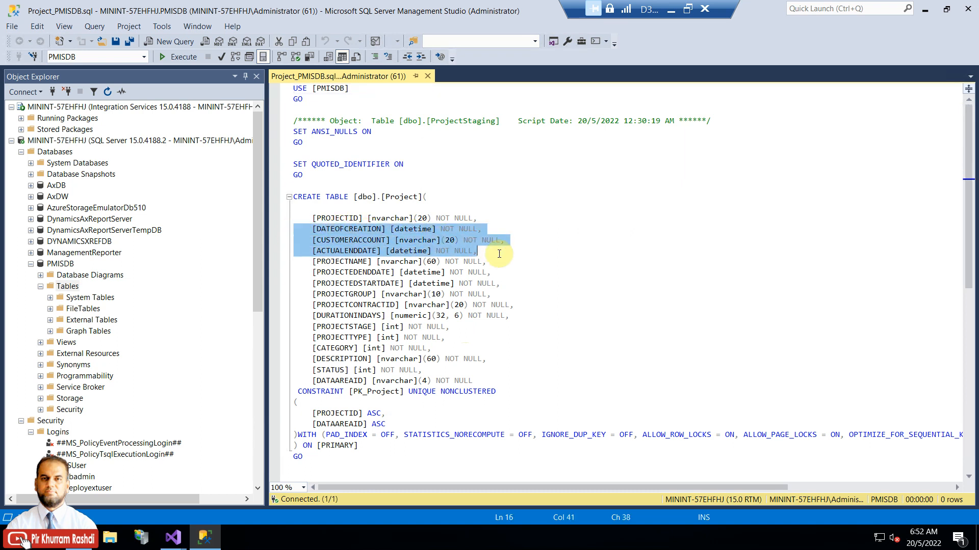
key("Delete")
key("Delete")
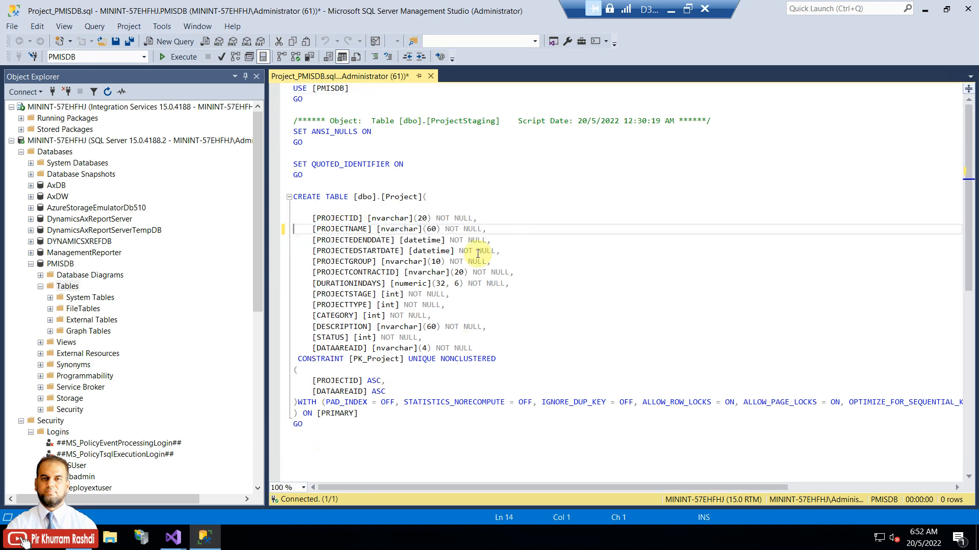
left_click(362, 241)
left_click_drag(294, 240, 513, 334)
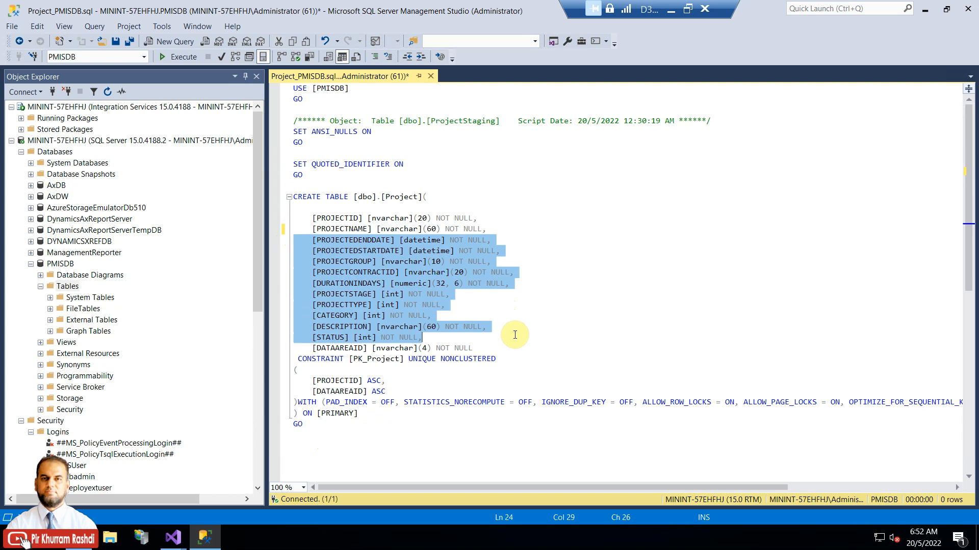
key("Delete")
key("Delete")
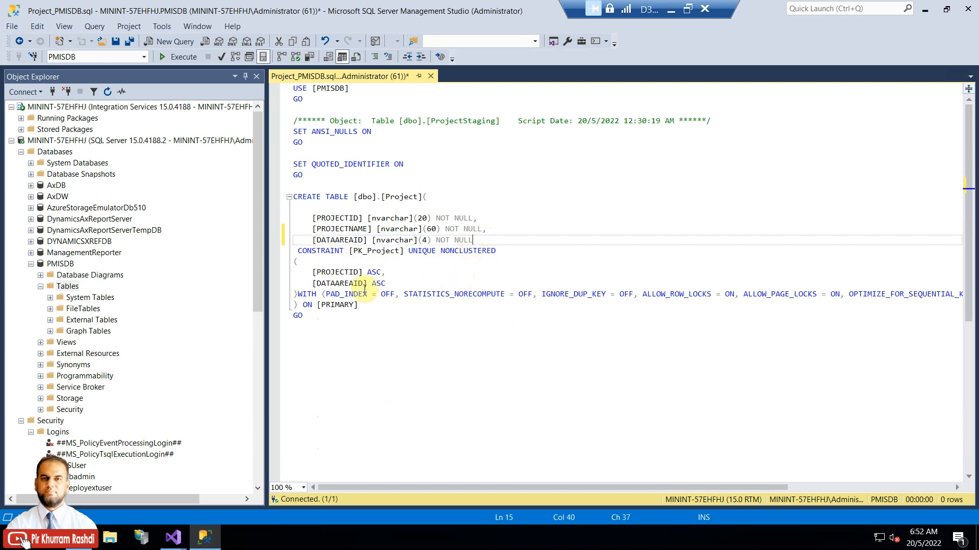
left_click(334, 273)
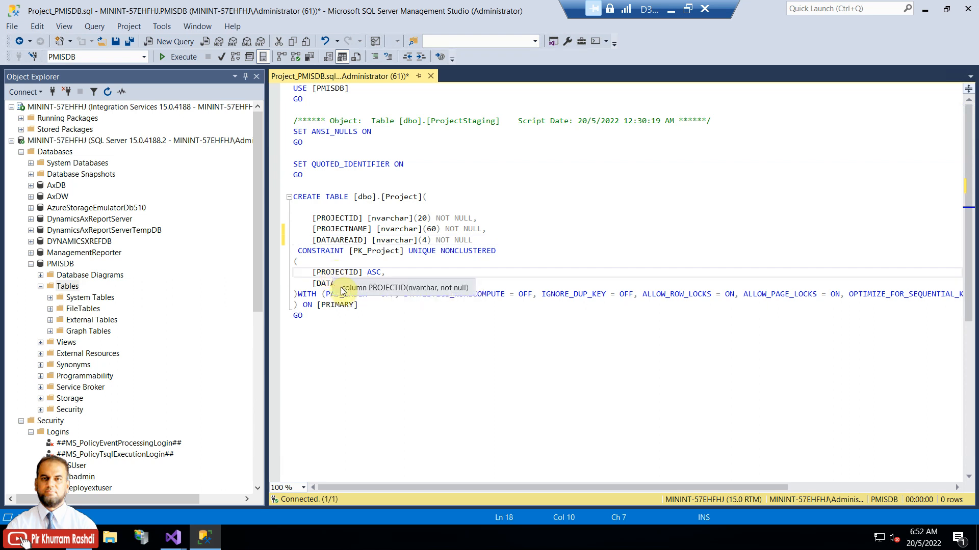
left_click(354, 240)
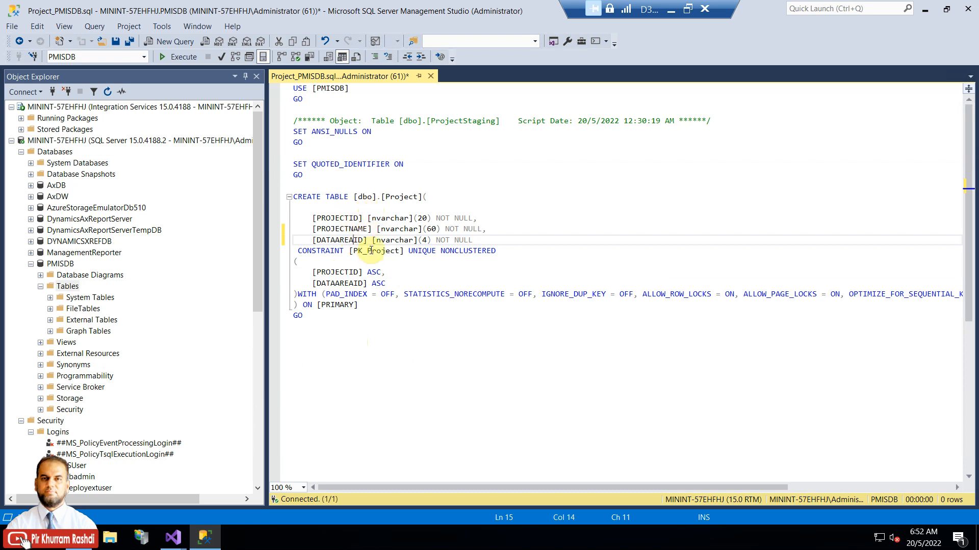
left_click(326, 88)
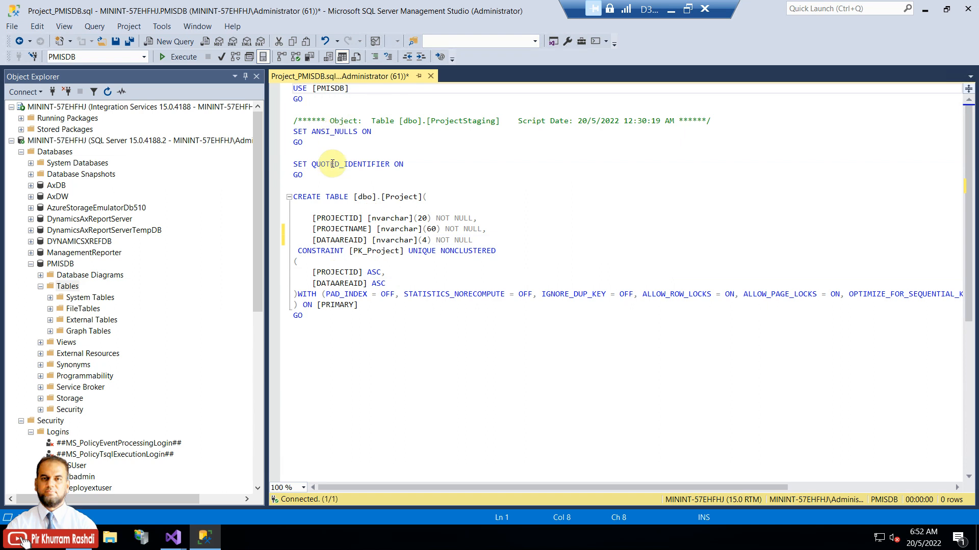
left_click(363, 243)
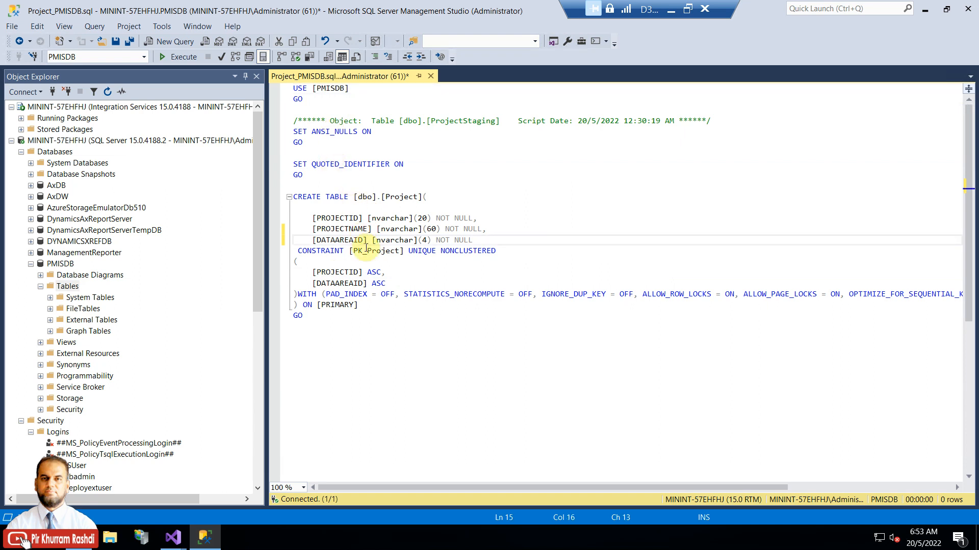
Step: Execute the CREATE TABLE script and refresh Tables to show dbo.Project and its columns
left_click(176, 57)
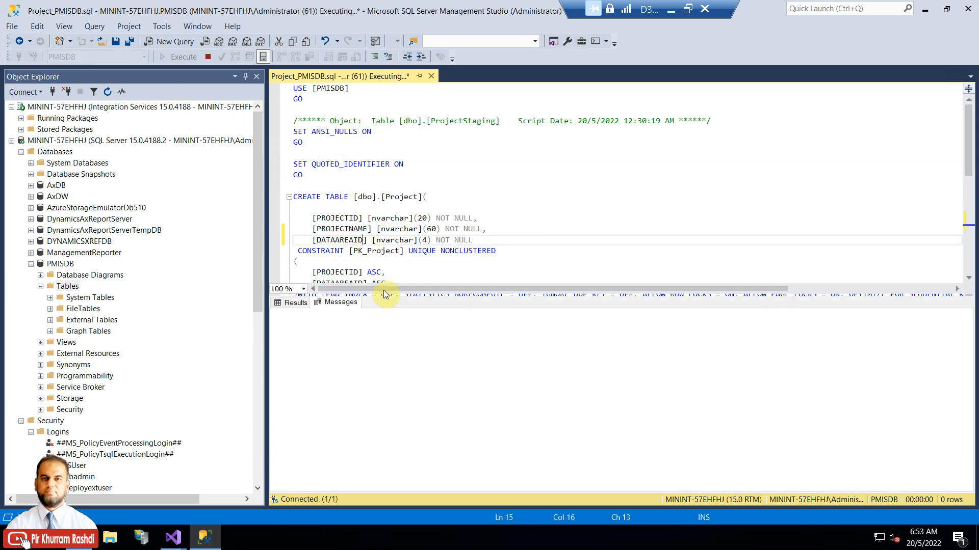
left_click(72, 287)
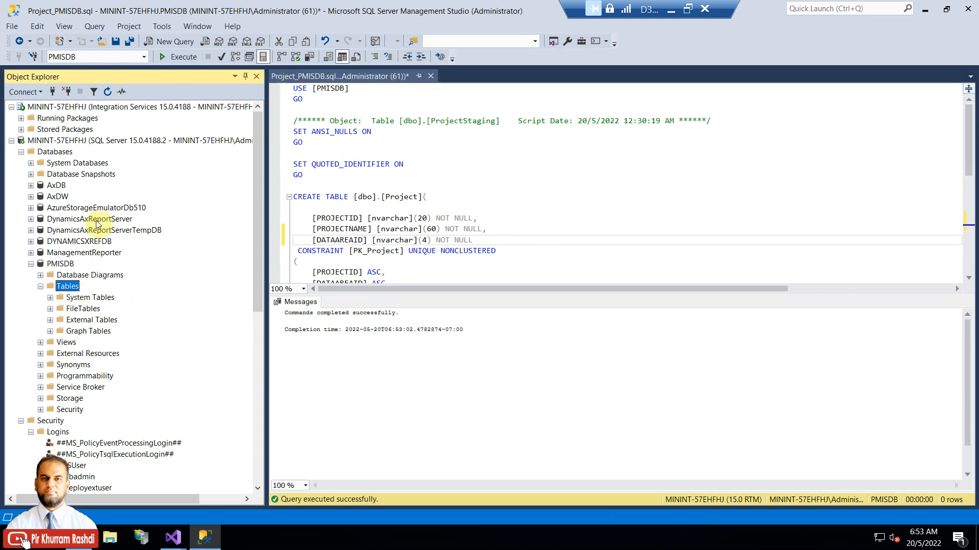
left_click(107, 91)
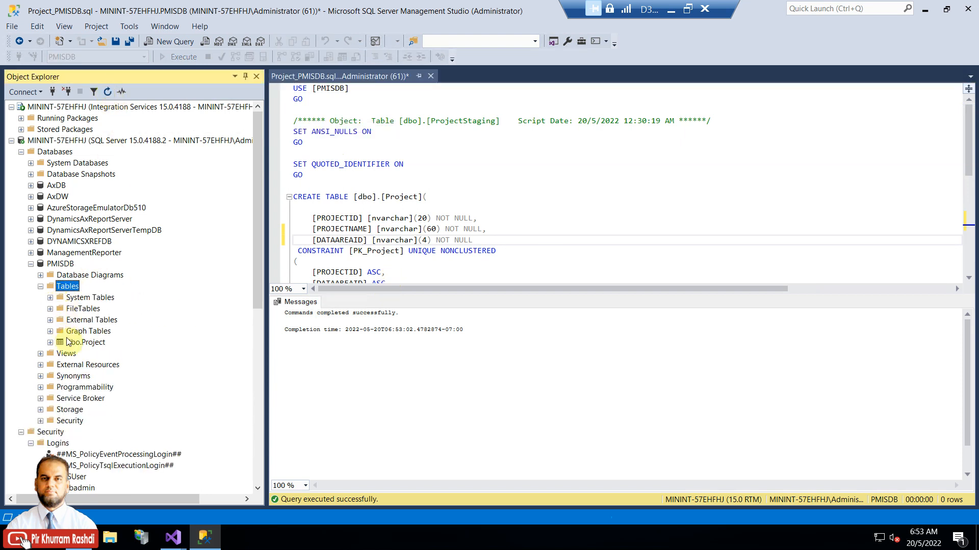
left_click(69, 343)
left_click(50, 343)
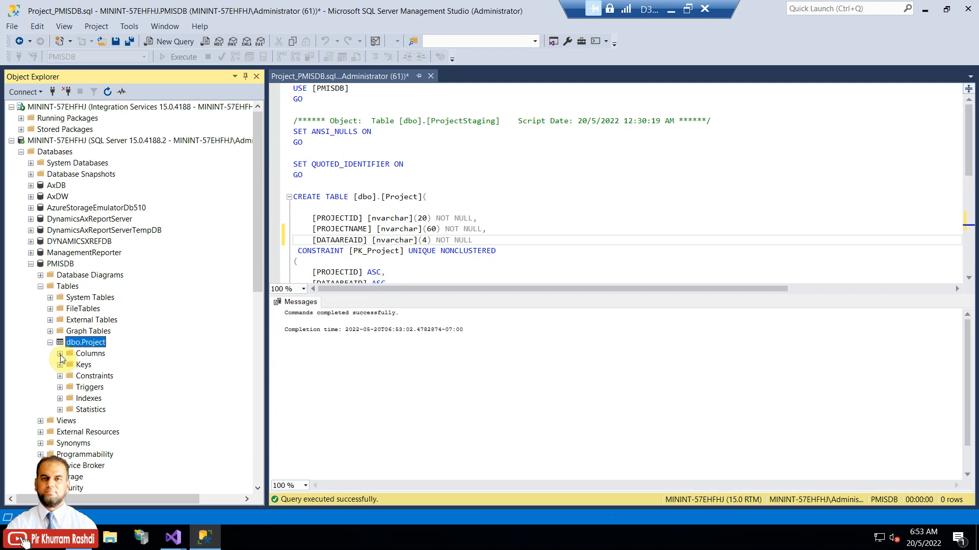
left_click(60, 355)
Step: Select the top 1000 rows of dbo.Project to confirm it is empty, then return to Visual Studio
right_click(84, 342)
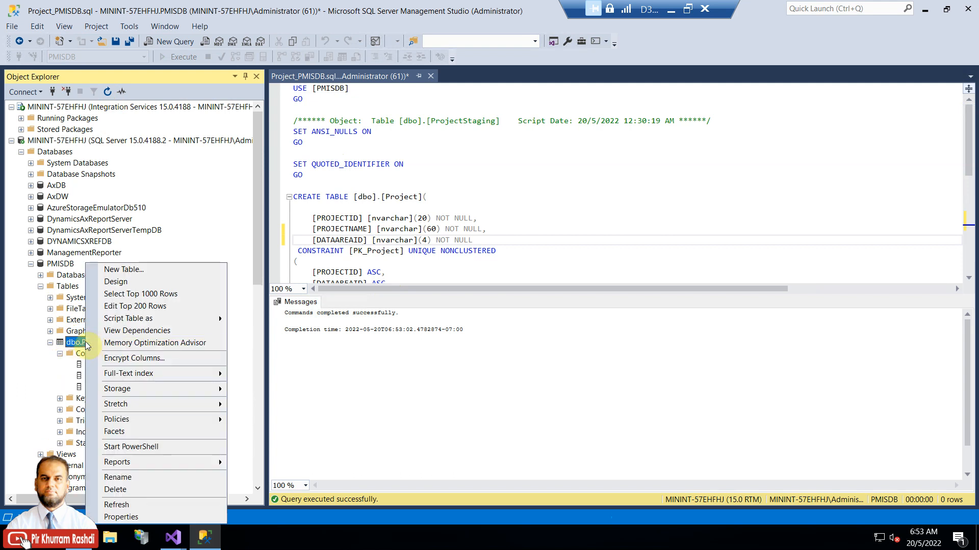
left_click(126, 294)
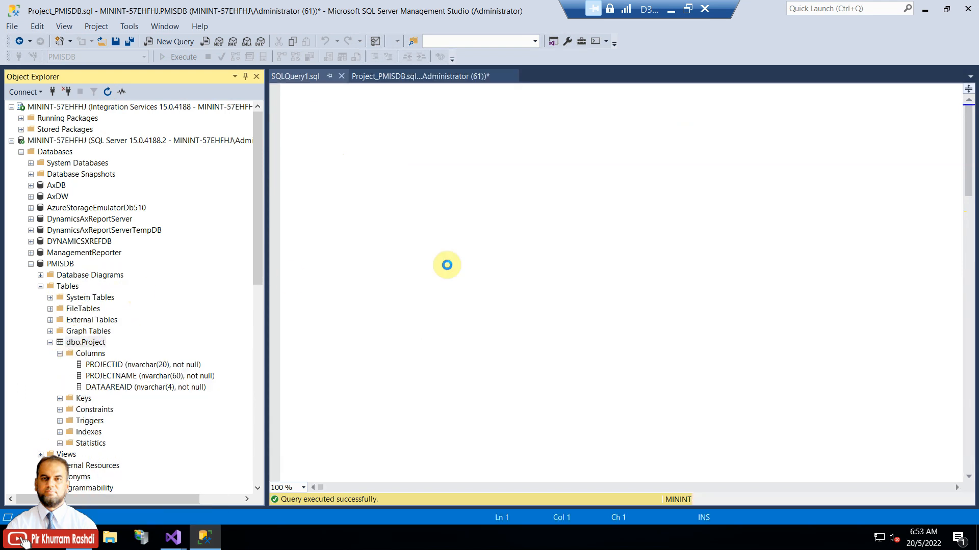
left_click_drag(452, 292, 453, 227)
left_click_drag(268, 150, 248, 149)
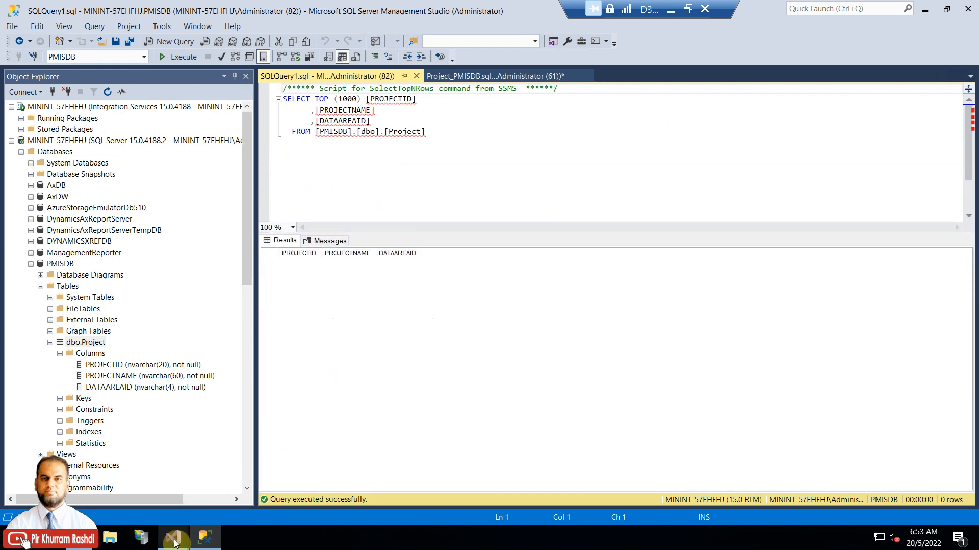
mouse_move(173, 536)
left_click(214, 481)
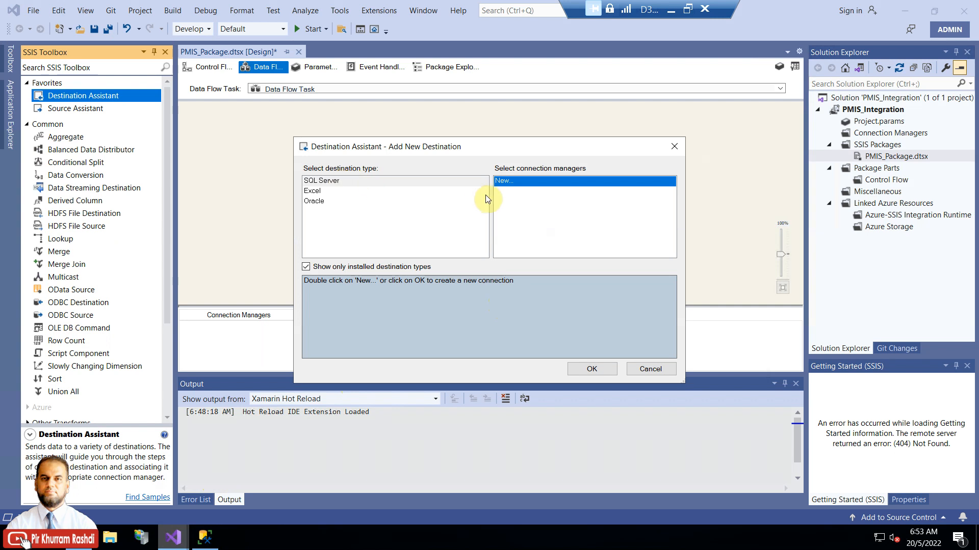
Step: Start a new SQL Server connection from the Destination Assistant
double_click(514, 182)
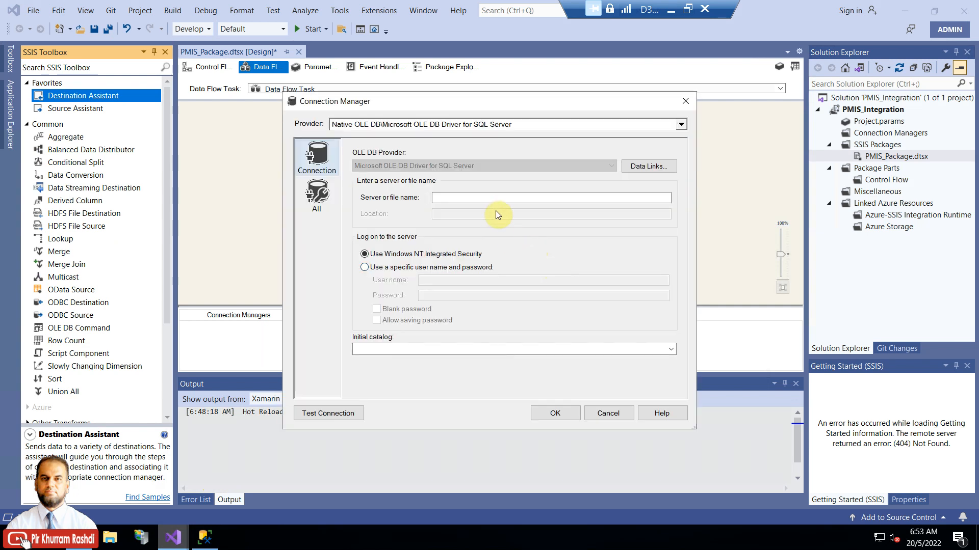
right_click(22, 541)
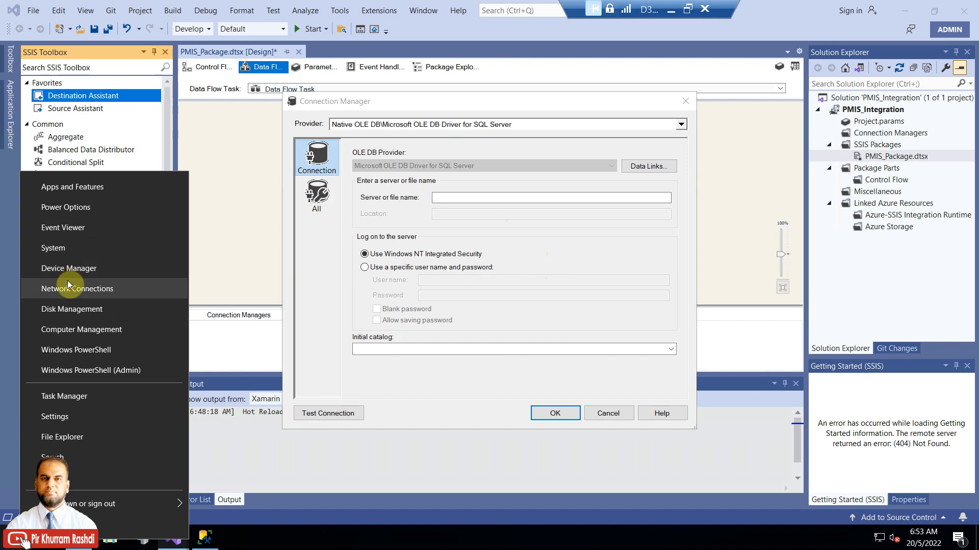
Step: Open the System About page and select the device name MININT-57EHFHJ
left_click(64, 249)
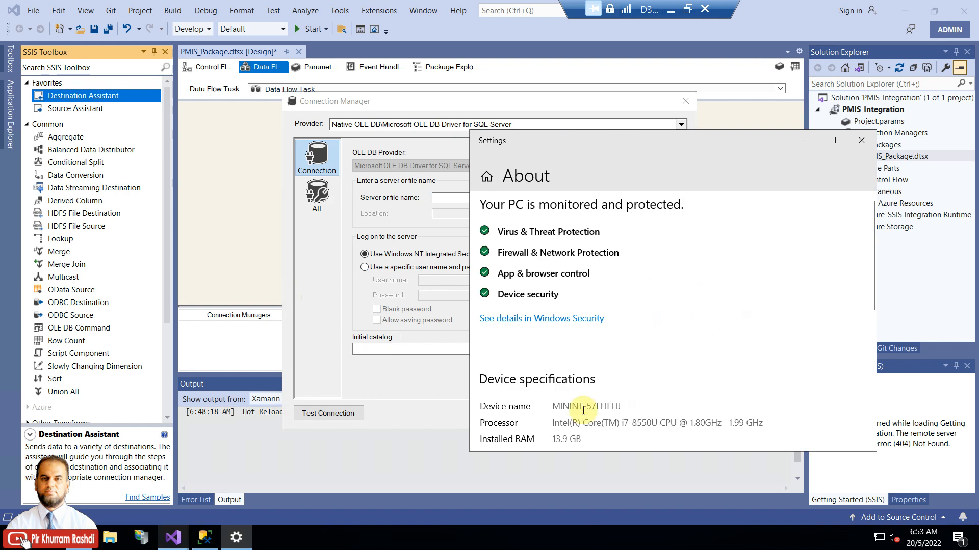
left_click_drag(555, 406, 631, 406)
Step: Set server name MININT-57EHFHJ with SQL Server authentication as pmis, entering and saving the password
right_click(609, 406)
left_click(635, 374)
left_click(799, 144)
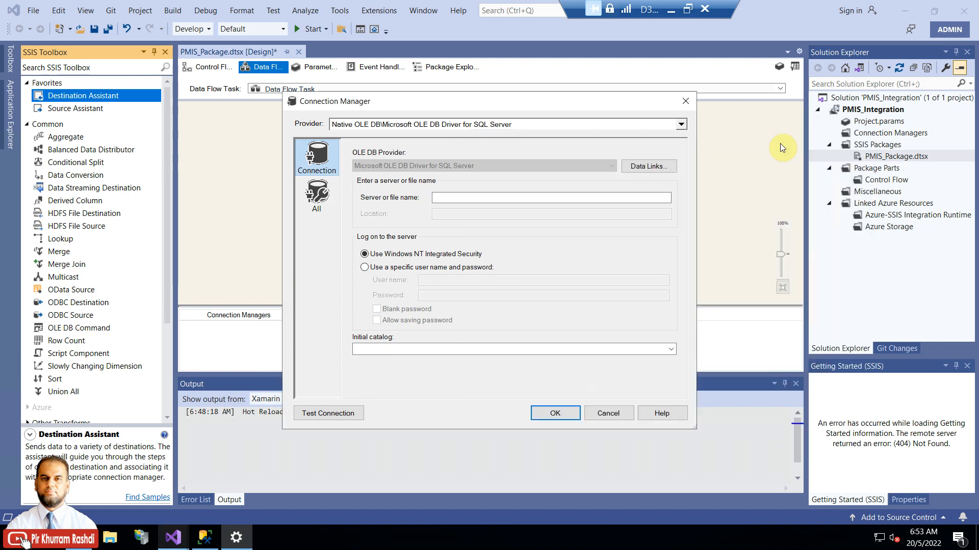
key("ctrl+v")
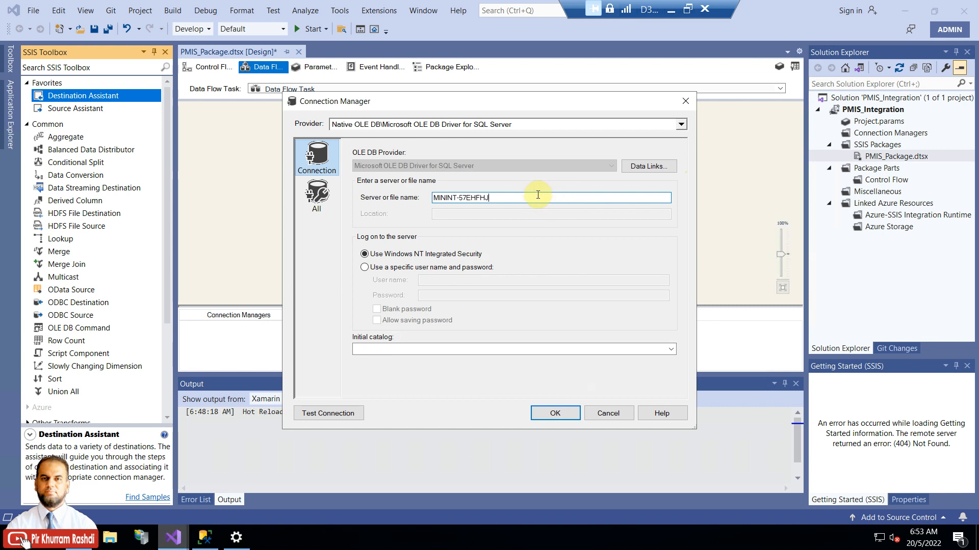
left_click(464, 268)
left_click(455, 280)
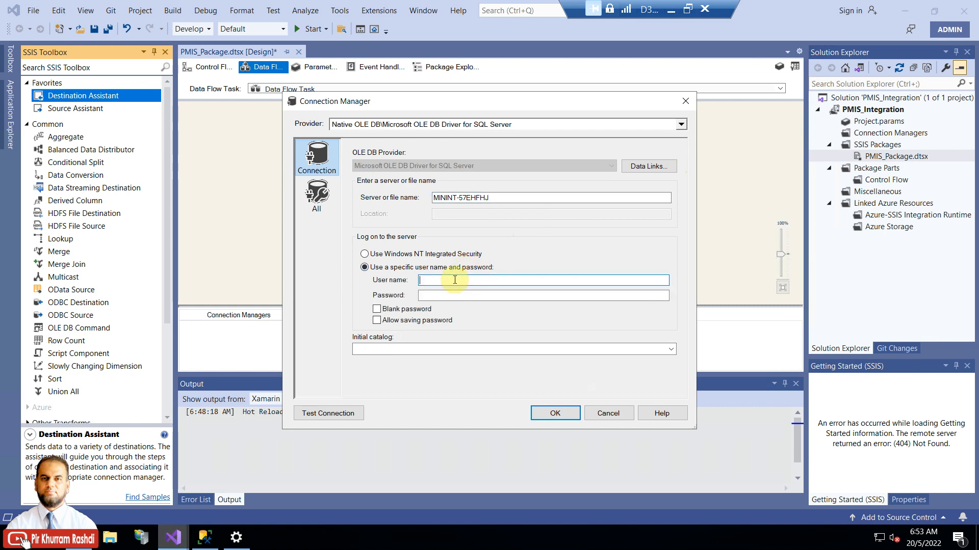
type("pmis")
key("Tab")
type("pmis")
left_click(440, 321)
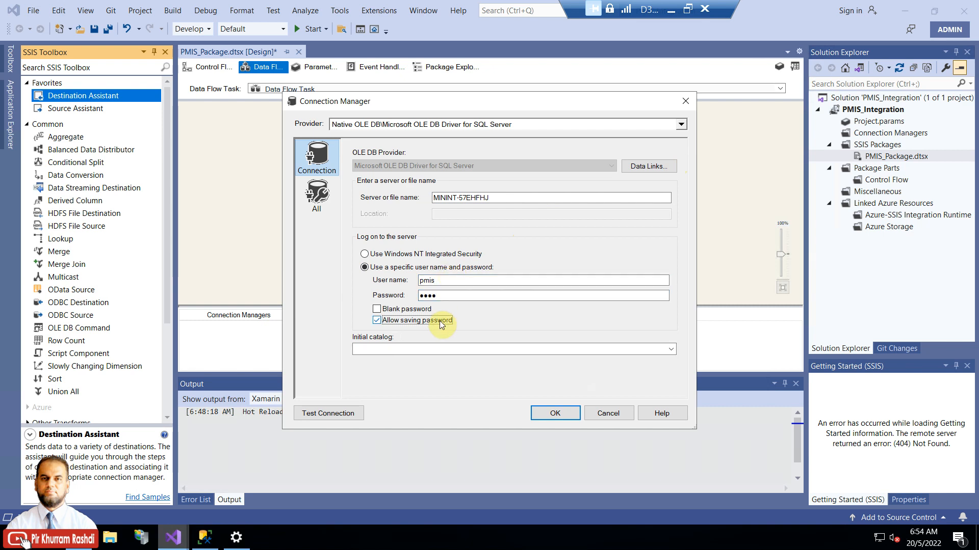
Step: Choose PMISDB as the initial database, test the connection successfully, and confirm it
left_click(670, 352)
left_click(411, 376)
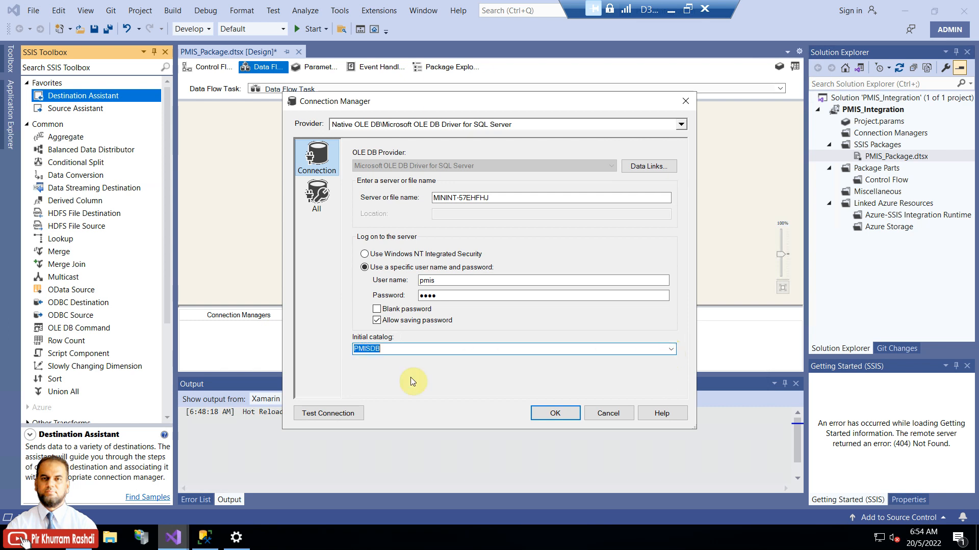
left_click(344, 415)
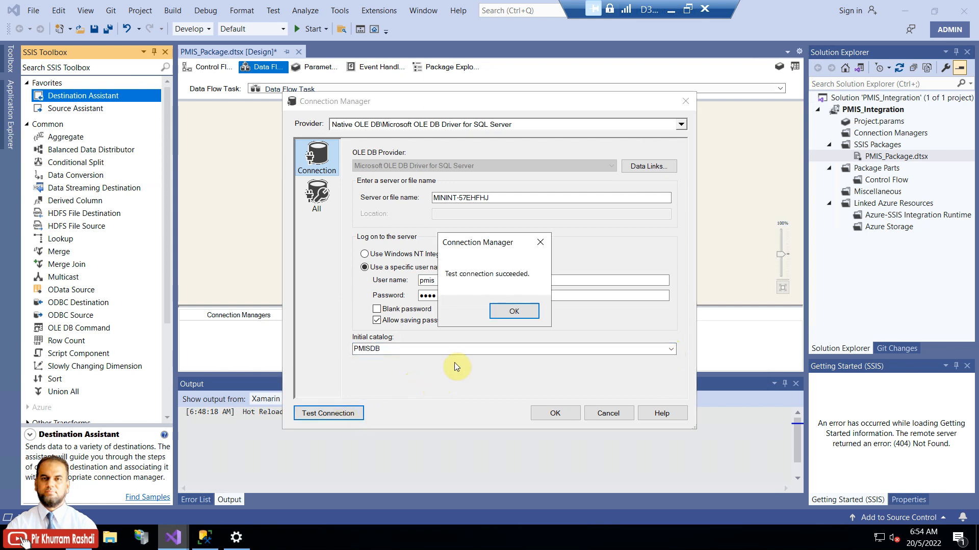
left_click(513, 315)
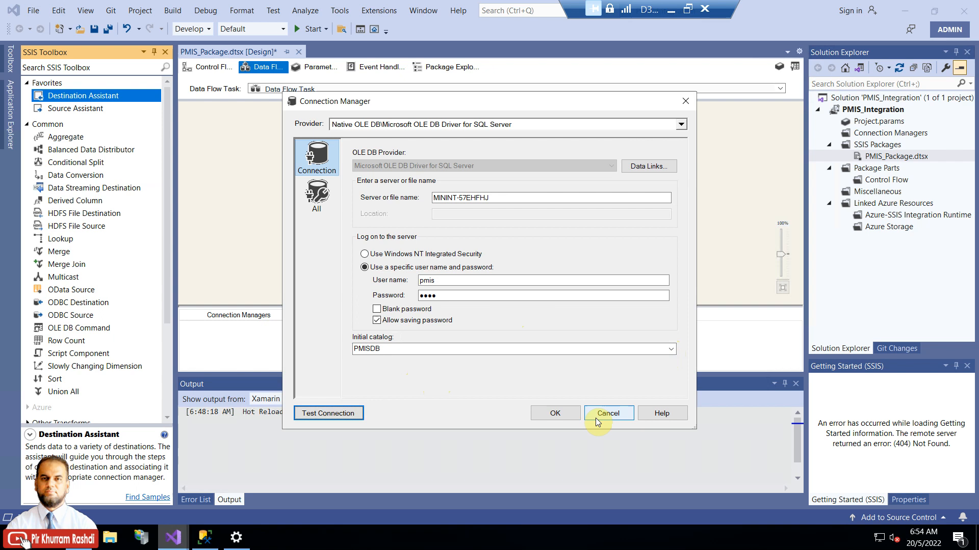
left_click(559, 411)
Step: Position the OLE DB Destination below the OData Source and zoom the data flow to 120%
left_click_drag(229, 114, 459, 226)
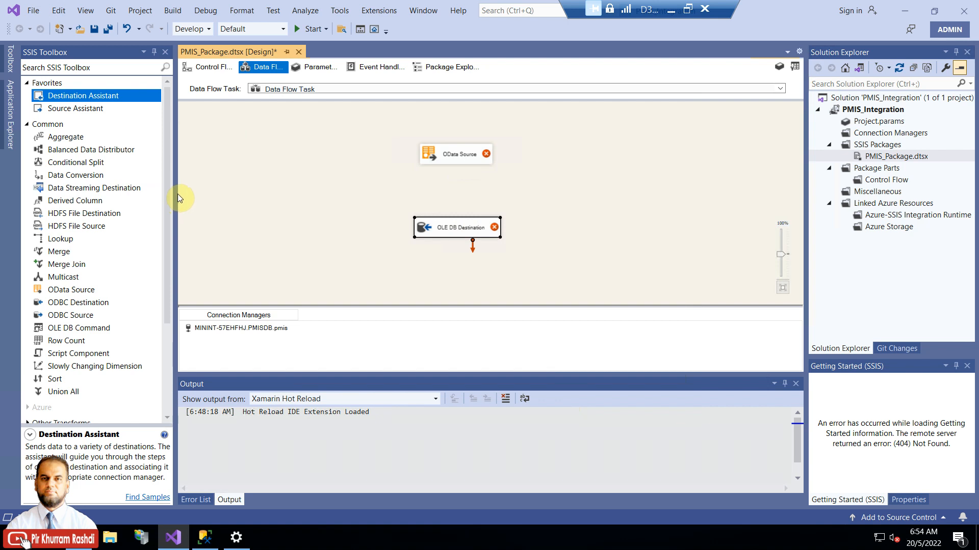
left_click_drag(779, 253, 781, 246)
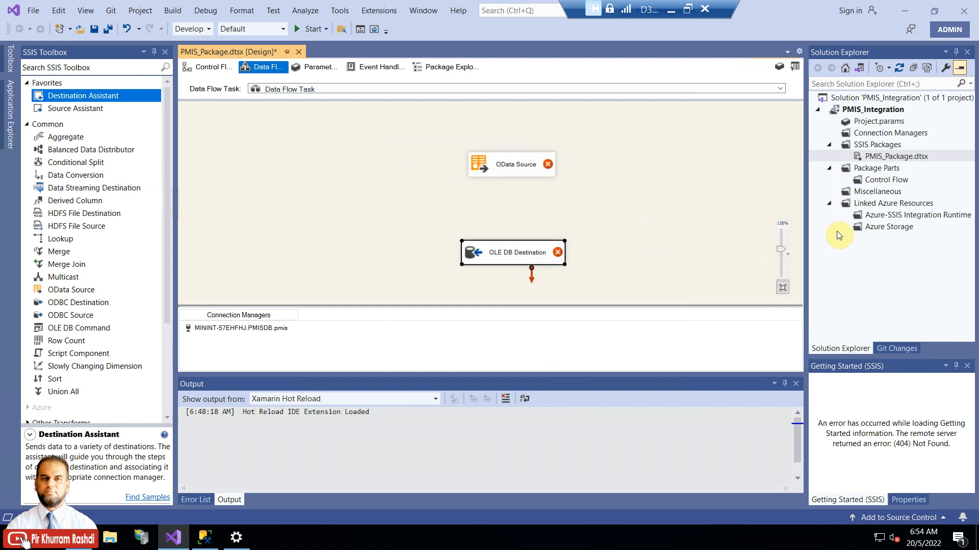
left_click(514, 167)
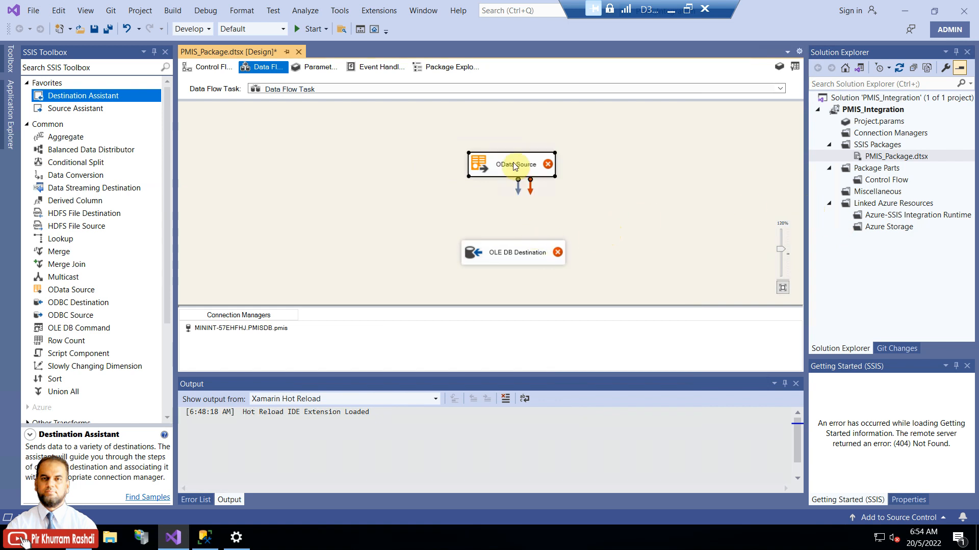
left_click_drag(514, 167, 507, 156)
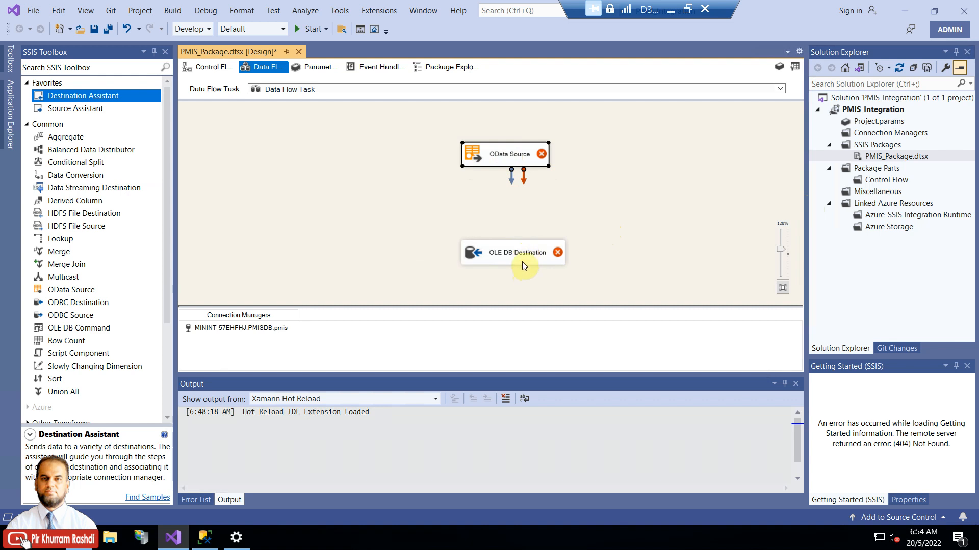
right_click(510, 156)
Step: Create a new OData connection manager for the source named 'OData Source - D365 FO'
left_click(474, 164)
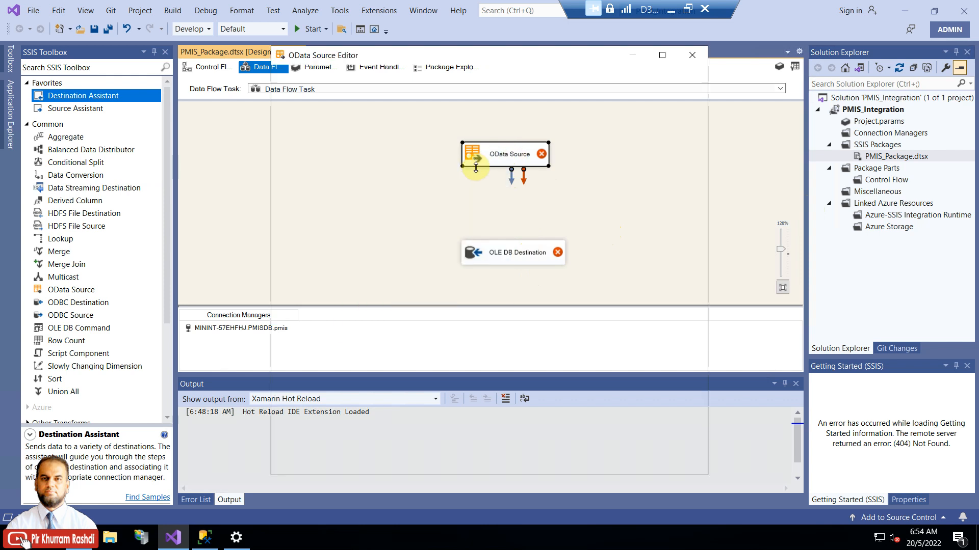
left_click(604, 172)
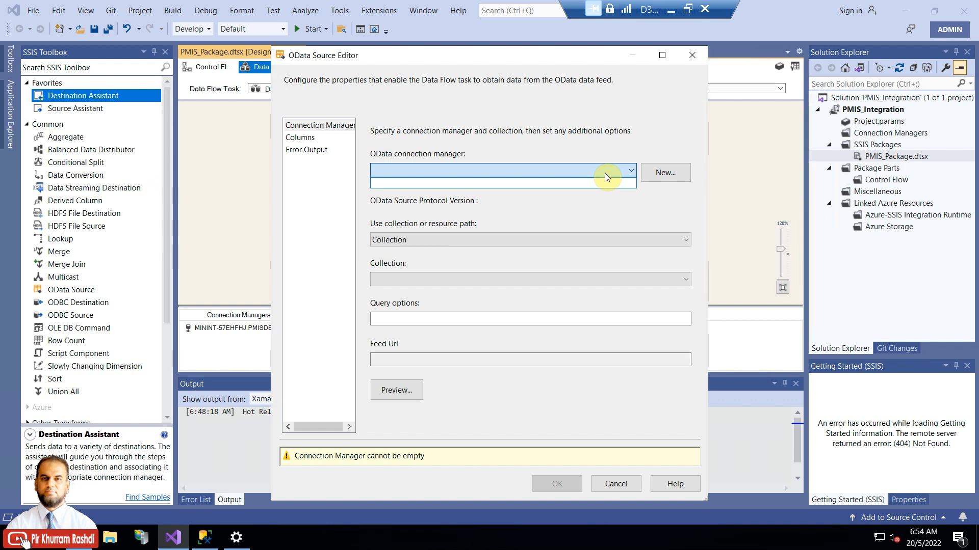
left_click(667, 176)
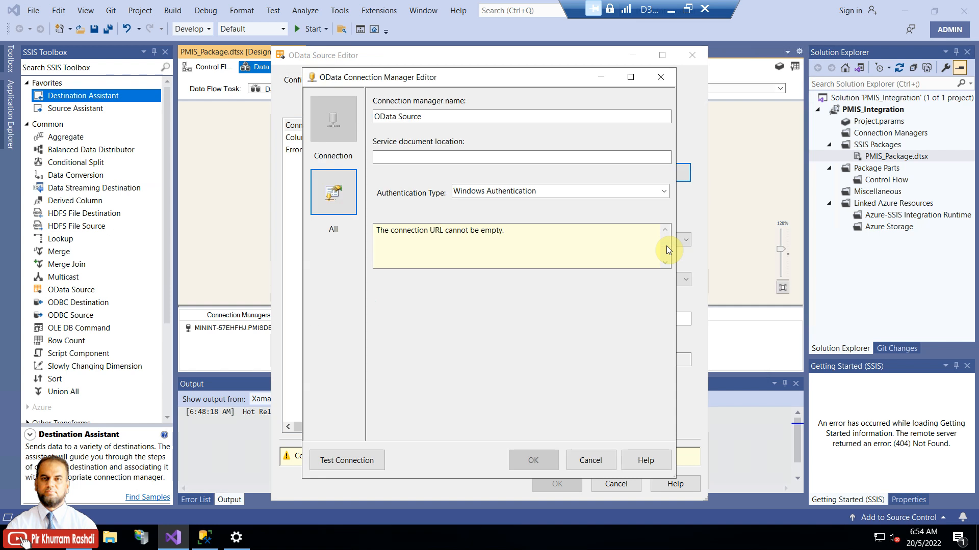
left_click(485, 116)
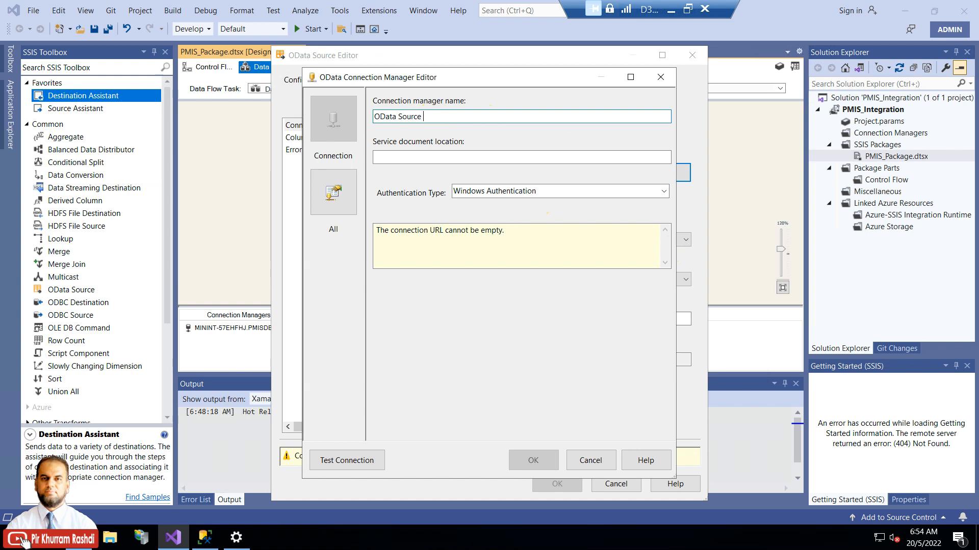
type("- D365 FO")
left_click(431, 157)
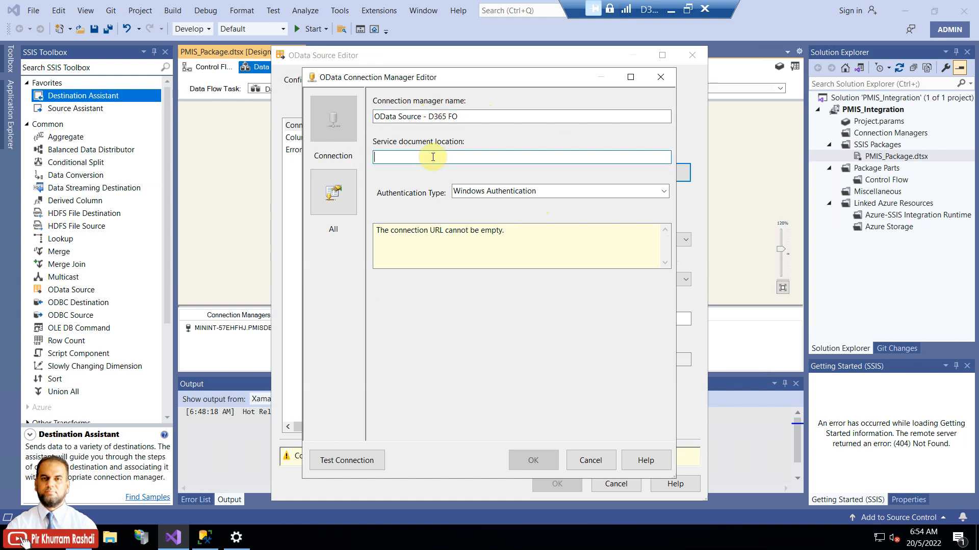
Step: Copy the Finance and Operations base URL up to dynamics.com from the browser address bar
left_click(79, 538)
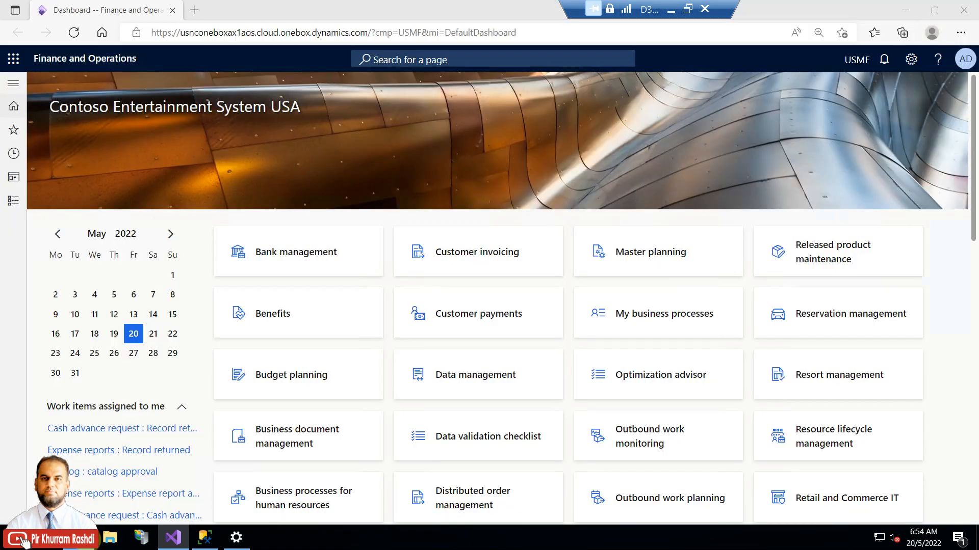
left_click(362, 33)
left_click(361, 34)
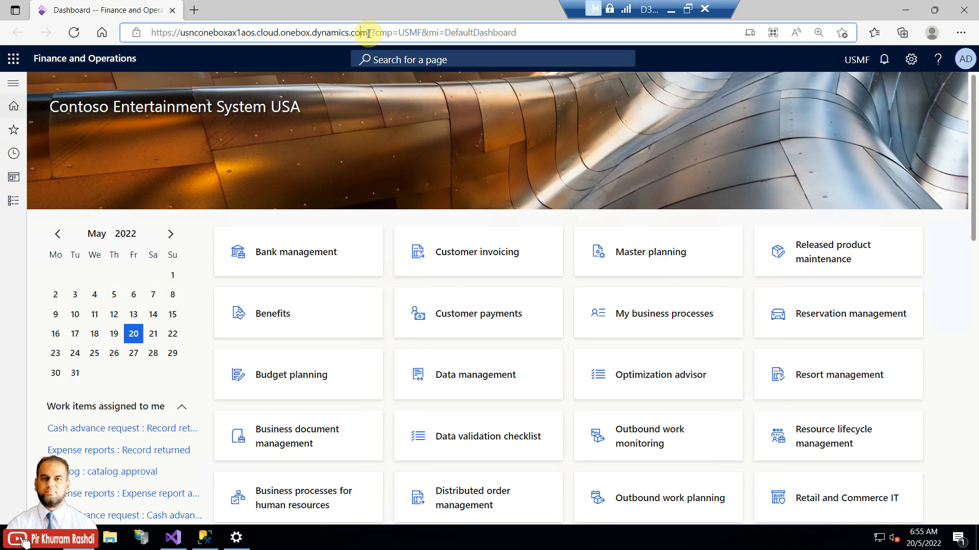
left_click_drag(361, 34, 148, 34)
right_click(181, 34)
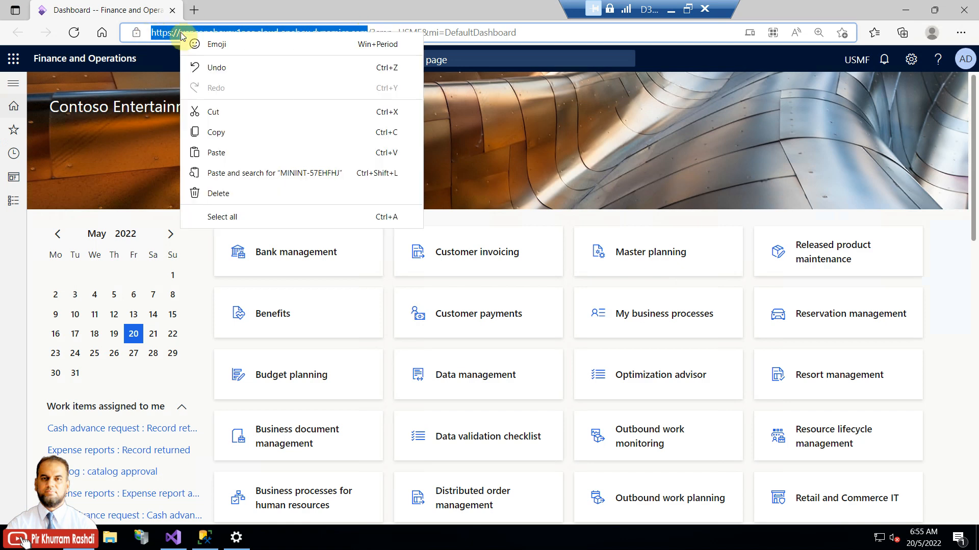
left_click(216, 132)
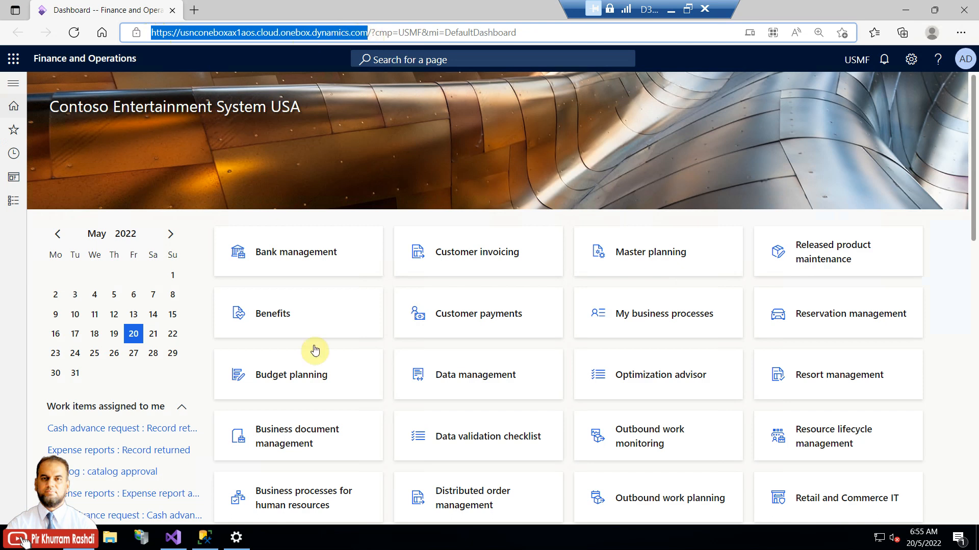
left_click(216, 525)
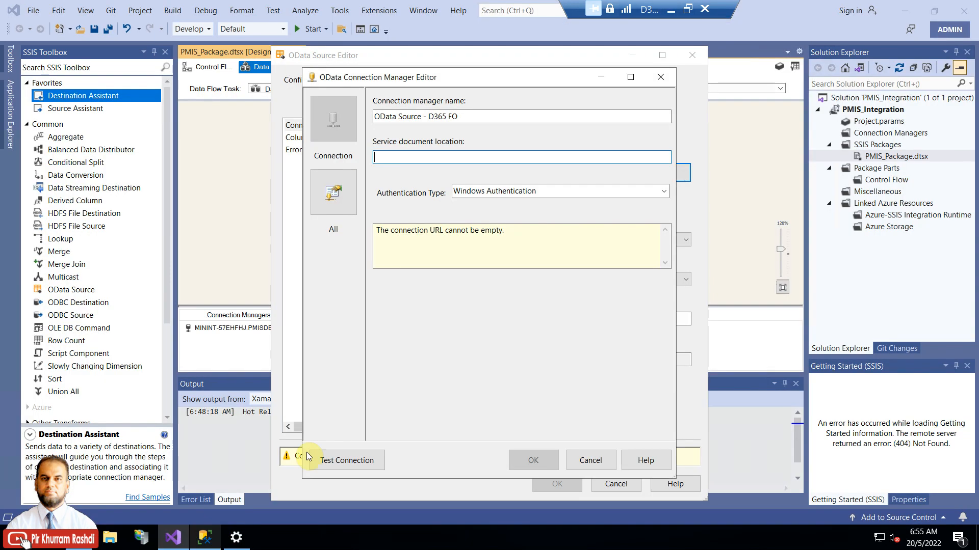
Step: Set the service URL to the base URL plus data/, use Dynamics AX Online authentication with the user's credentials, and test
key("ctrl+v")
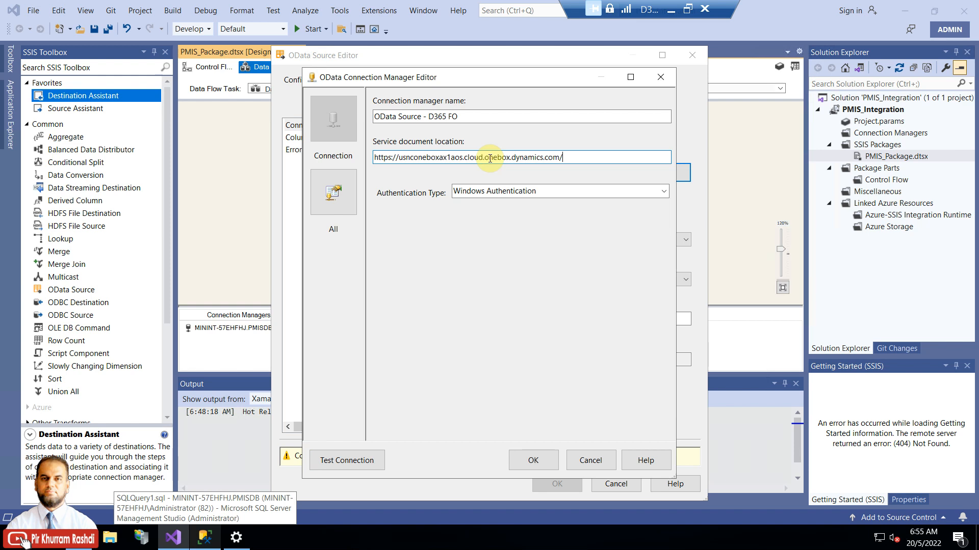
type("data/")
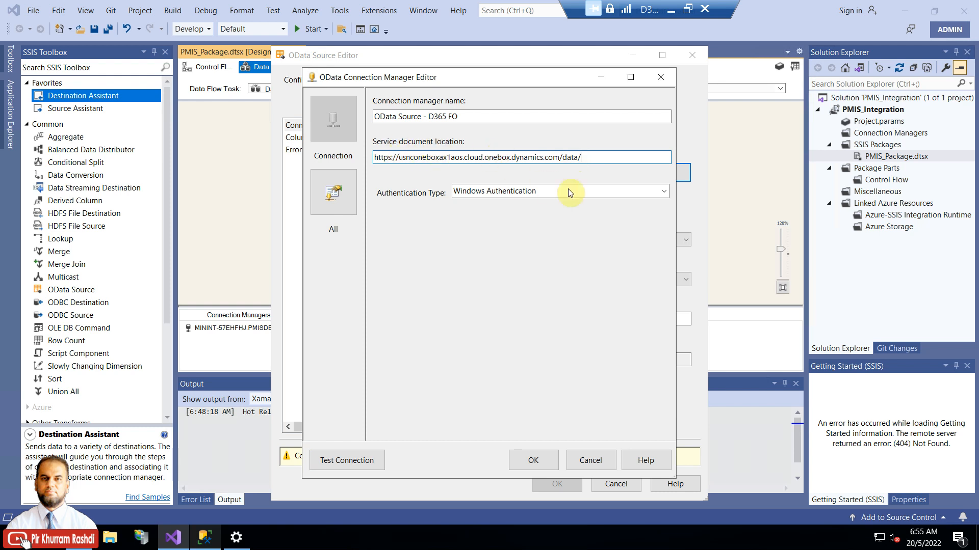
left_click(662, 192)
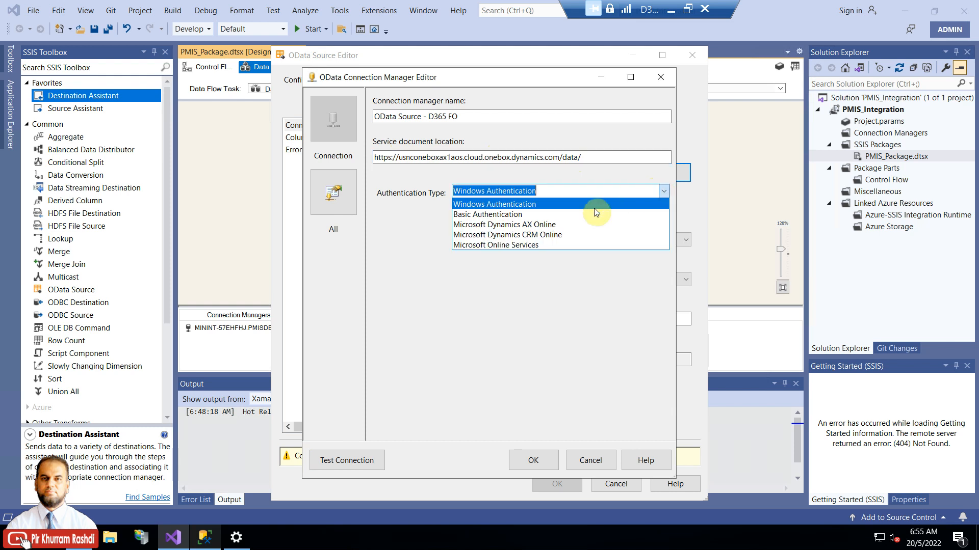
left_click(567, 225)
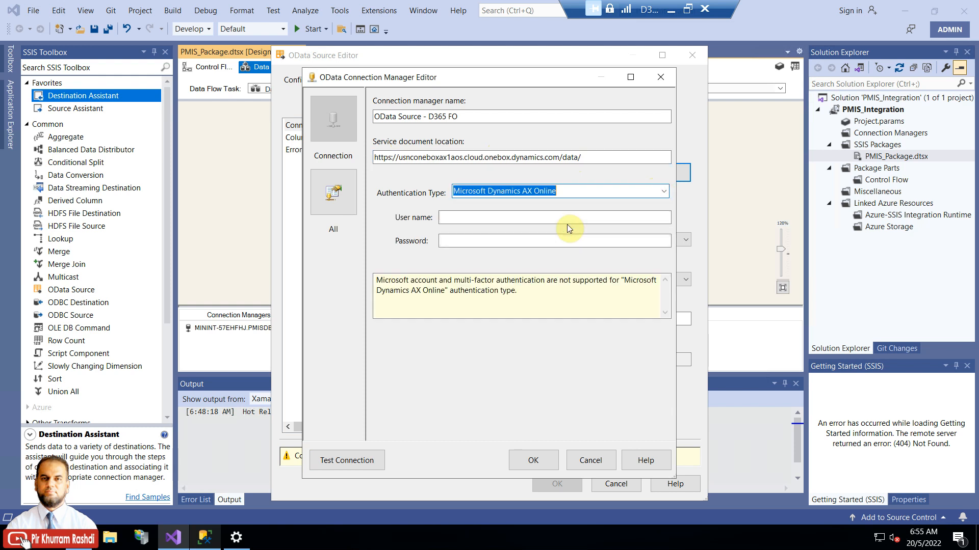
left_click(562, 217)
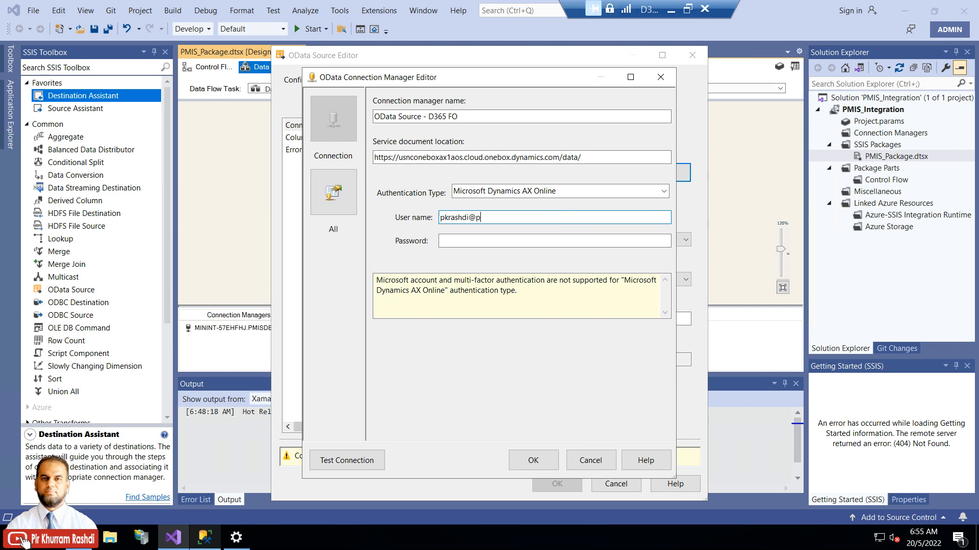
key("Tab")
type("****")
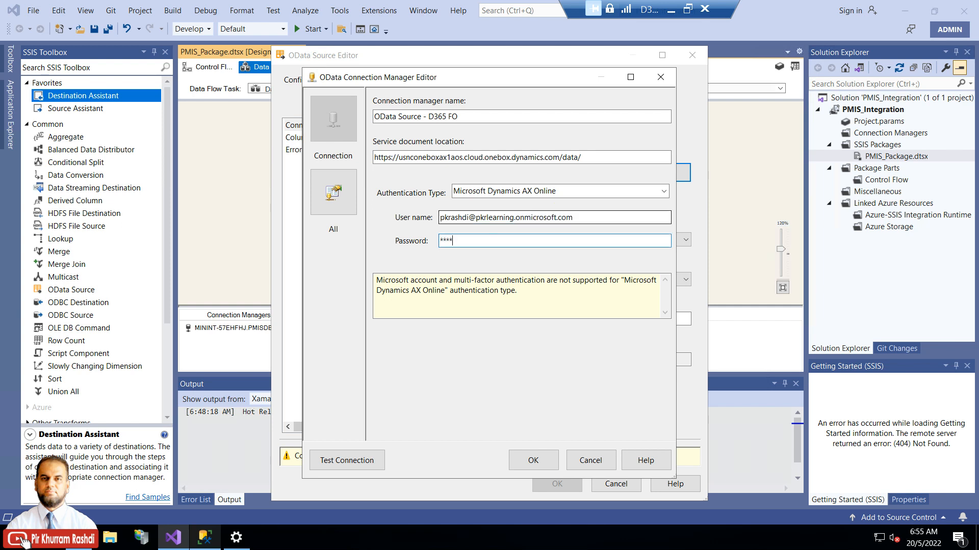
type("*******")
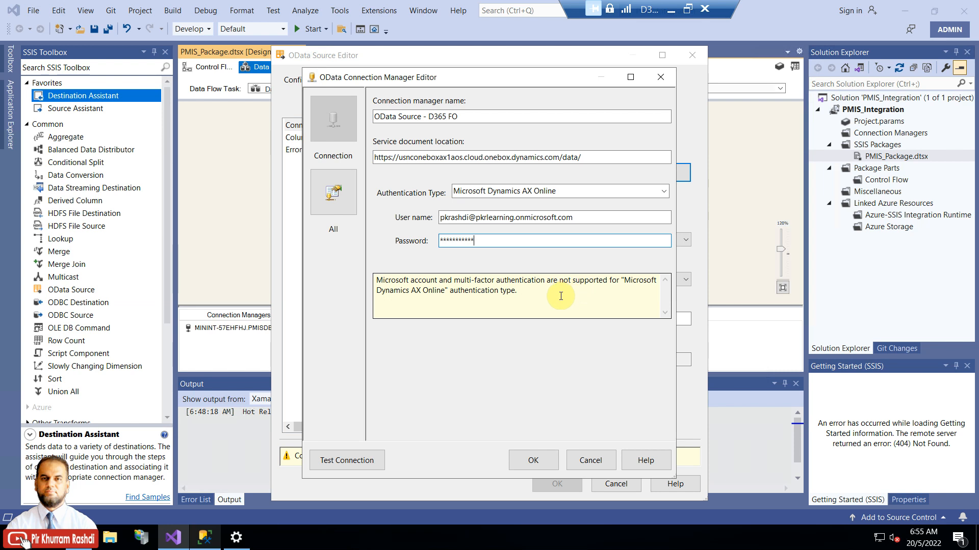
left_click(377, 462)
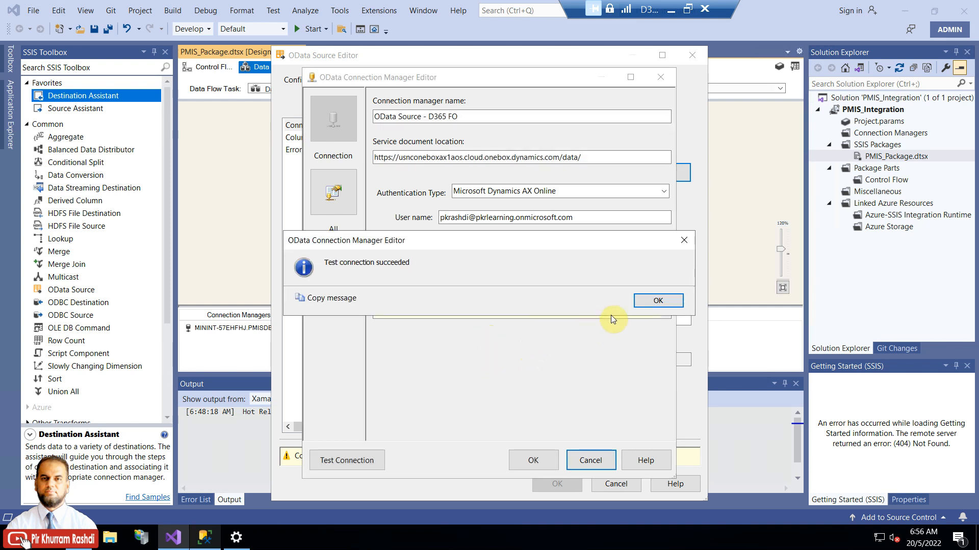
Step: Dismiss the connection-succeeded message for the D365 FO OData connection
left_click(657, 301)
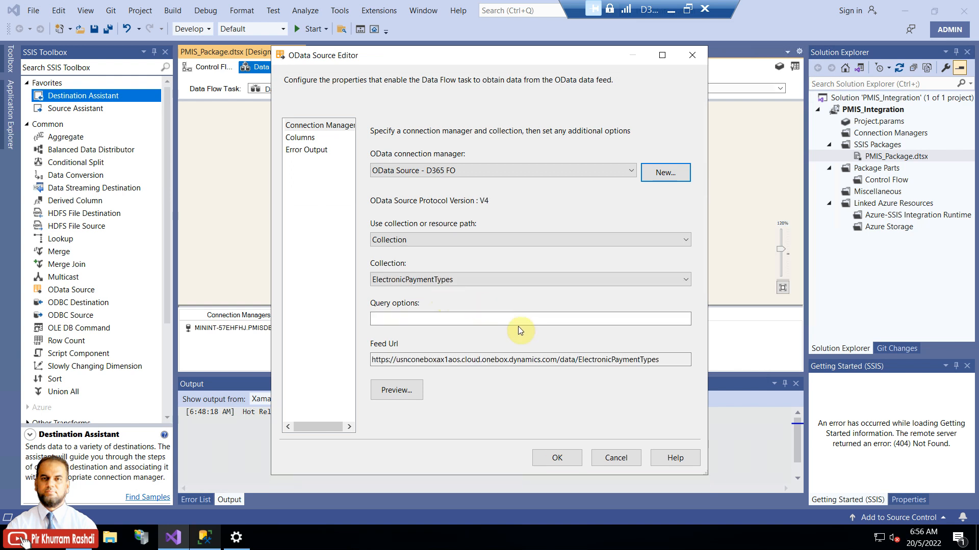
left_click(614, 280)
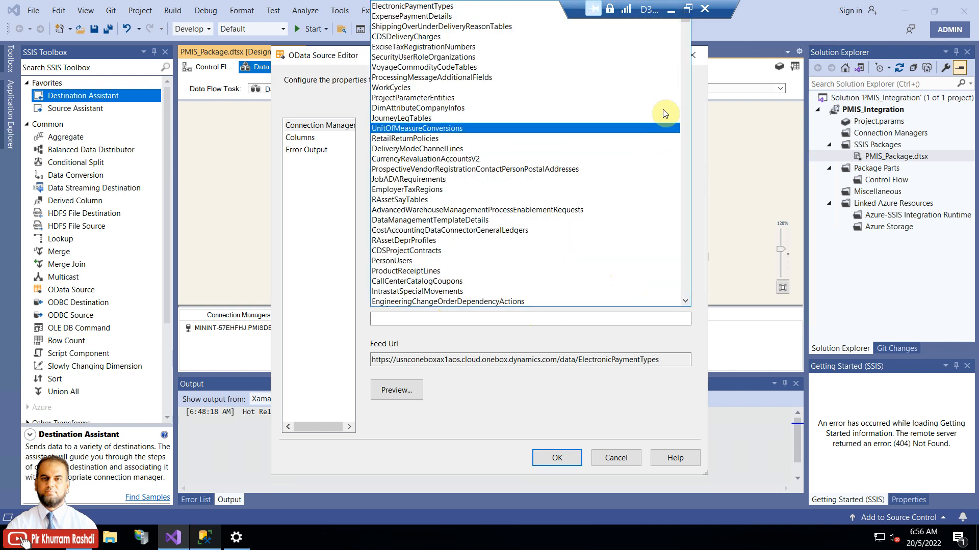
left_click_drag(652, 7, 810, 4)
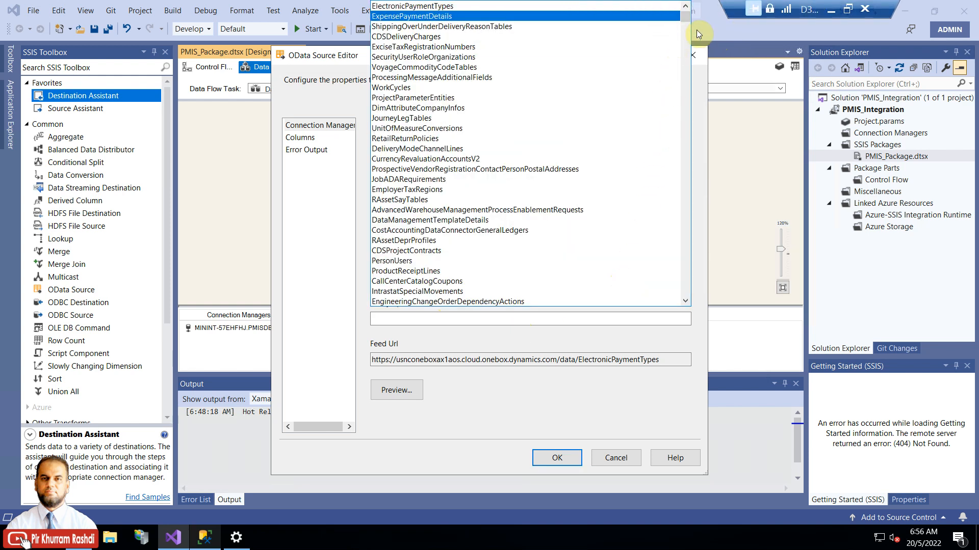
left_click_drag(686, 16, 688, 52)
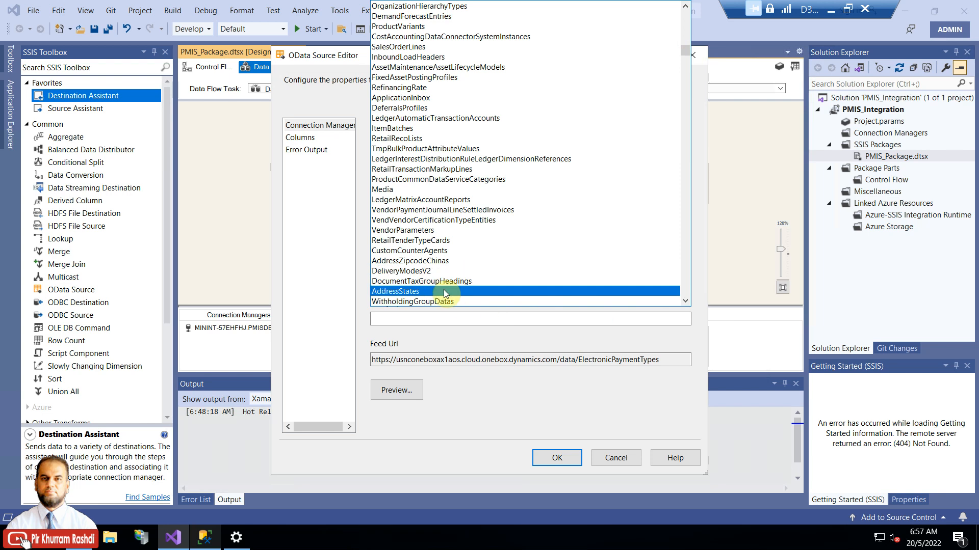
left_click(446, 330)
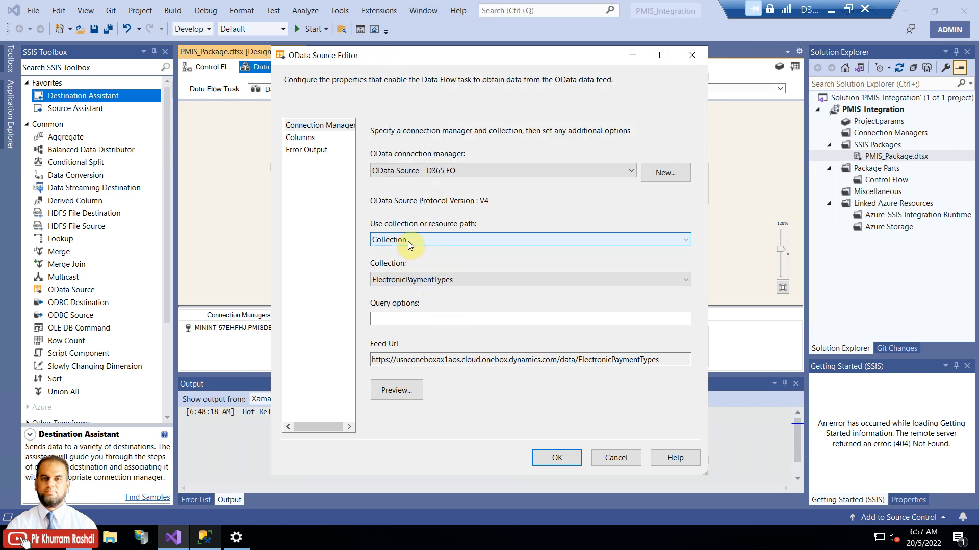
left_click(414, 280)
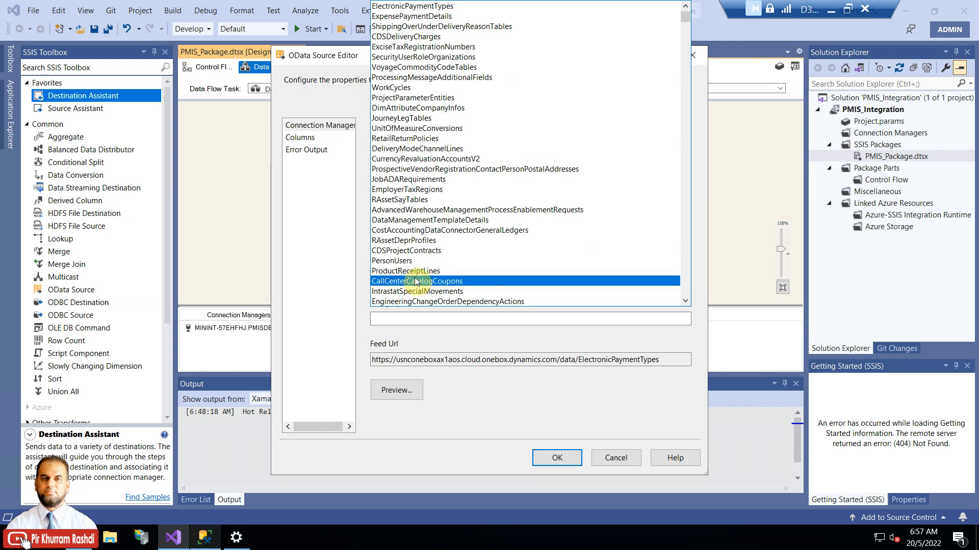
mouse_move(684, 20)
left_mouse_down()
mouse_move(683, 202)
mouse_move(679, 16)
left_mouse_up()
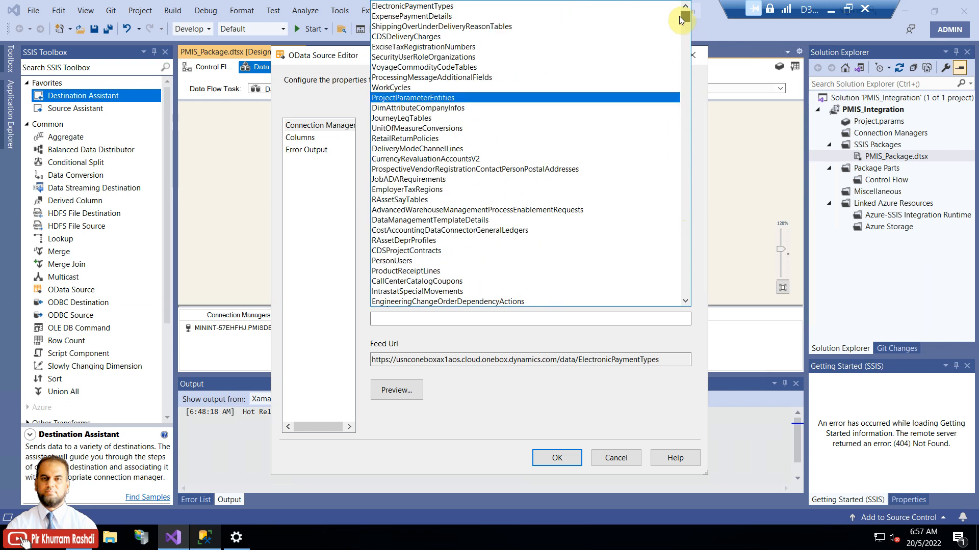
left_click(520, 334)
Step: Switch the OData source to a resource path of Projects, giving a feed URL ending /data/Projects
left_click(501, 240)
left_click(460, 264)
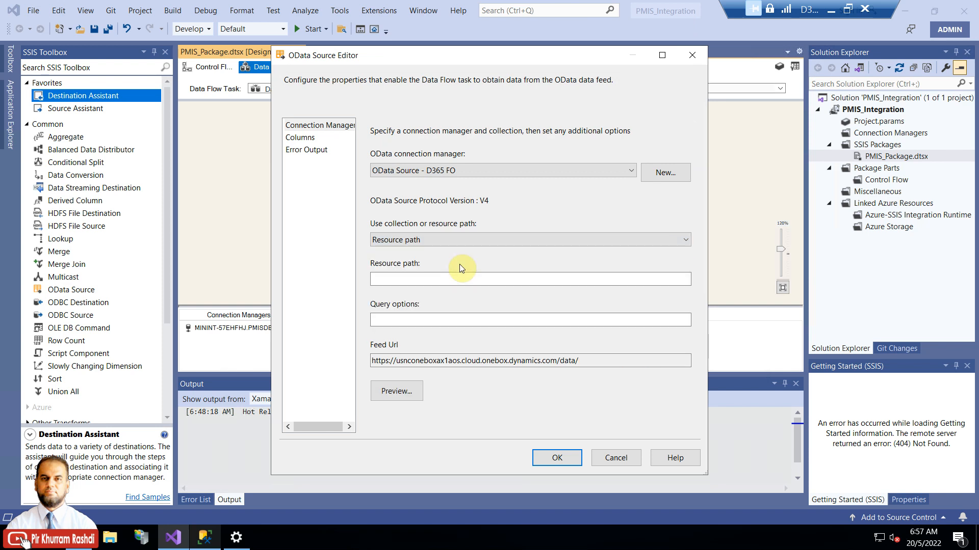
left_click(459, 279)
type("Projects")
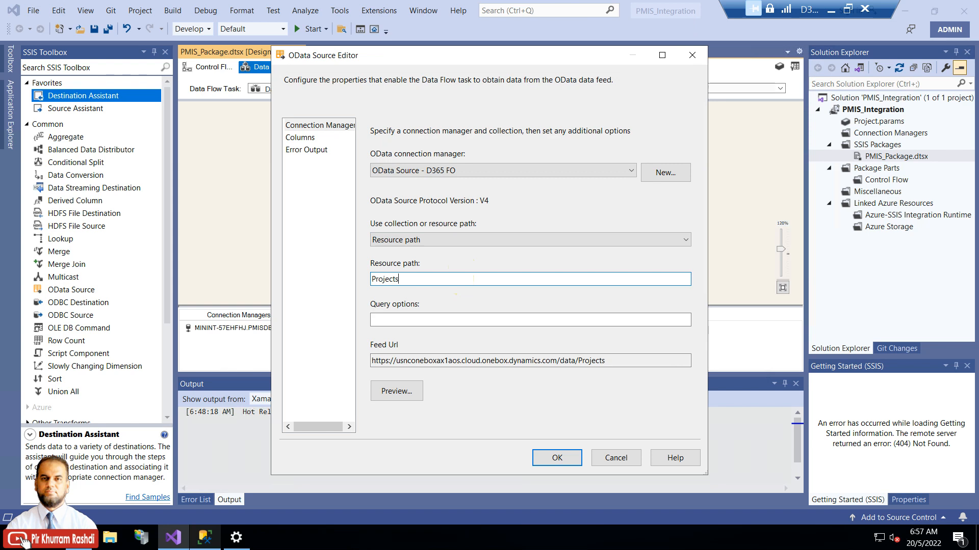
left_click_drag(614, 360, 556, 361)
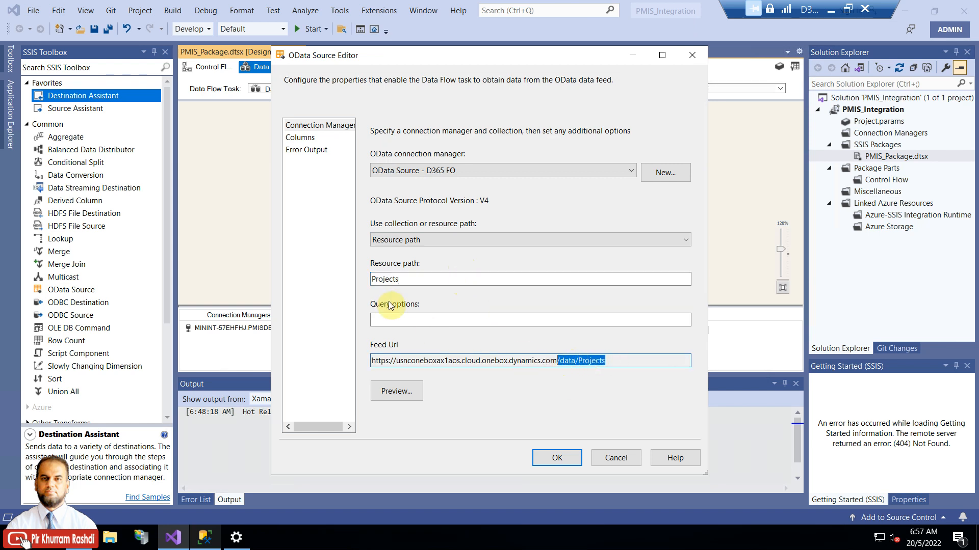
left_click_drag(408, 279, 371, 279)
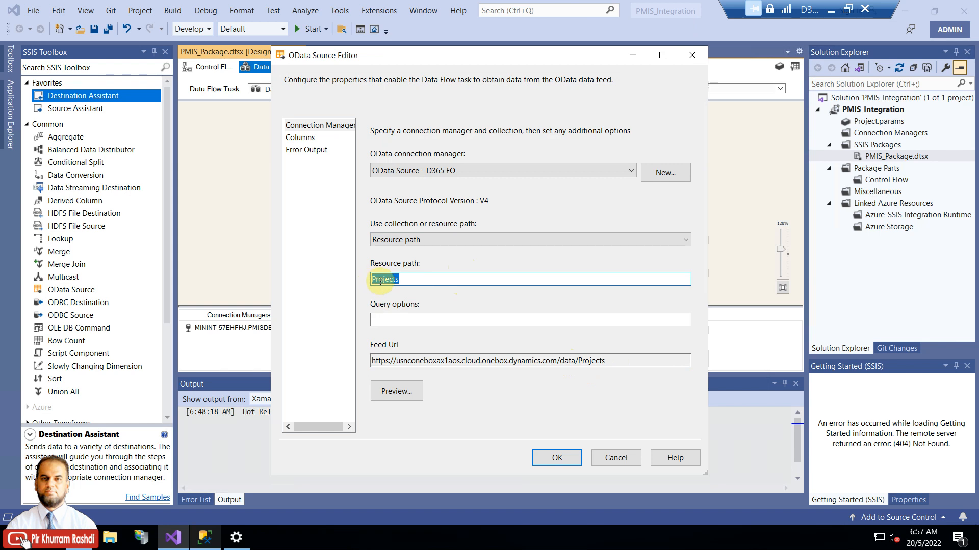
left_click_drag(604, 361, 369, 360)
left_click_drag(622, 360, 315, 360)
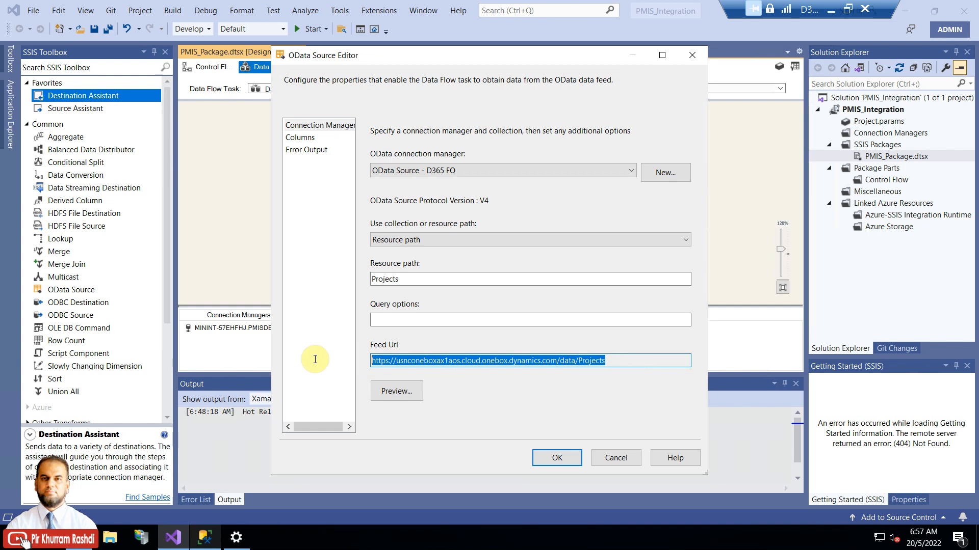
Step: Preview the Projects feed rows in an enlarged grid, then close the preview
left_click(410, 391)
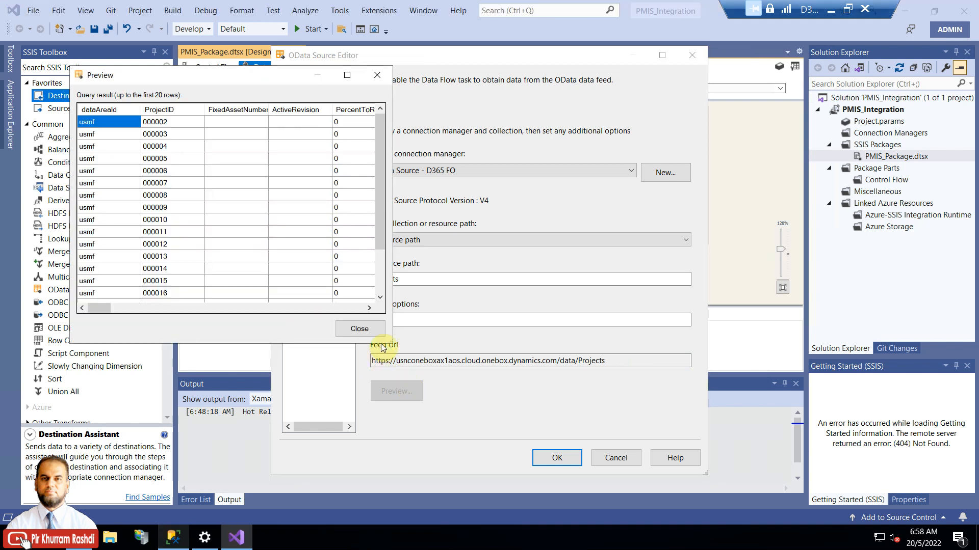
left_click_drag(391, 343, 745, 403)
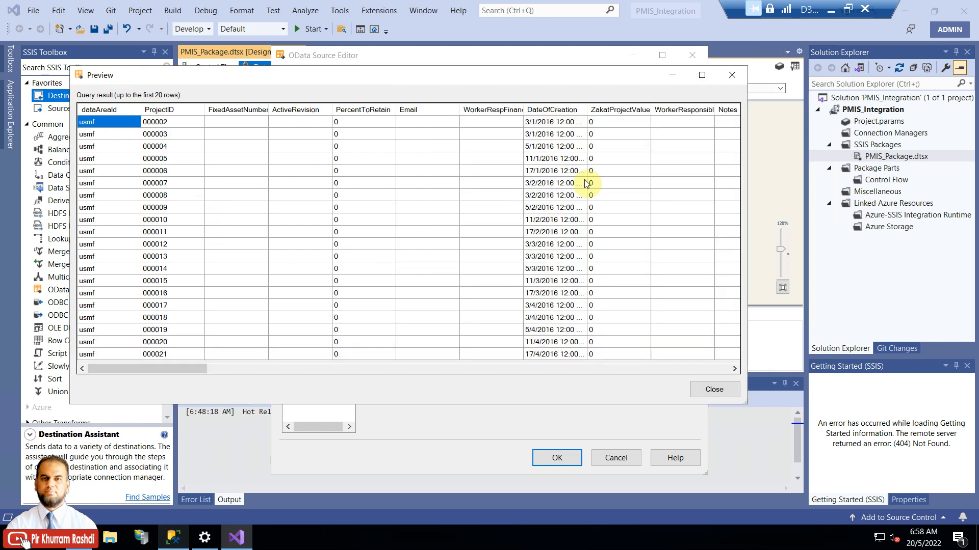
left_click_drag(181, 367, 158, 365)
left_click(706, 393)
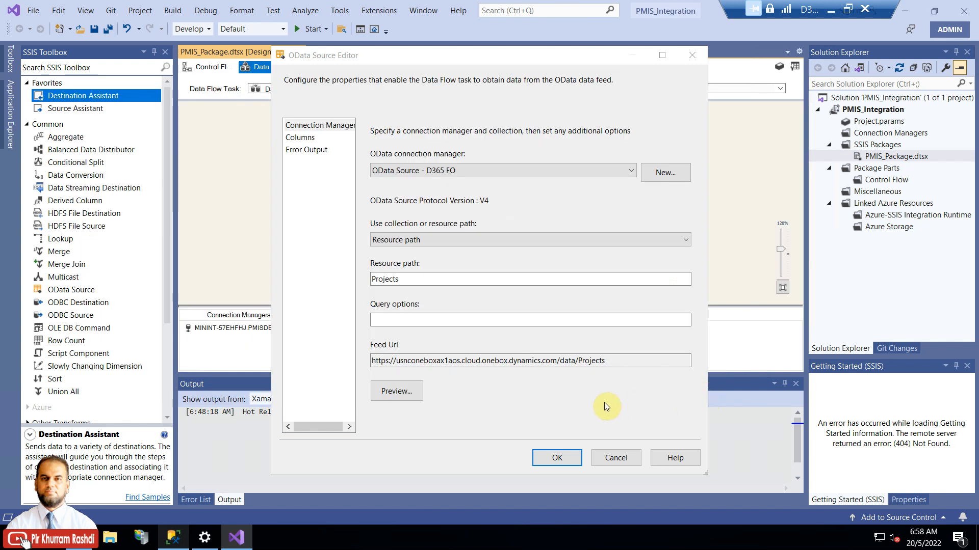
Step: Clear all output columns, then check only dataAreaId, ProjectID and ProjectName
left_click(307, 138)
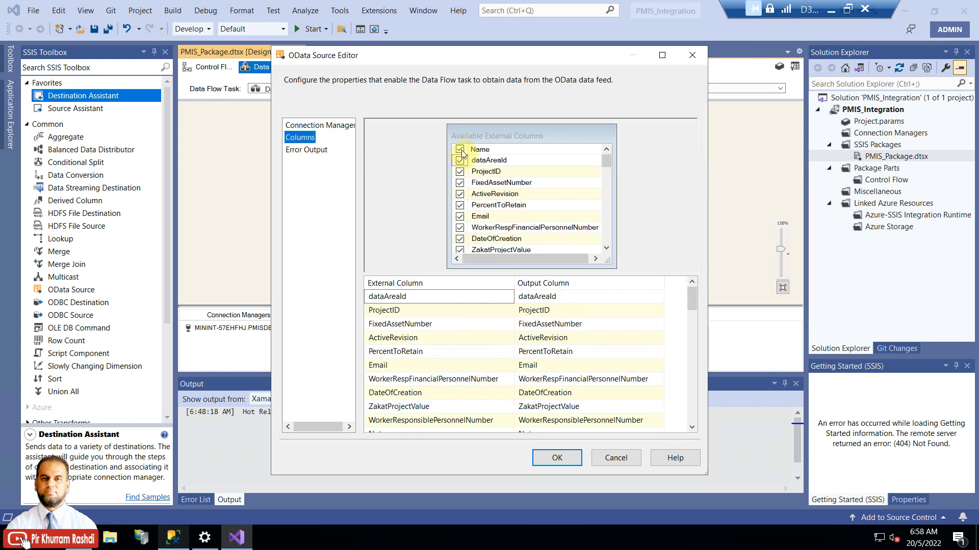
left_click(460, 150)
left_click(460, 160)
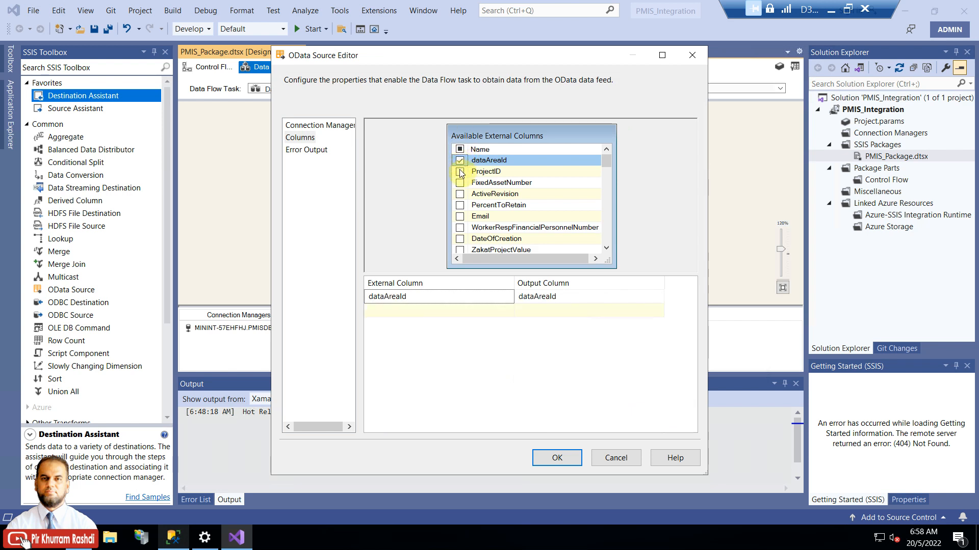
left_click(460, 172)
left_click_drag(606, 161, 609, 239)
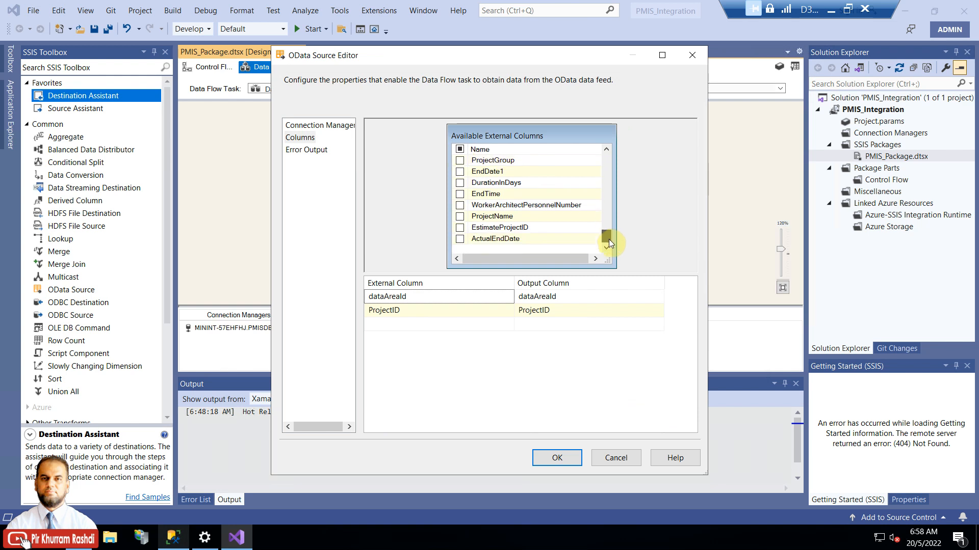
left_click(461, 216)
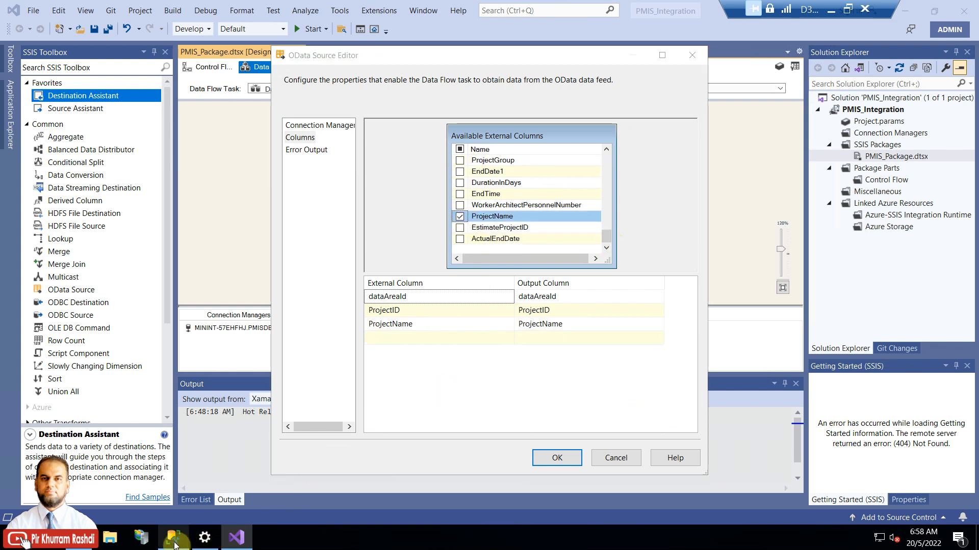
left_click(175, 544)
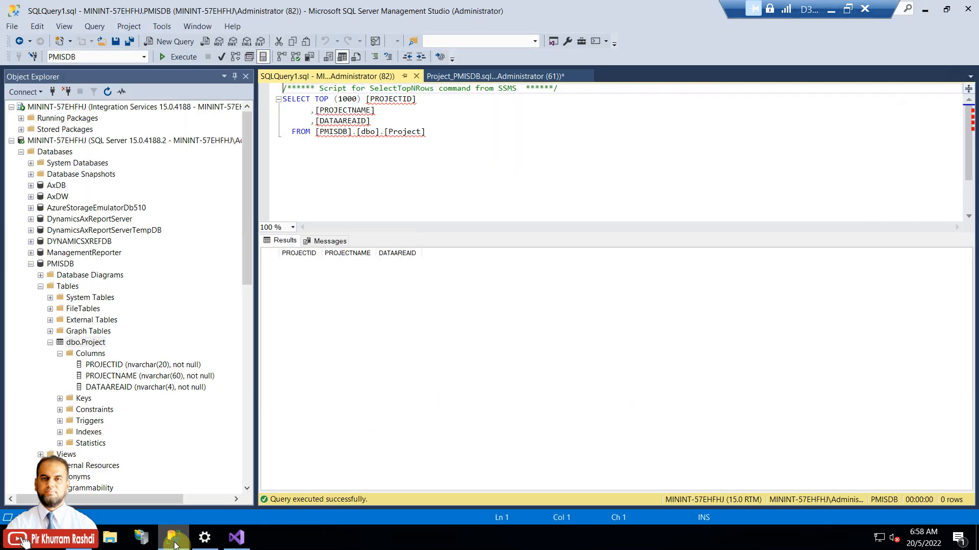
Step: Inspect dbo.Project's PROJECTID, PROJECTNAME and DATAAREAID columns in Object Explorer, then return to Visual Studio
left_click(107, 365)
left_click(109, 376)
left_click(112, 388)
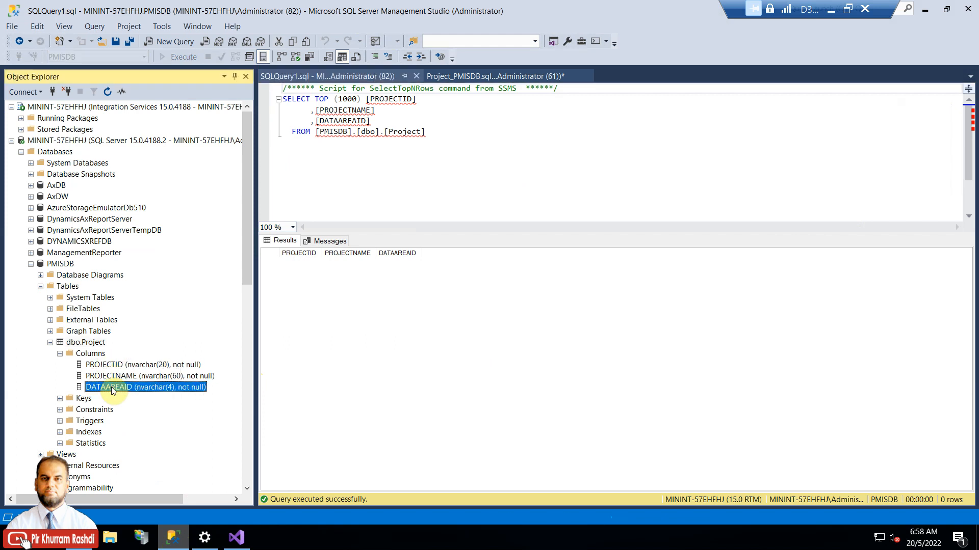
left_click(245, 536)
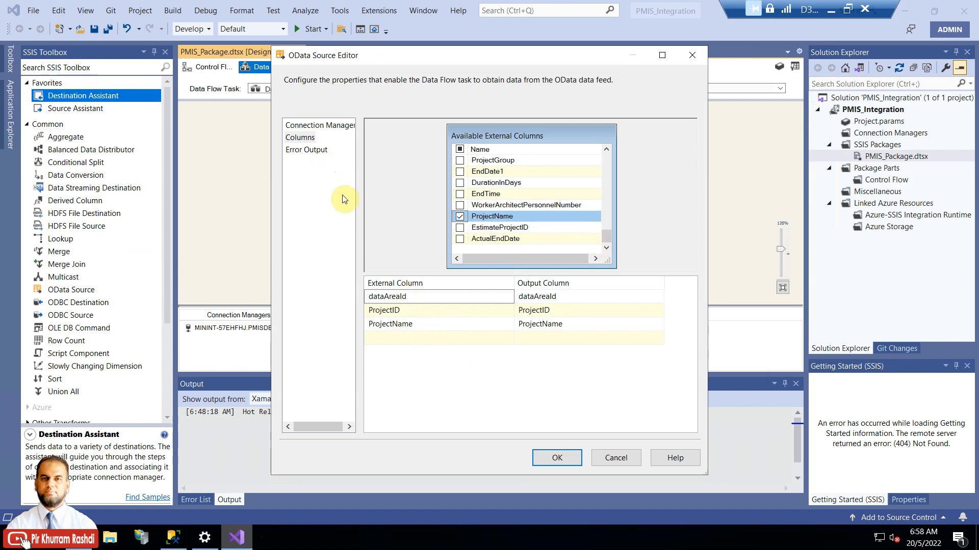
Step: Confirm the OData column selection and try editing the OLE DB Destination, declining since it has no inputs
left_click(549, 457)
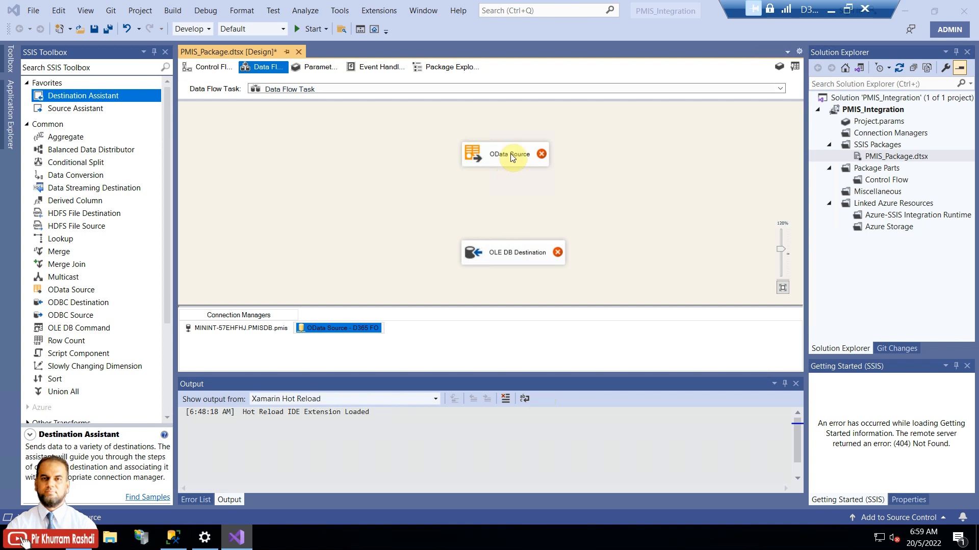
left_click(487, 145)
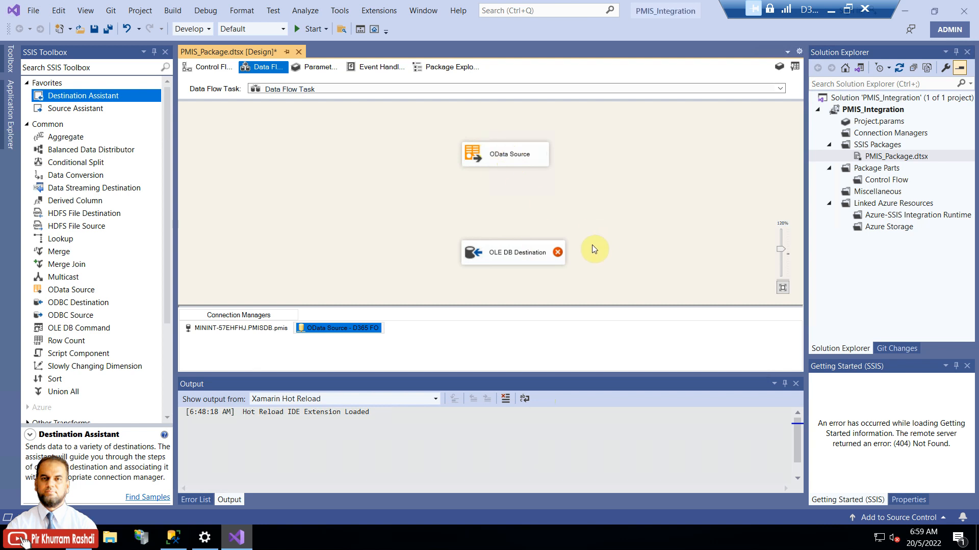
right_click(527, 259)
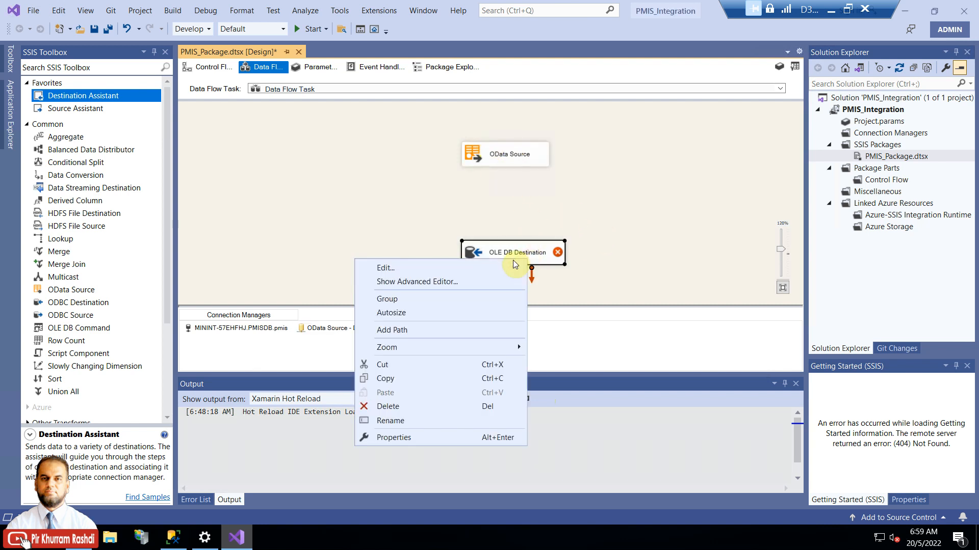
left_click(448, 267)
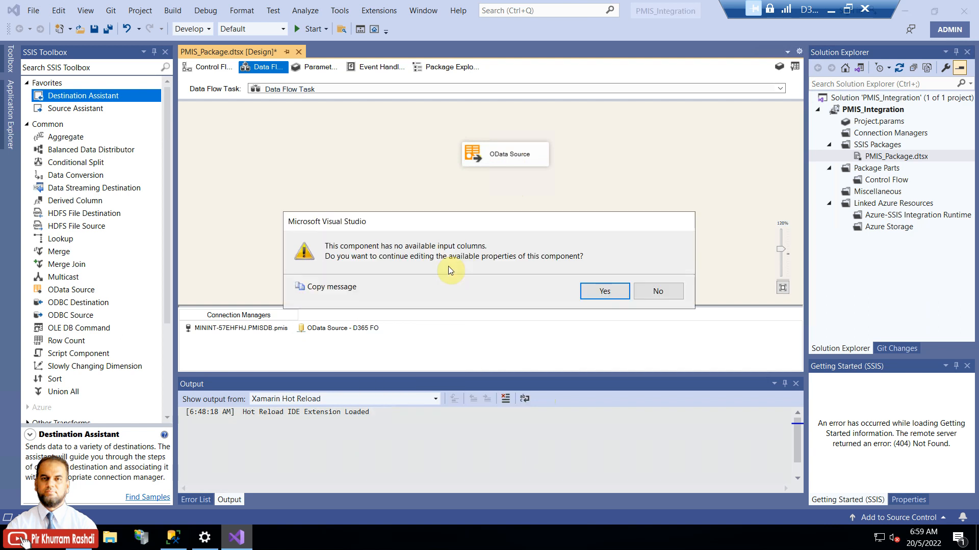
left_click(654, 287)
Step: Connect the OData Source output path to the OLE DB Destination and align it beneath the source
left_click(521, 155)
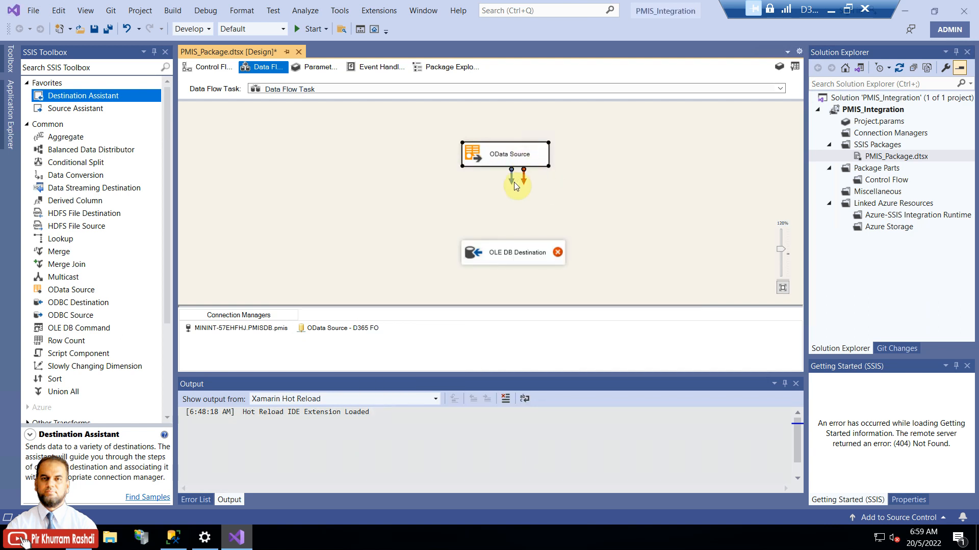
left_click_drag(511, 222, 511, 246)
left_click(511, 245)
left_click(649, 222)
left_click(514, 257)
left_click_drag(512, 259, 511, 259)
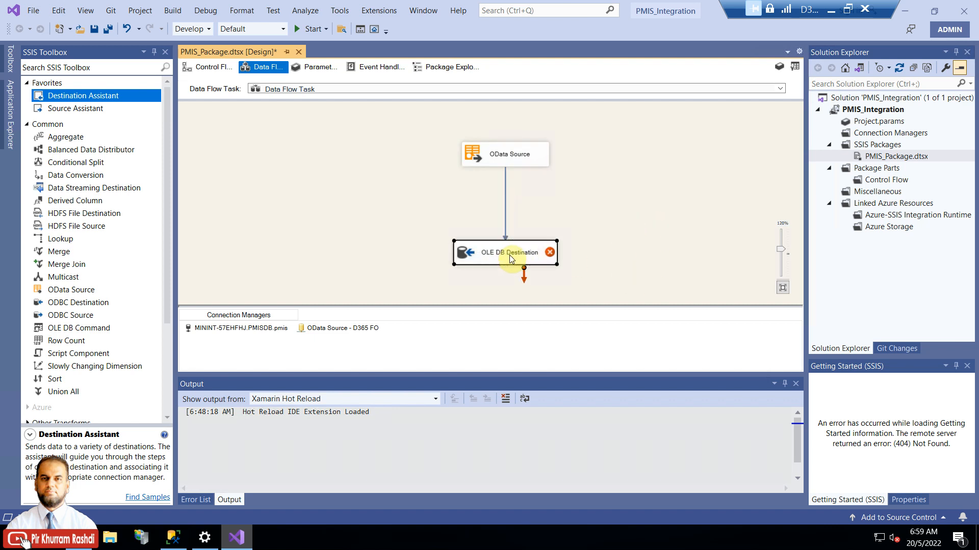
right_click(509, 255)
Step: Set the OLE DB Destination to fast-load into [dbo].[Project] with table lock and Keep identity on
left_click(500, 264)
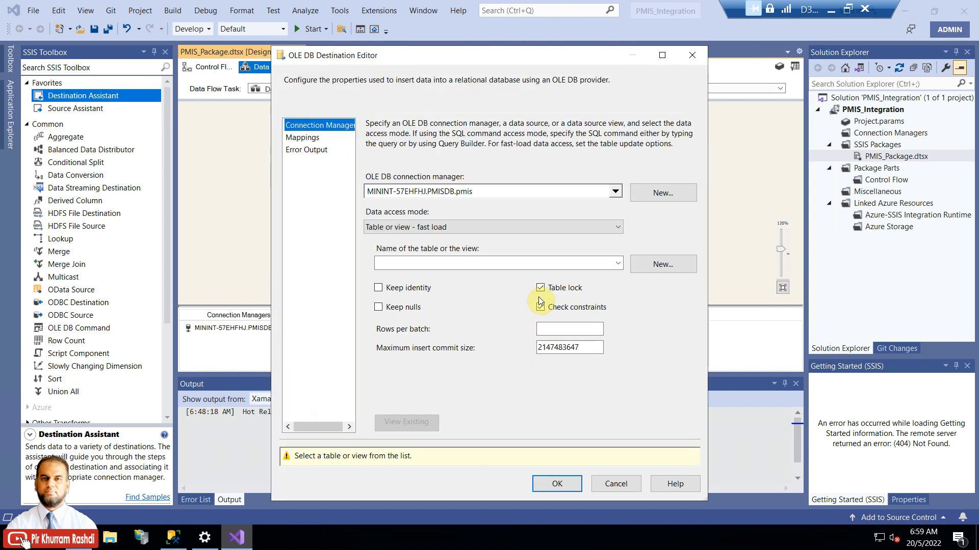
left_click(539, 288)
left_click(540, 287)
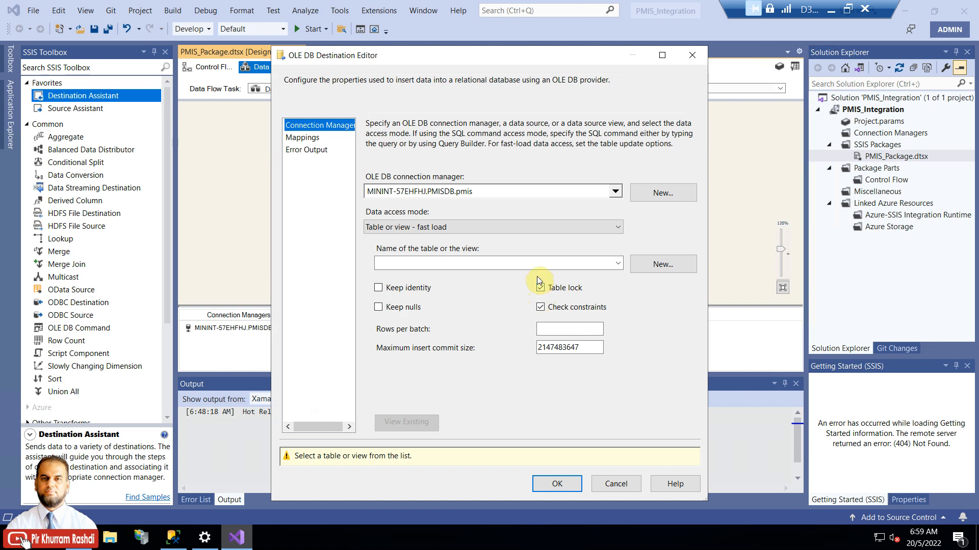
left_click(431, 227)
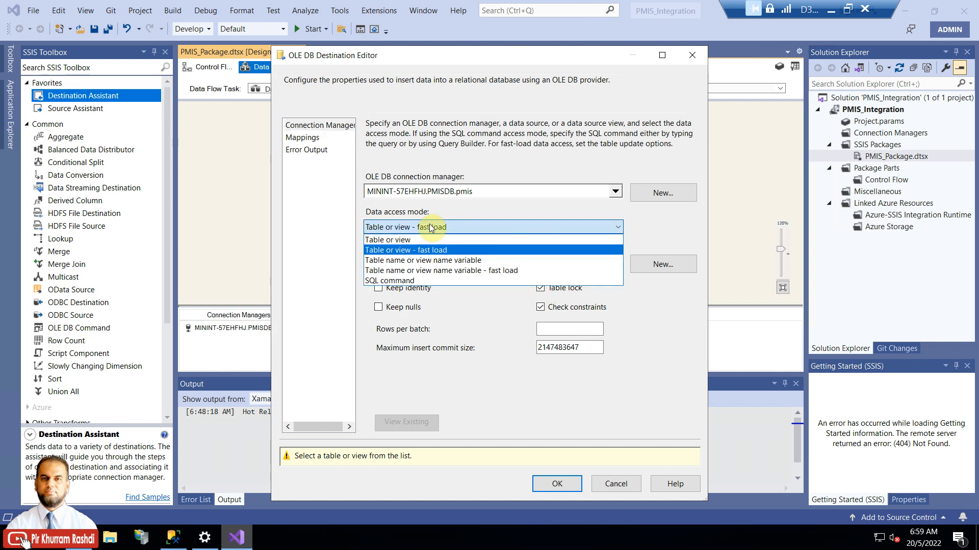
left_click(431, 228)
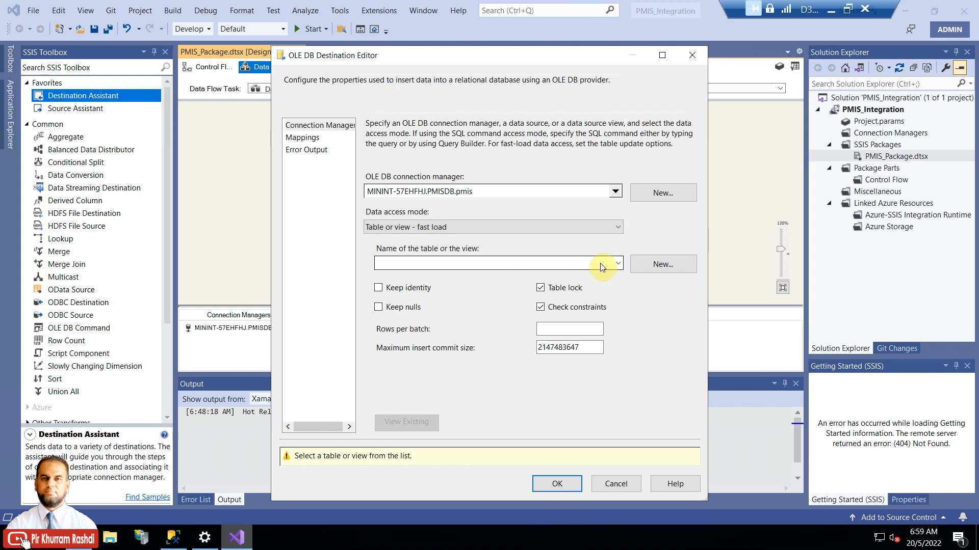
left_click(617, 263)
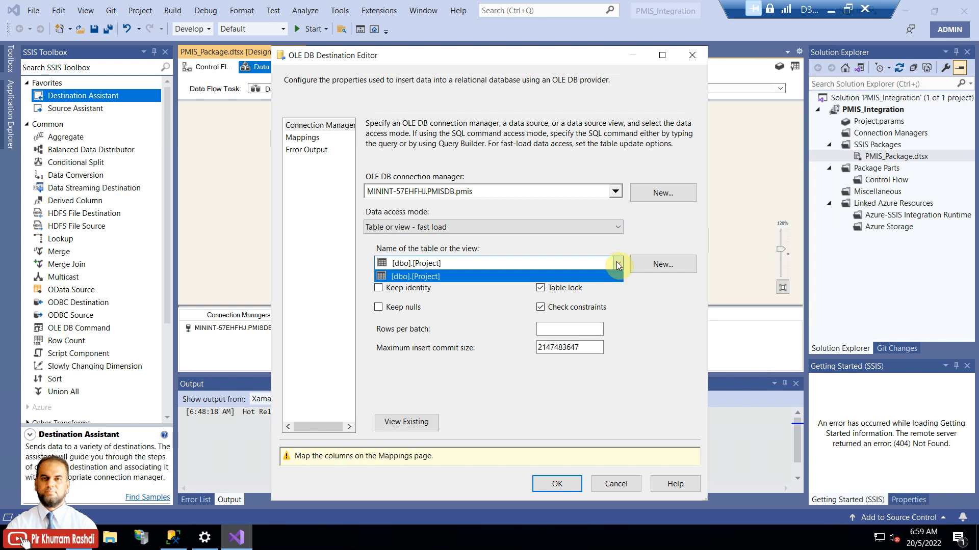
left_click(442, 279)
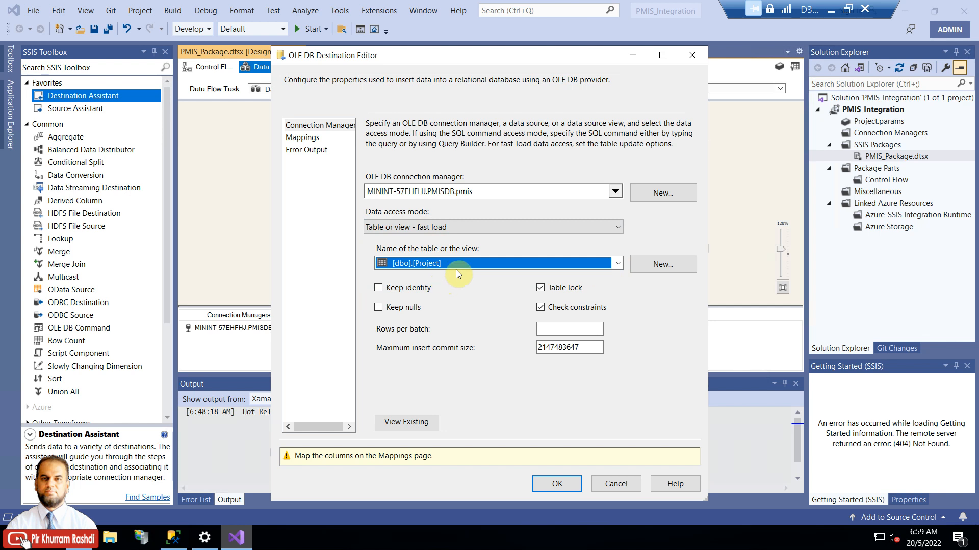
left_click(415, 290)
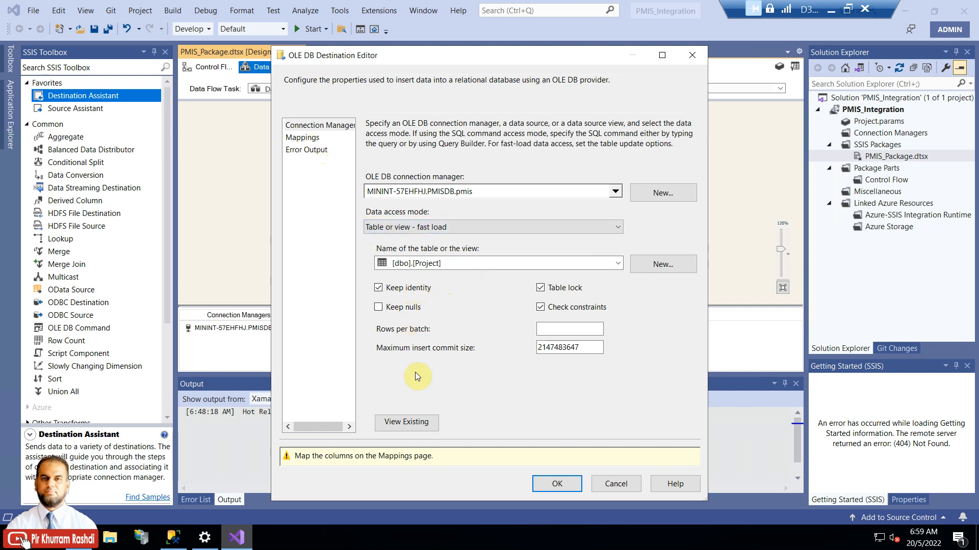
Step: Preview existing dbo.Project rows, verify the ProjectID, ProjectName and dataAreaId mappings, and apply
left_click(420, 423)
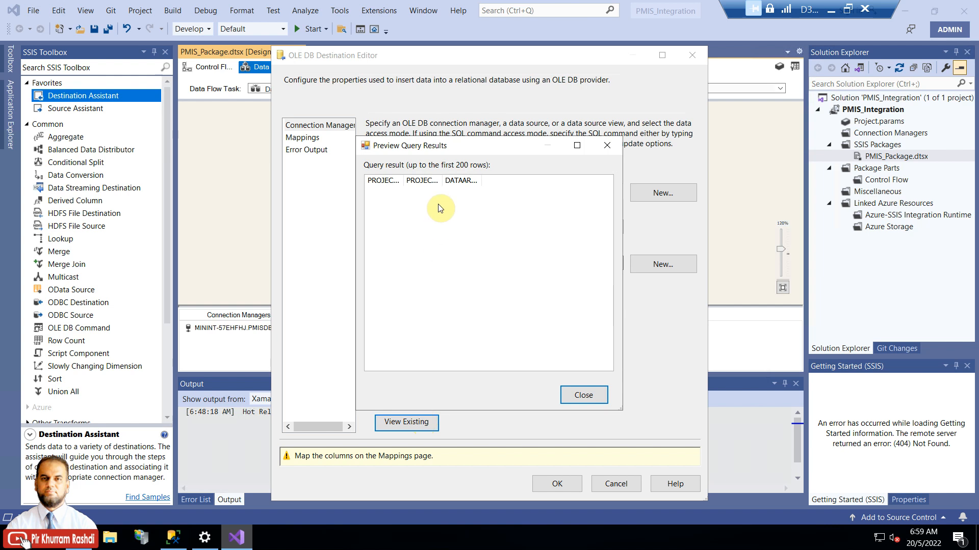
left_click(572, 394)
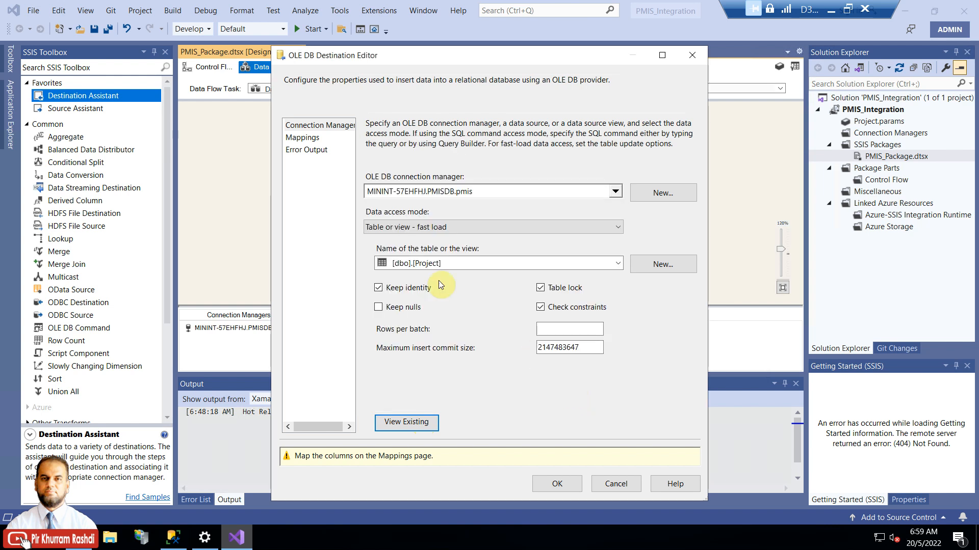
left_click(305, 140)
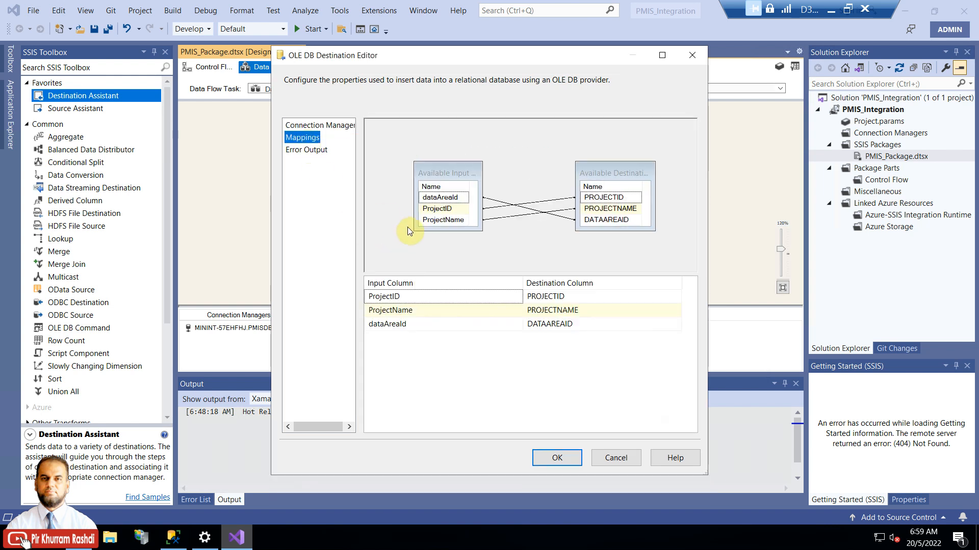
left_click_drag(445, 172, 421, 163)
left_click_drag(614, 172, 613, 160)
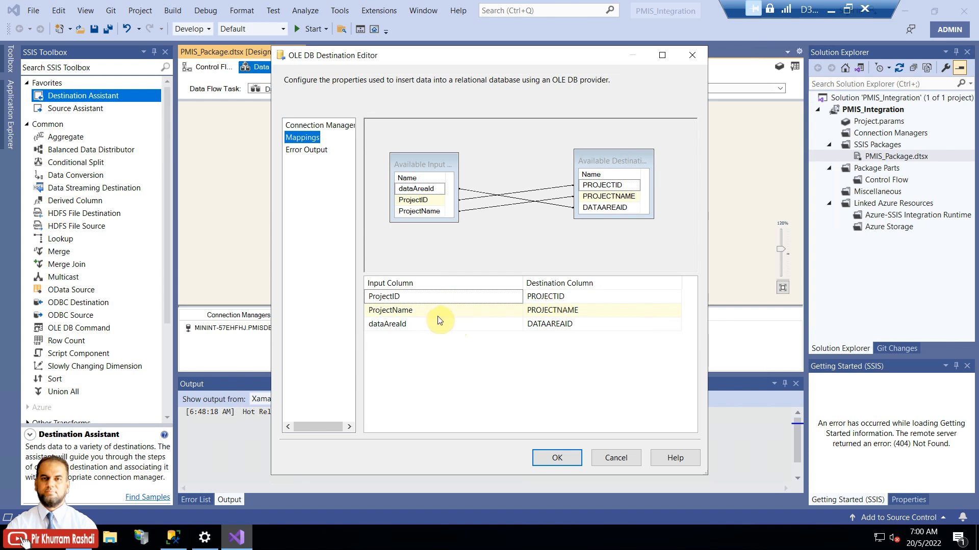
left_click(557, 458)
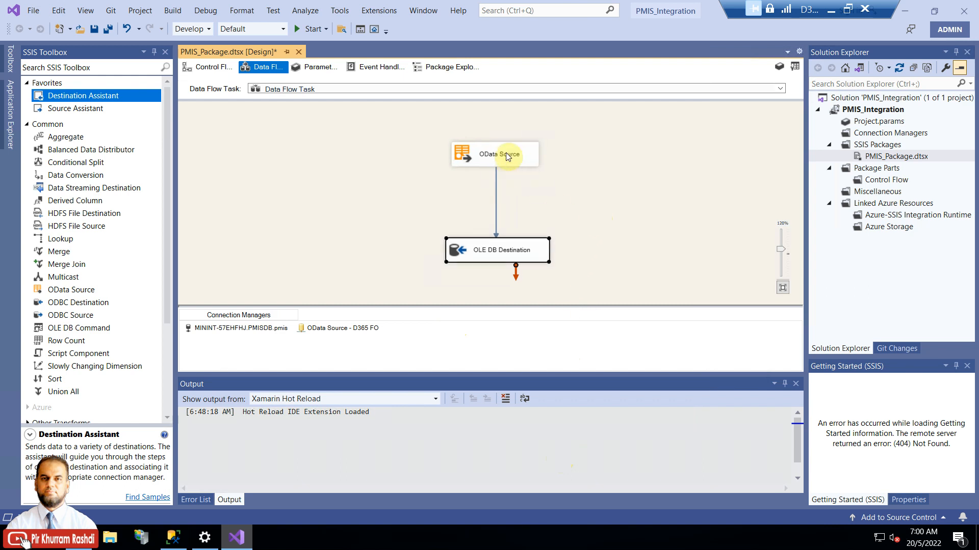
right_click(510, 255)
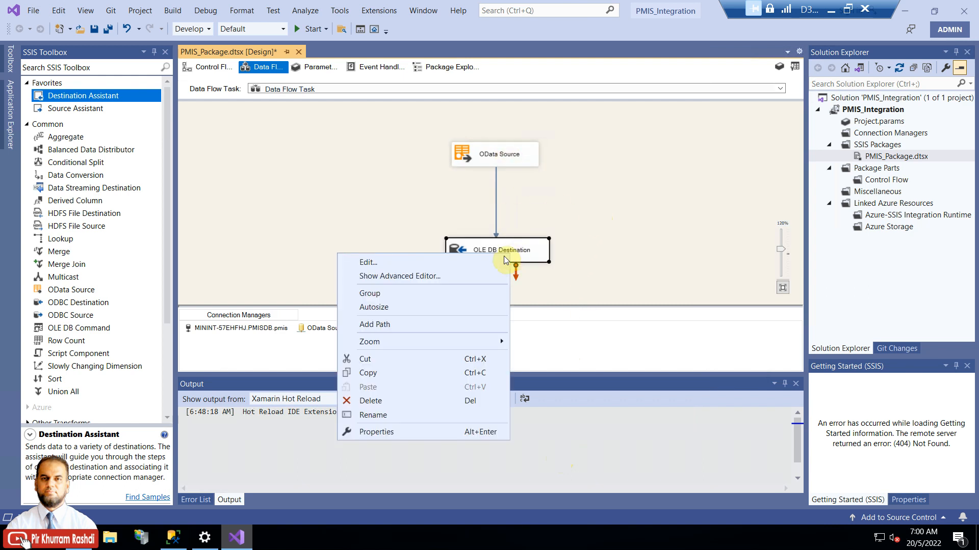
left_click(481, 276)
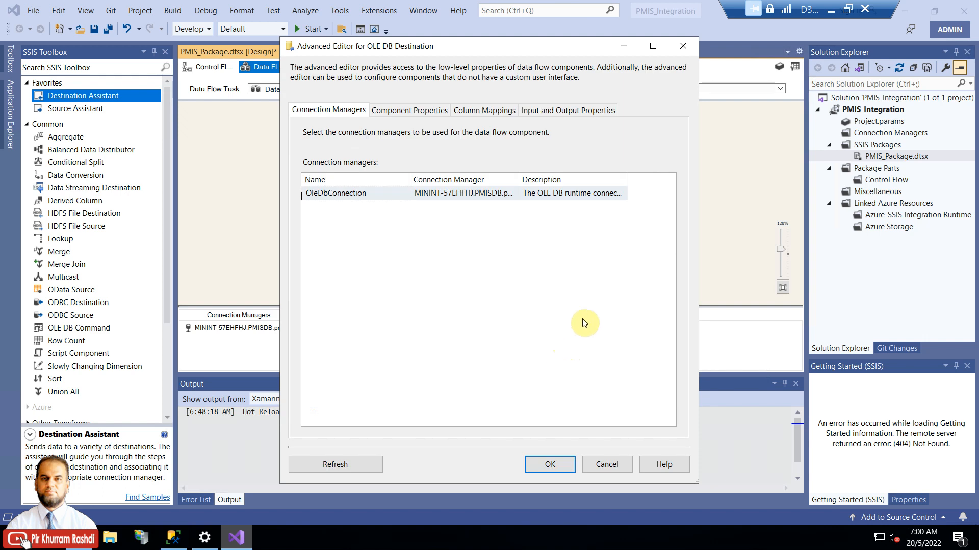
left_click(427, 110)
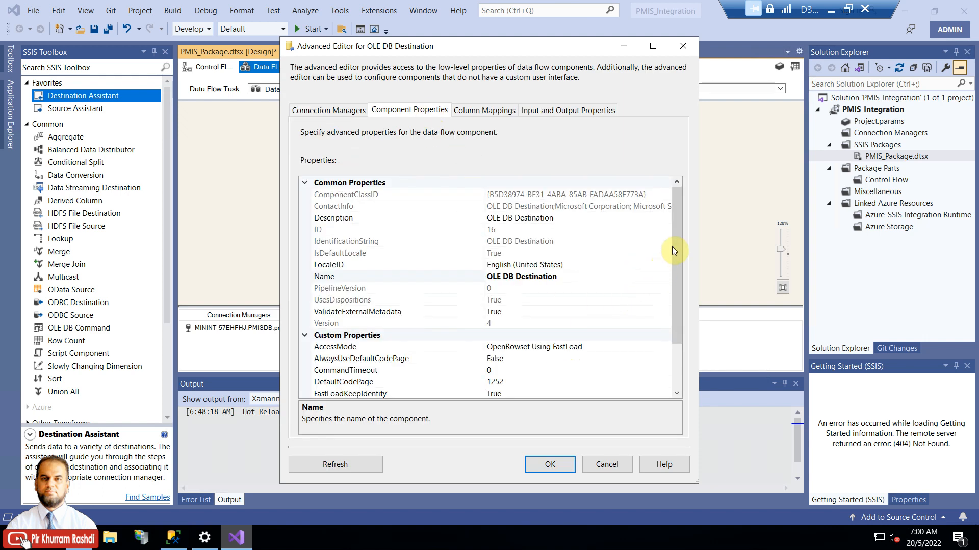
left_click(484, 112)
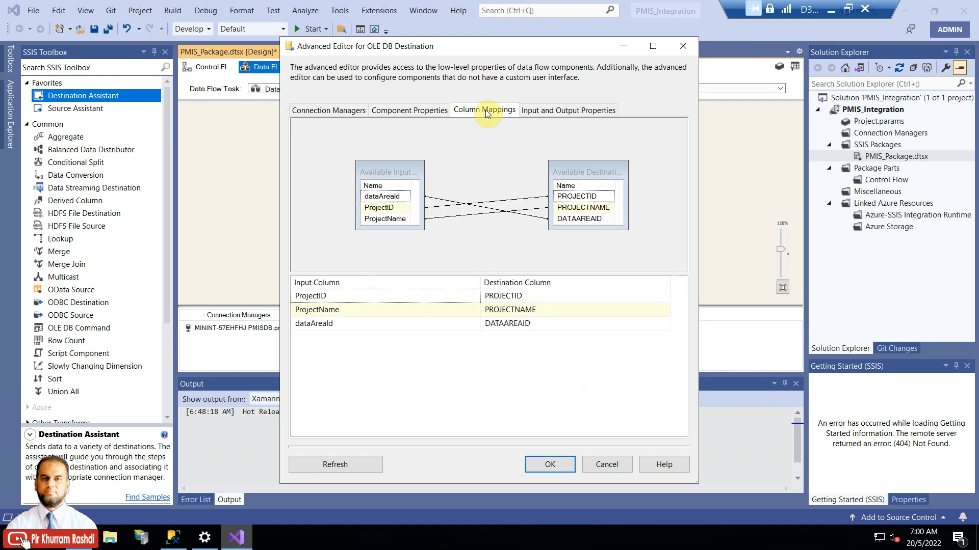
left_click(556, 111)
left_click(308, 187)
left_click(308, 178)
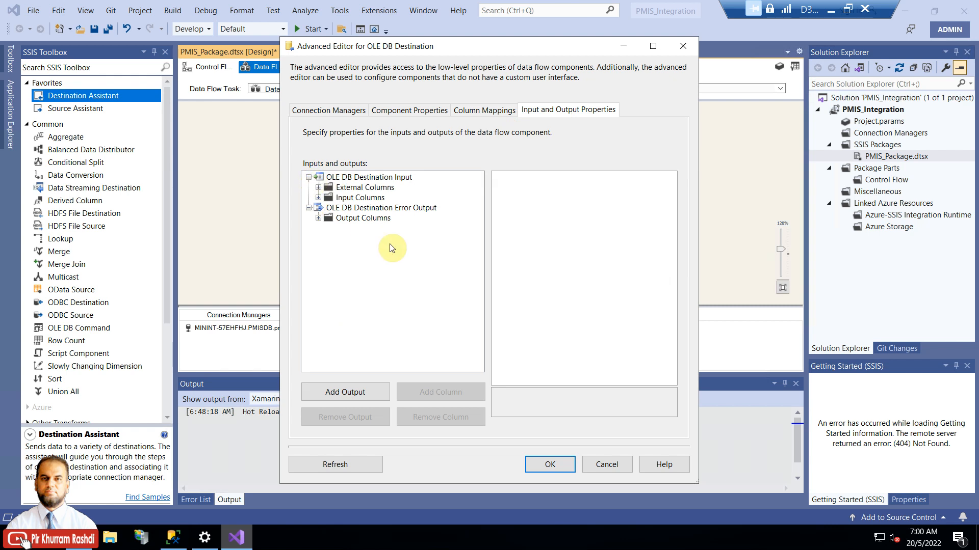
left_click(607, 465)
right_click(509, 152)
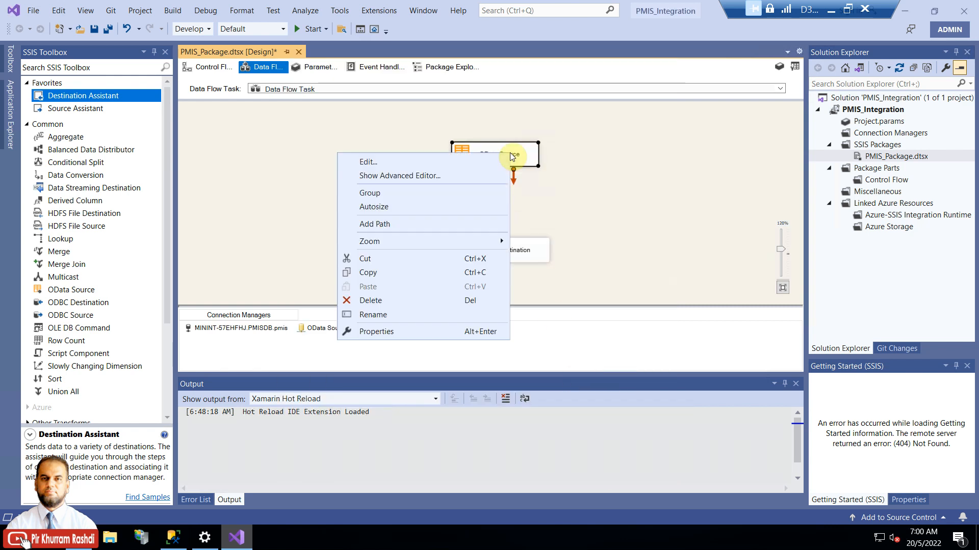
Step: Open the OData Source Advanced Editor and review its component properties and column mappings
left_click(466, 176)
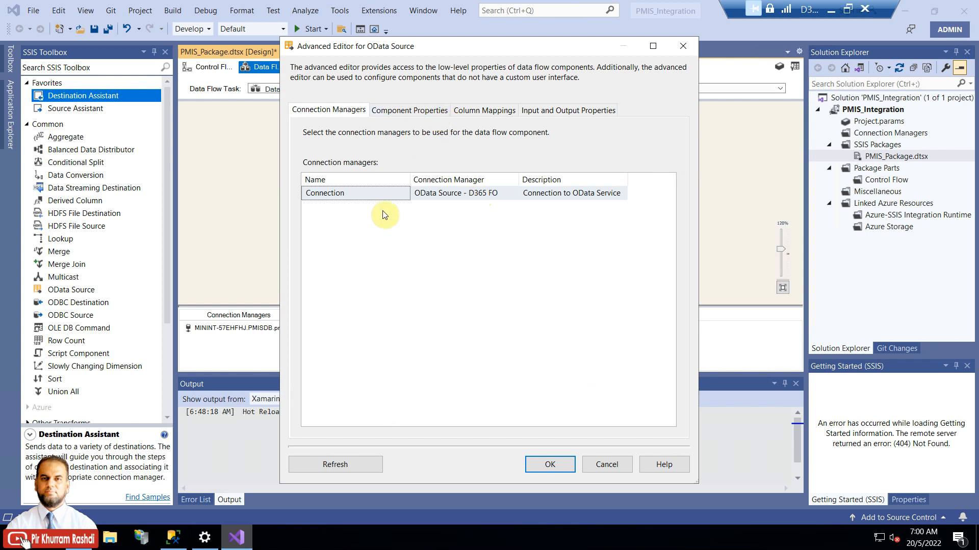
left_click(407, 113)
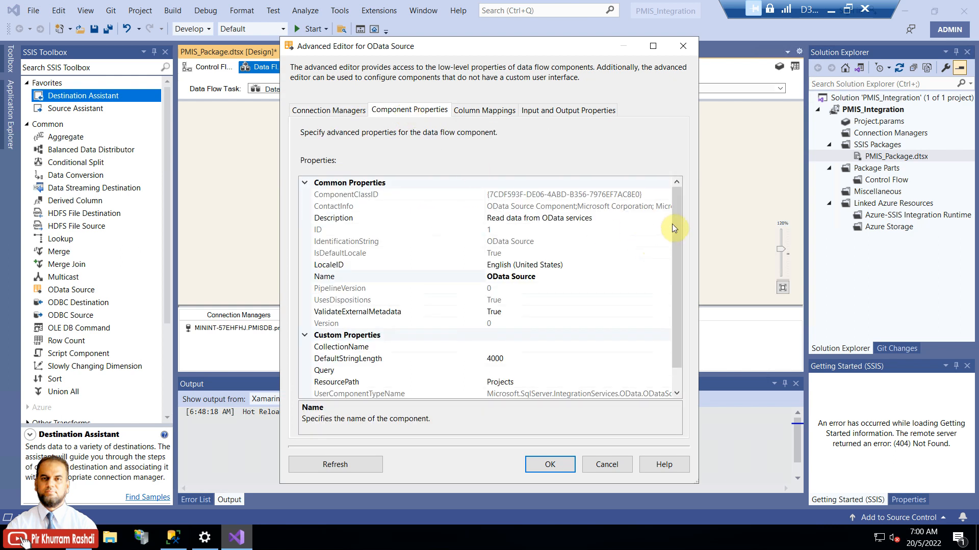
left_click(487, 113)
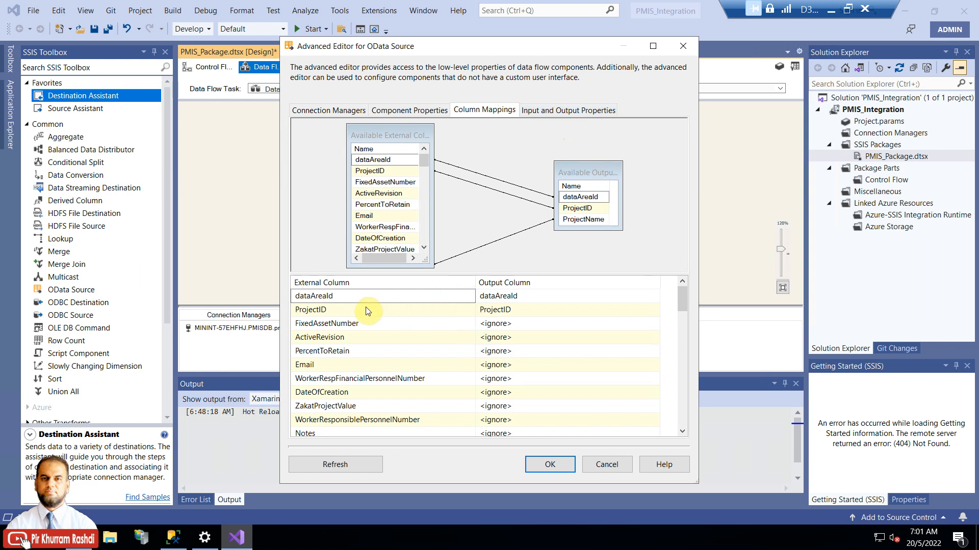
mouse_move(366, 311)
mouse_move(536, 312)
left_click_drag(681, 300, 681, 302)
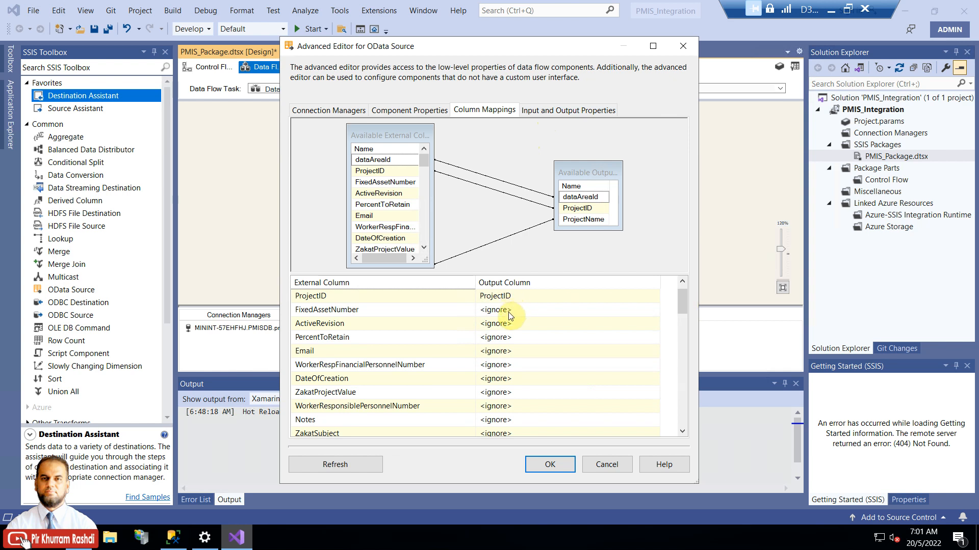
Step: Inspect the three output columns, finding dataAreaId's data type is a Unicode text stream
left_click(553, 110)
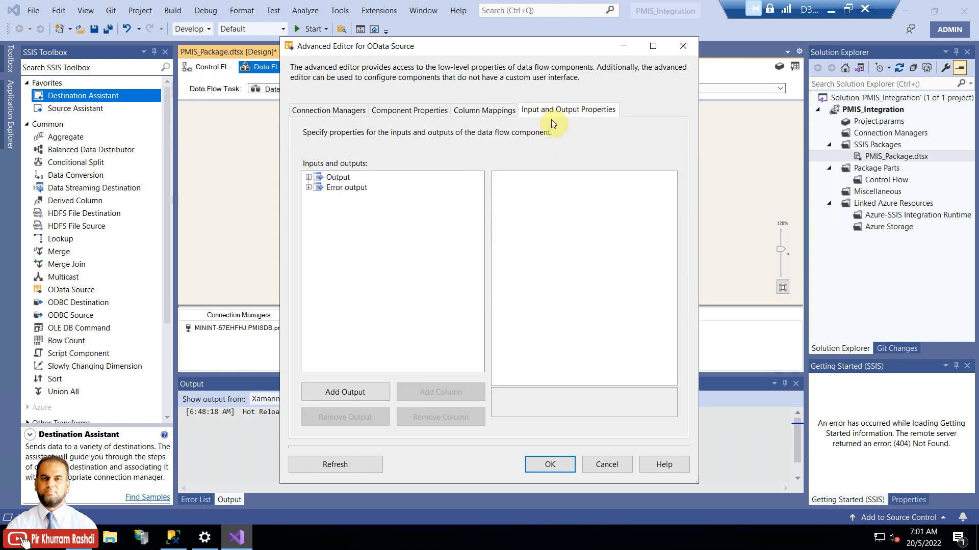
left_click(308, 178)
left_click(351, 188)
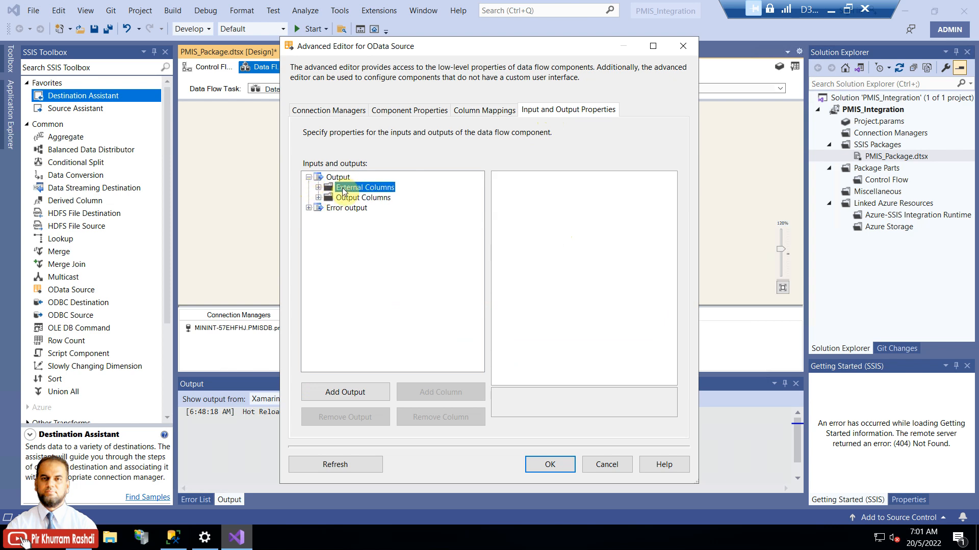
left_click(318, 198)
left_click(318, 187)
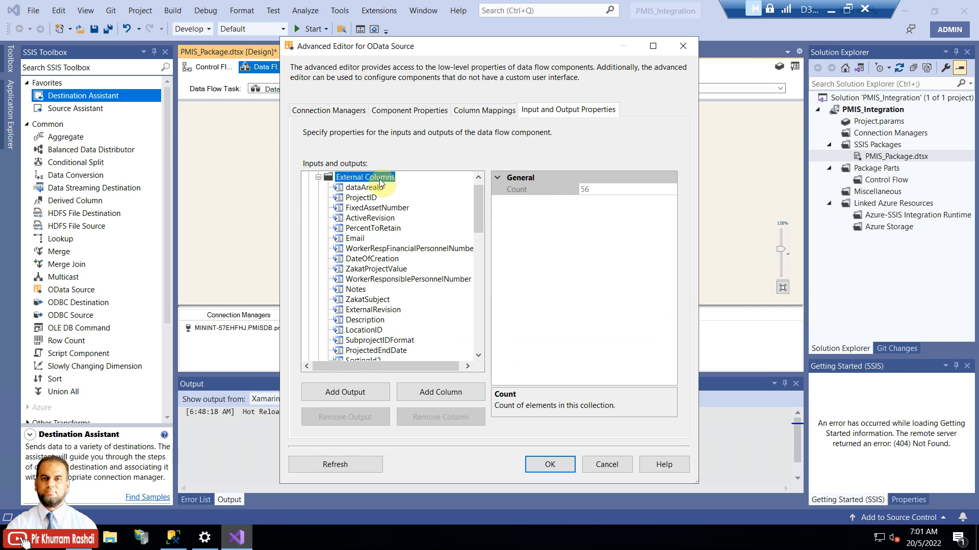
left_click(318, 177)
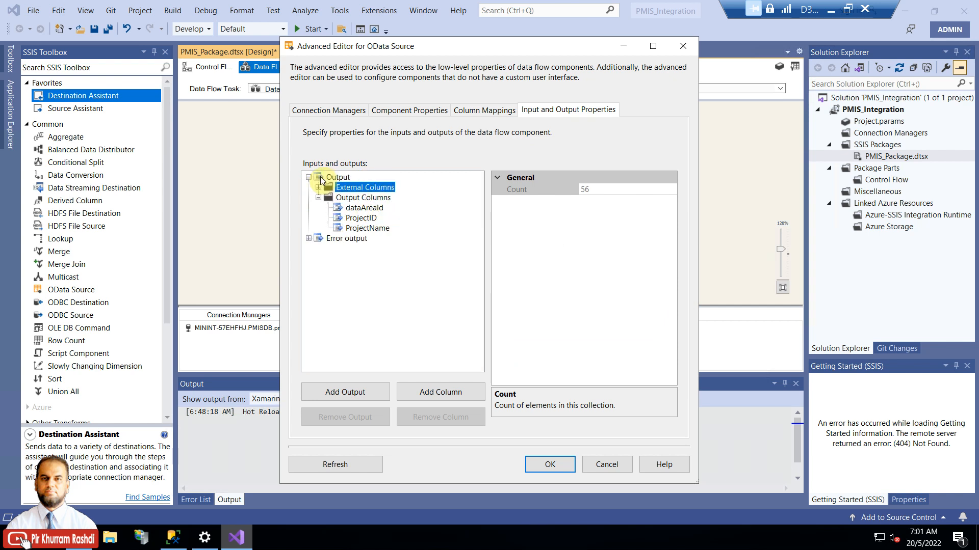
left_click(360, 198)
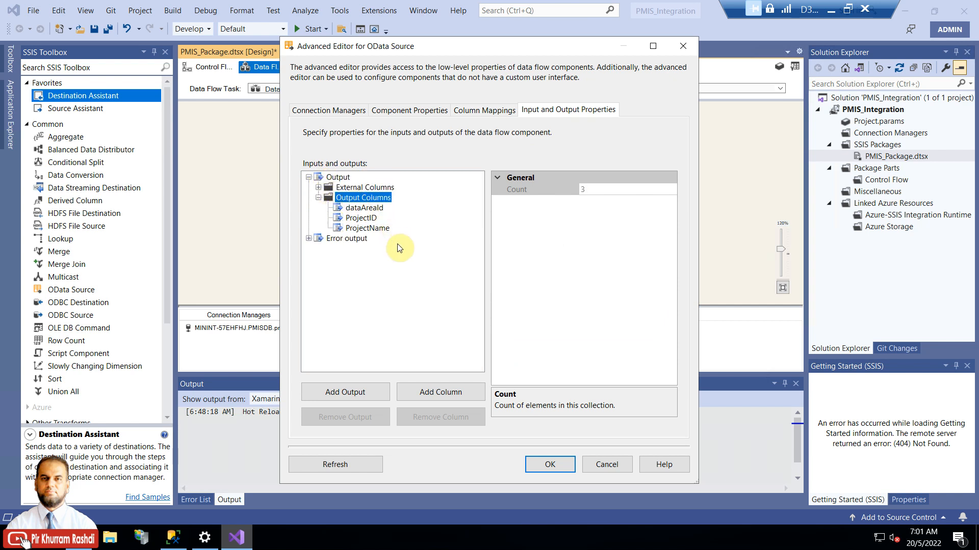
left_click(364, 208)
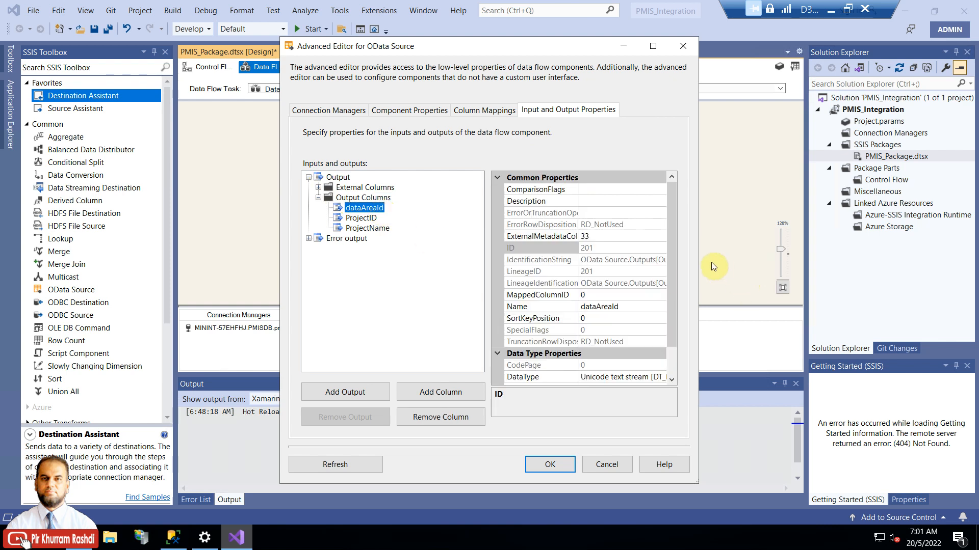
left_click_drag(702, 256, 843, 255)
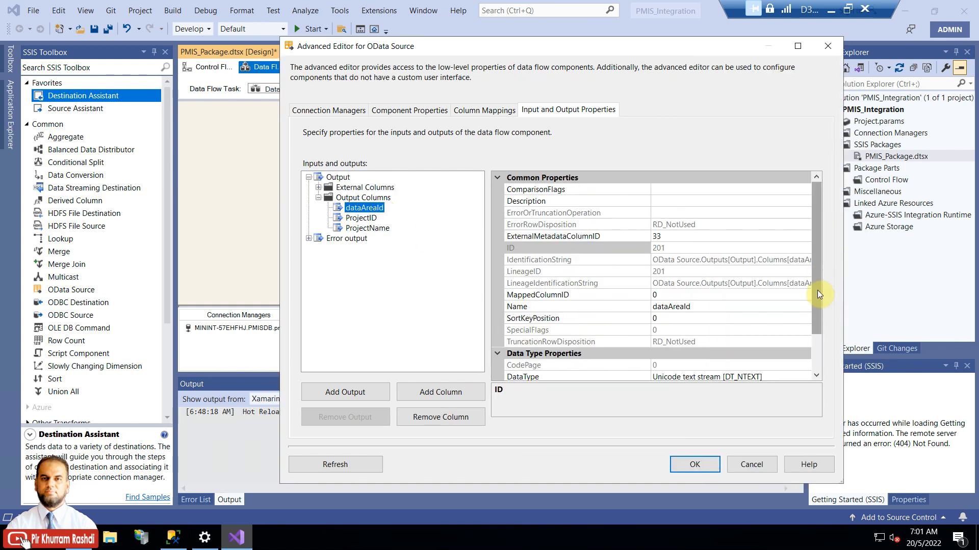
left_click_drag(818, 295, 818, 322)
left_click(626, 333)
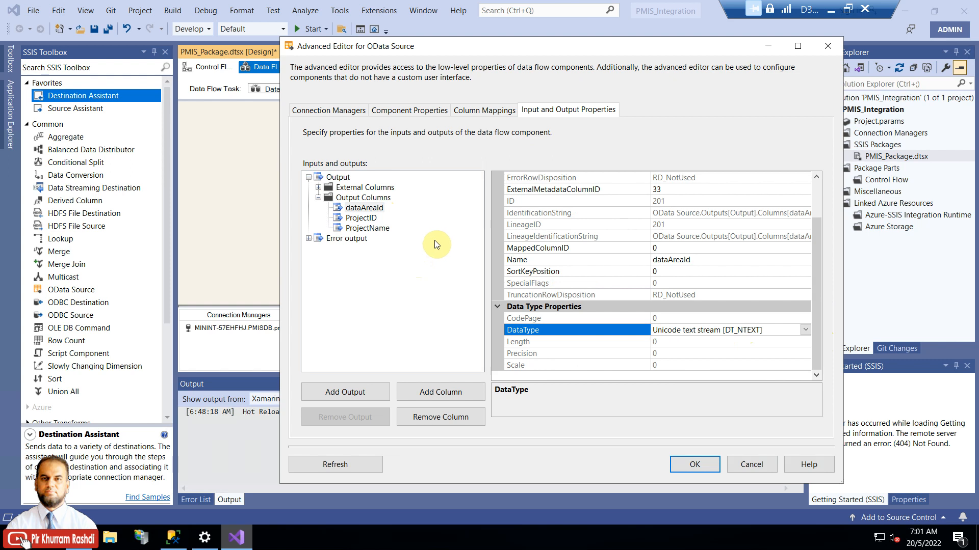
Step: Compare the external dataAreaId column's properties, then cancel the editor without changes
left_click(318, 188)
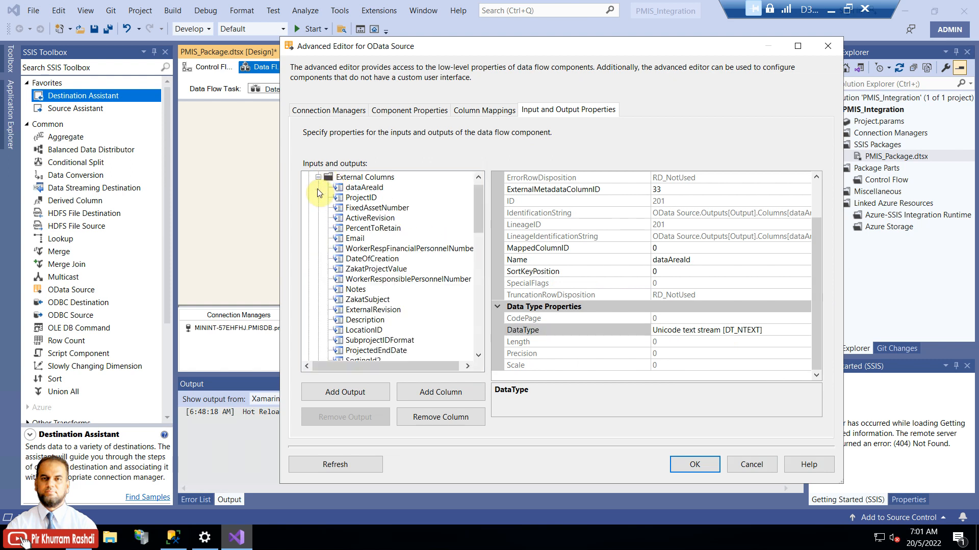
left_click(351, 188)
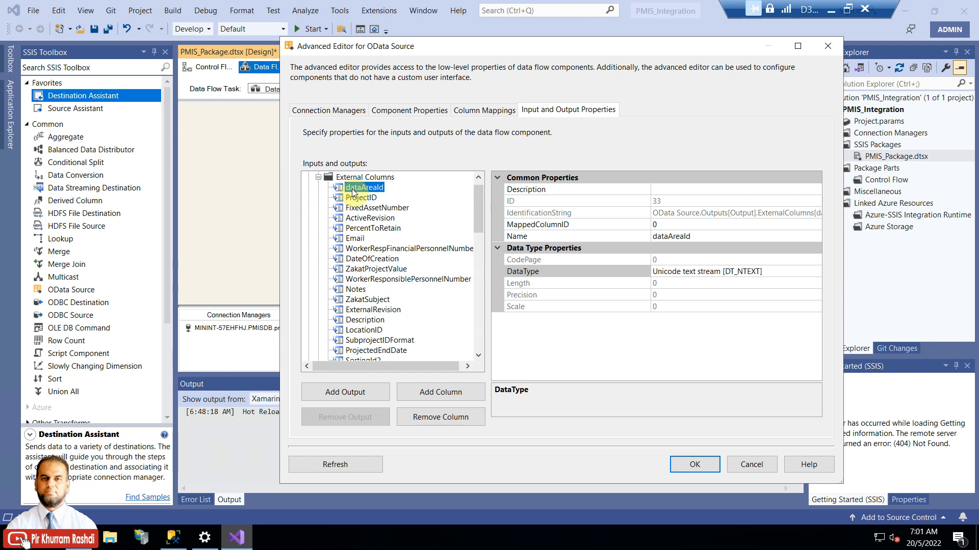
left_click(317, 177)
left_click(357, 208)
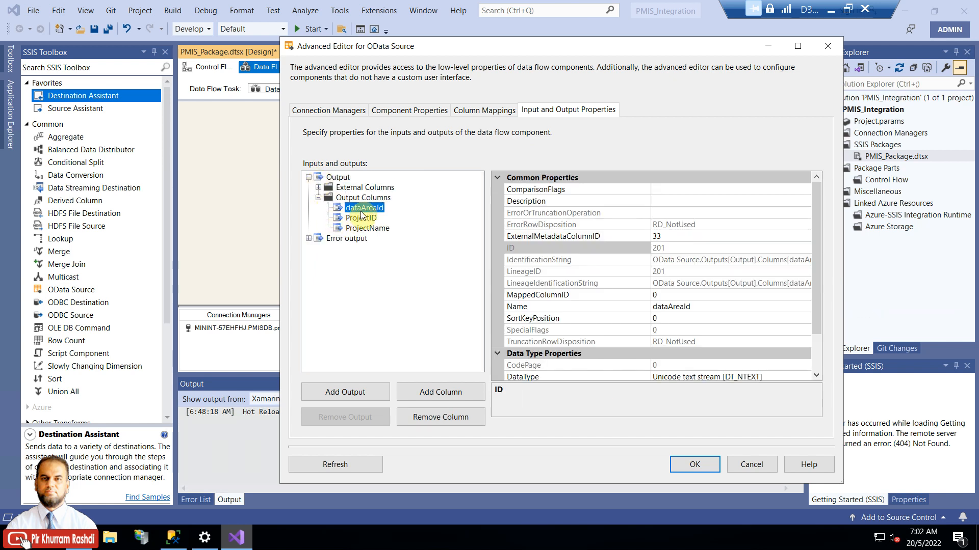
left_click_drag(813, 262, 815, 308)
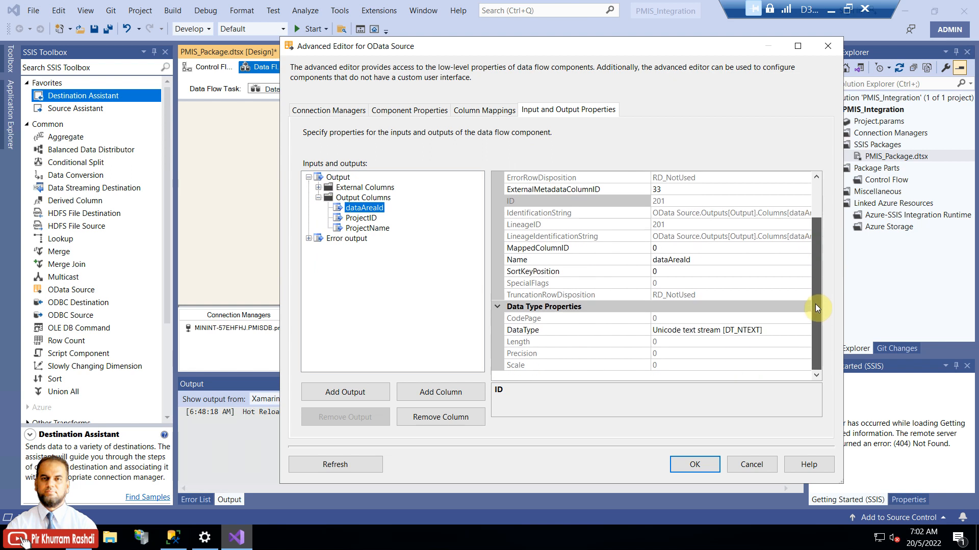
left_click(759, 465)
right_click(517, 244)
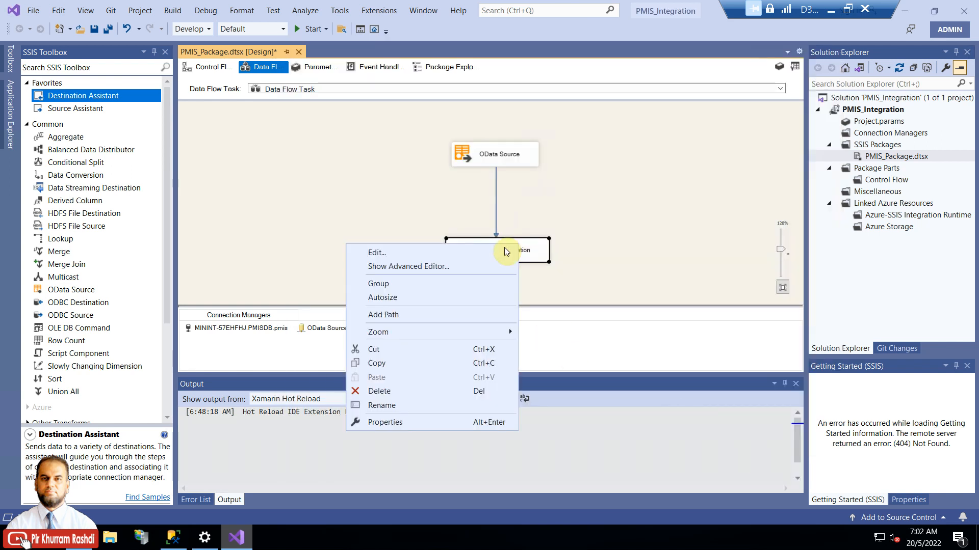
left_click(477, 266)
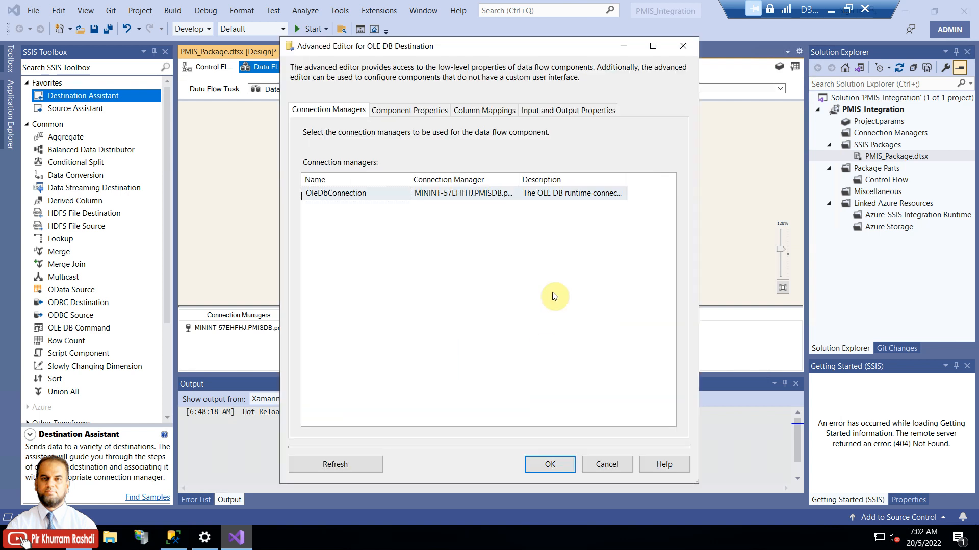
left_click(552, 110)
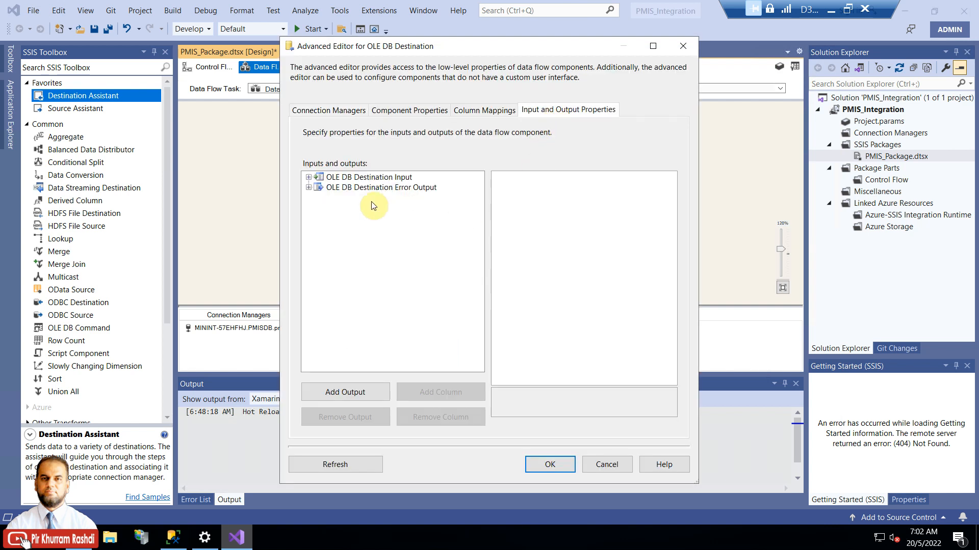
left_click(308, 178)
left_click(318, 198)
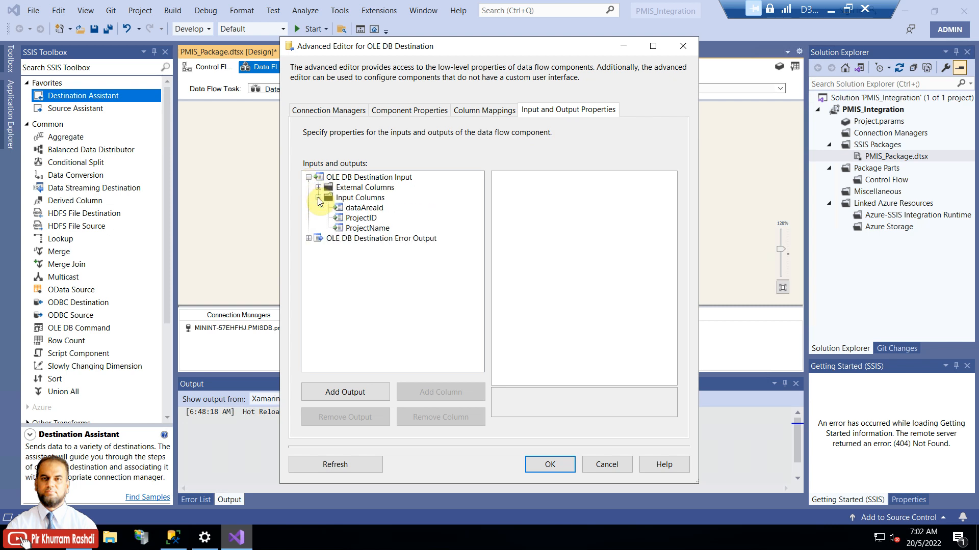
left_click(318, 188)
left_click(355, 198)
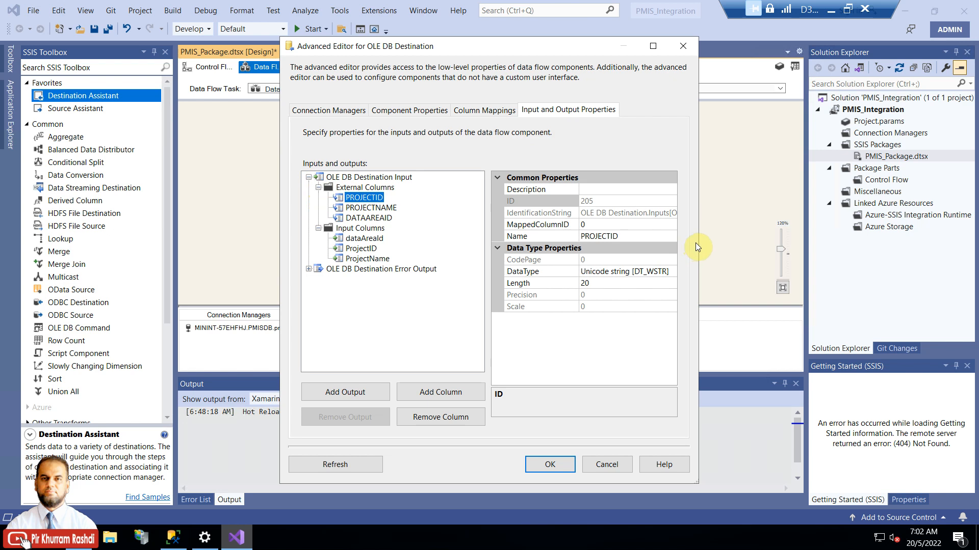
left_click_drag(697, 244, 712, 264)
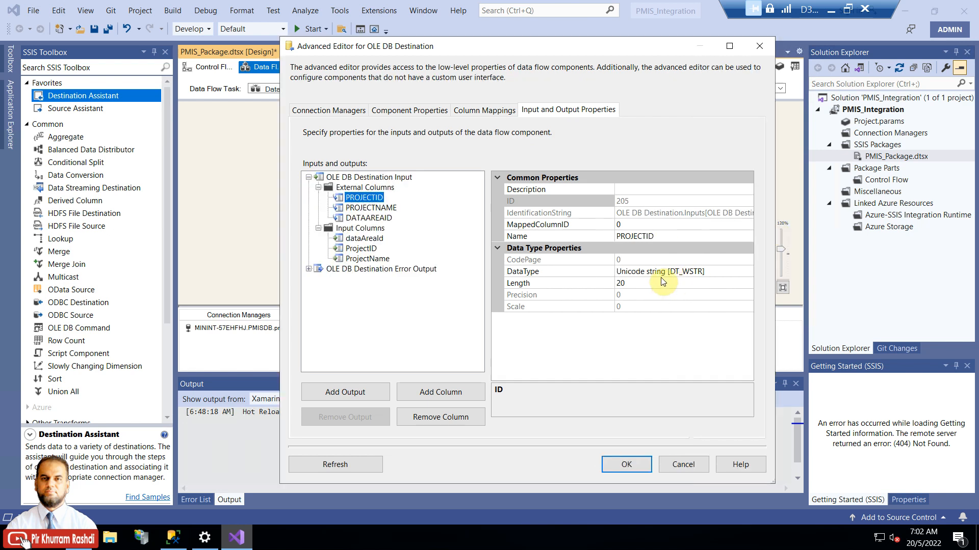
left_click(696, 275)
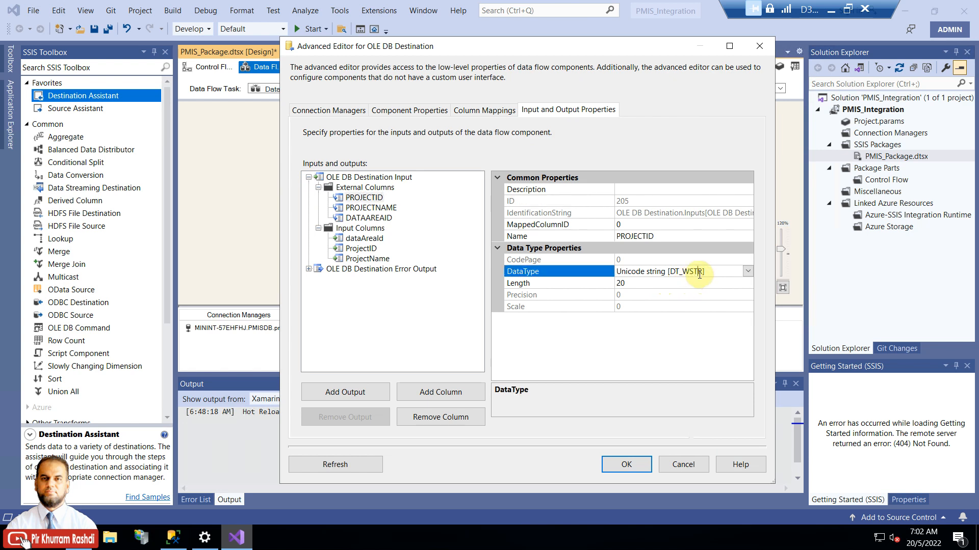
left_click(623, 283)
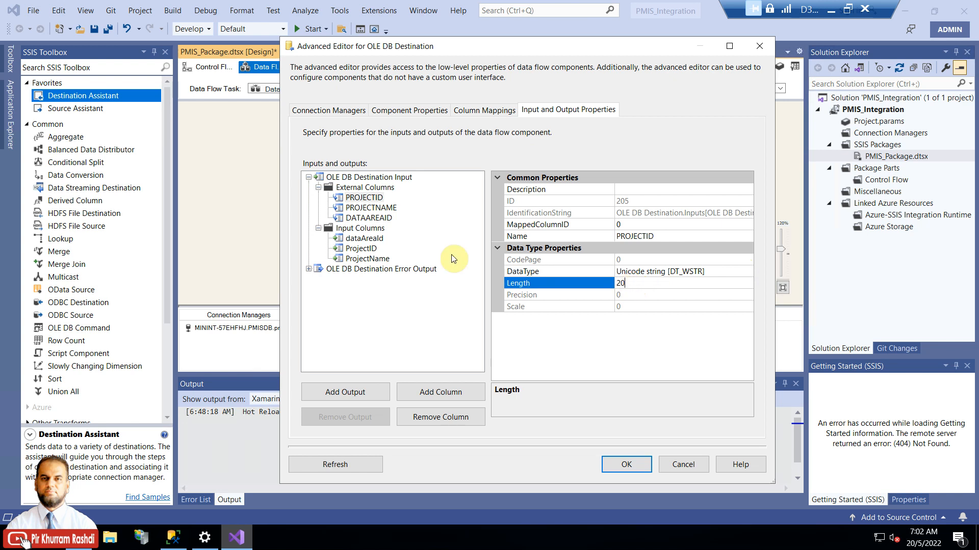
left_click(387, 210)
left_click(375, 219)
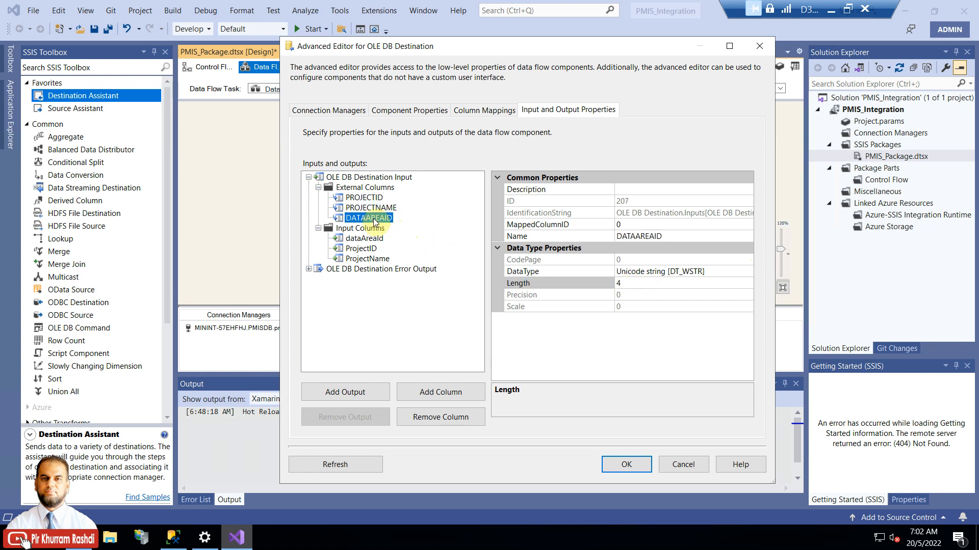
left_click(686, 271)
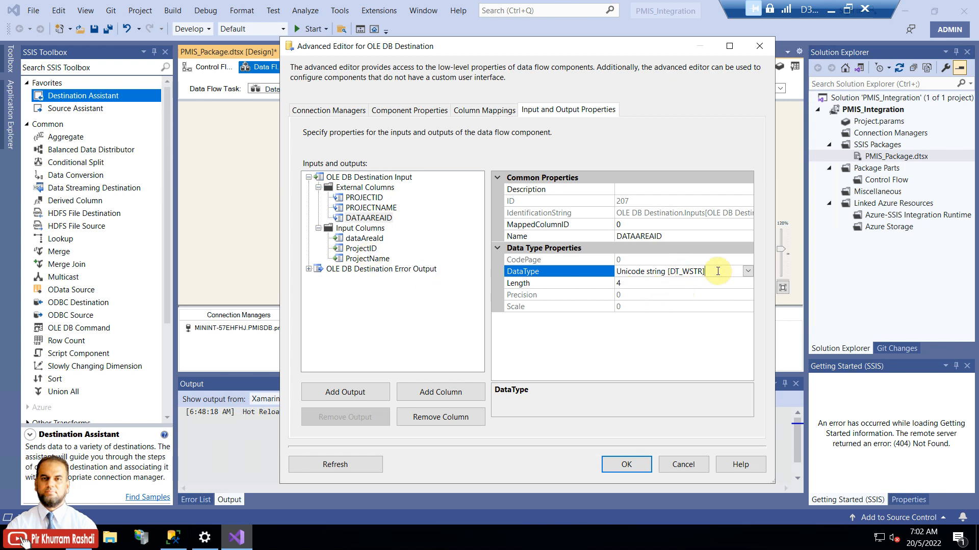
left_click(380, 240)
left_click(665, 212)
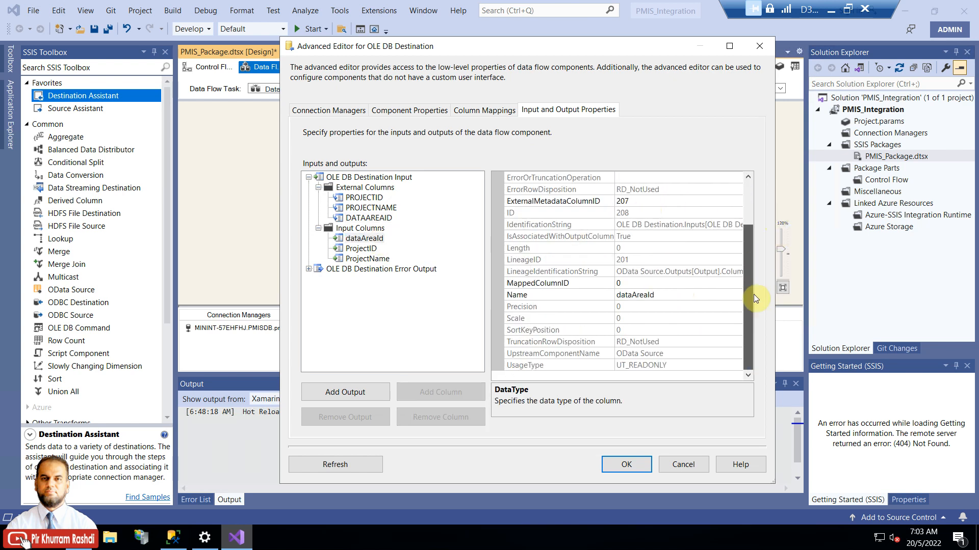
left_click(683, 464)
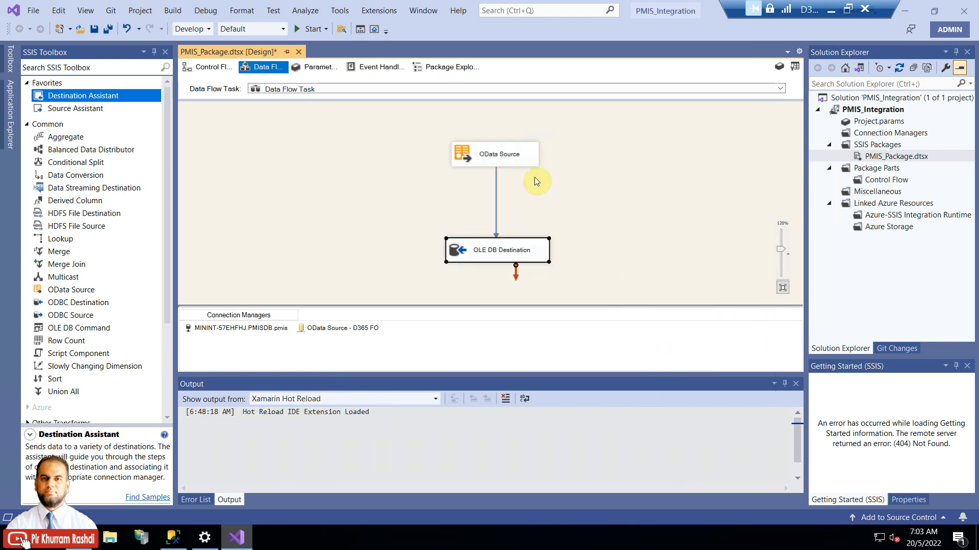
Step: Open the OData Source's Advanced Editor from its context menu
right_click(521, 160)
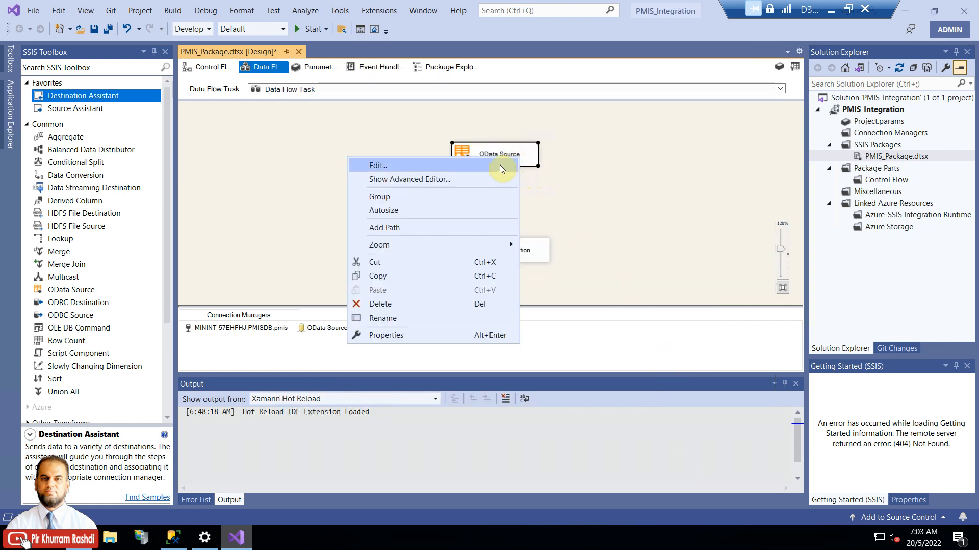
left_click(490, 179)
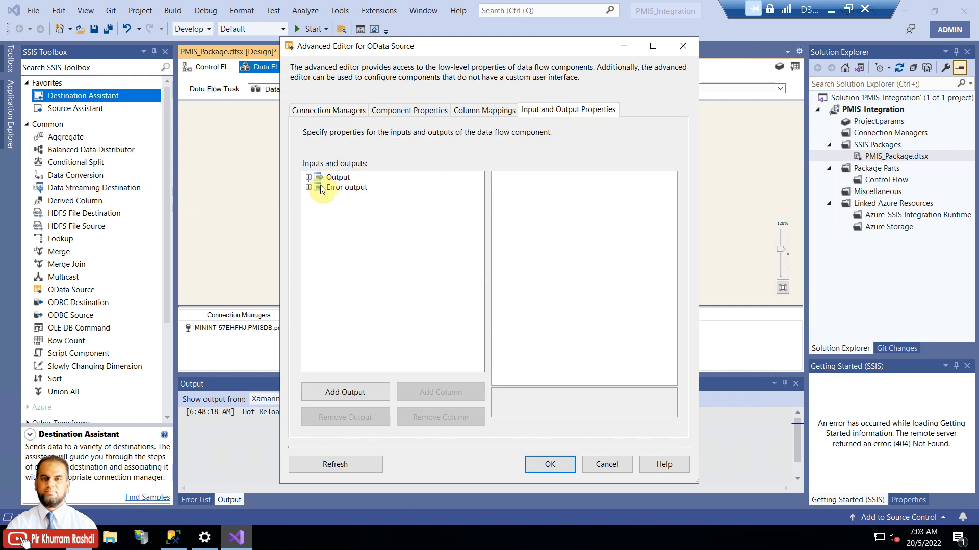
Step: Read dbo.Project's column lengths in SSMS (PROJECTID 20, PROJECTNAME 60, DATAAREAID 4), then return to Visual Studio
left_click(173, 537)
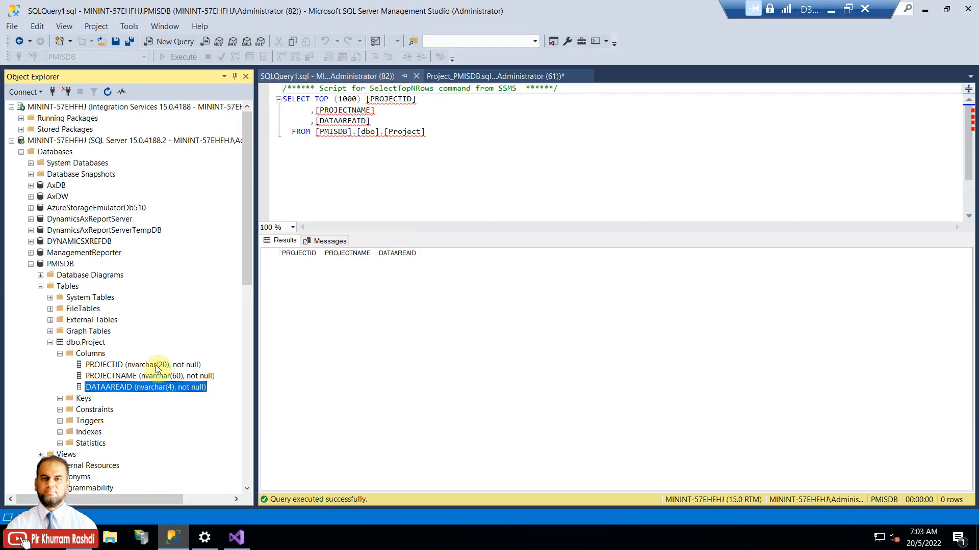
left_click(150, 365)
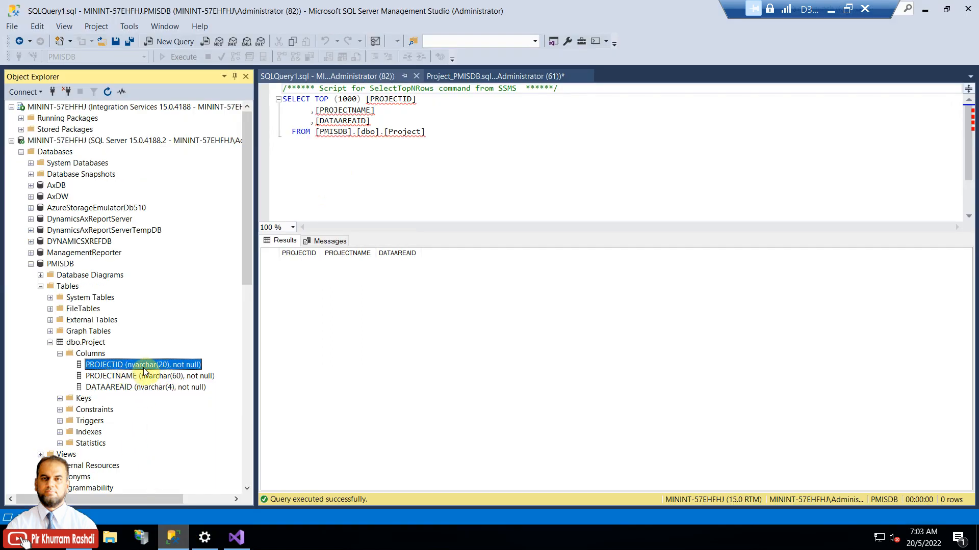
left_click(155, 377)
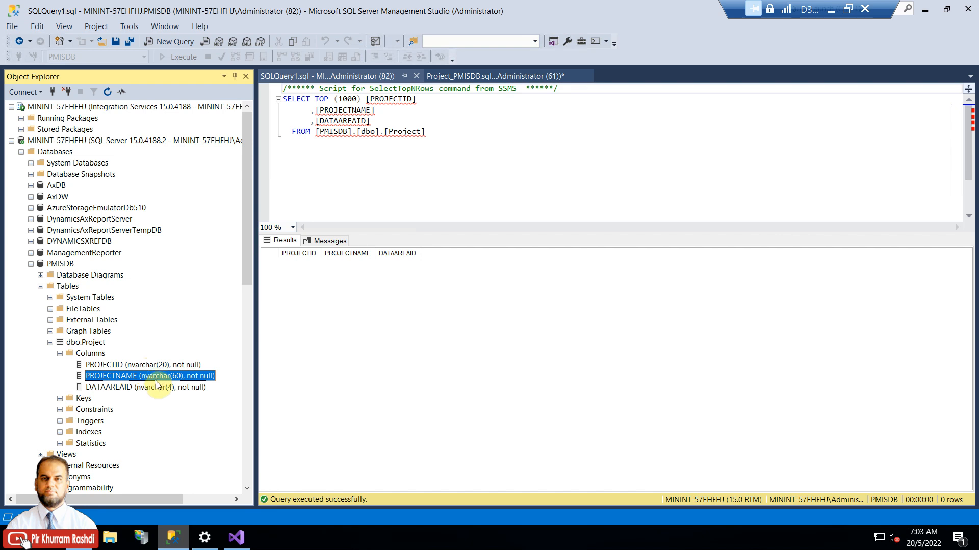
left_click(153, 388)
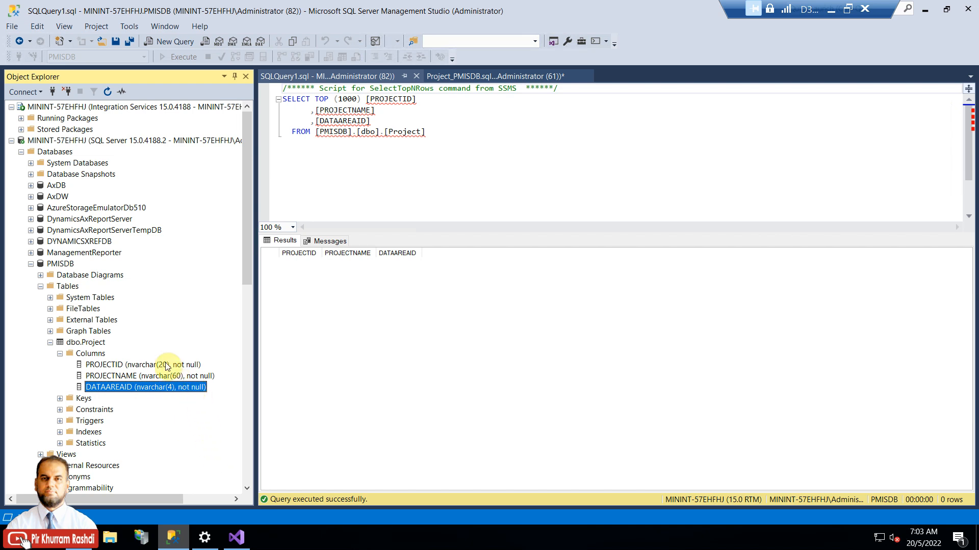
left_click(236, 538)
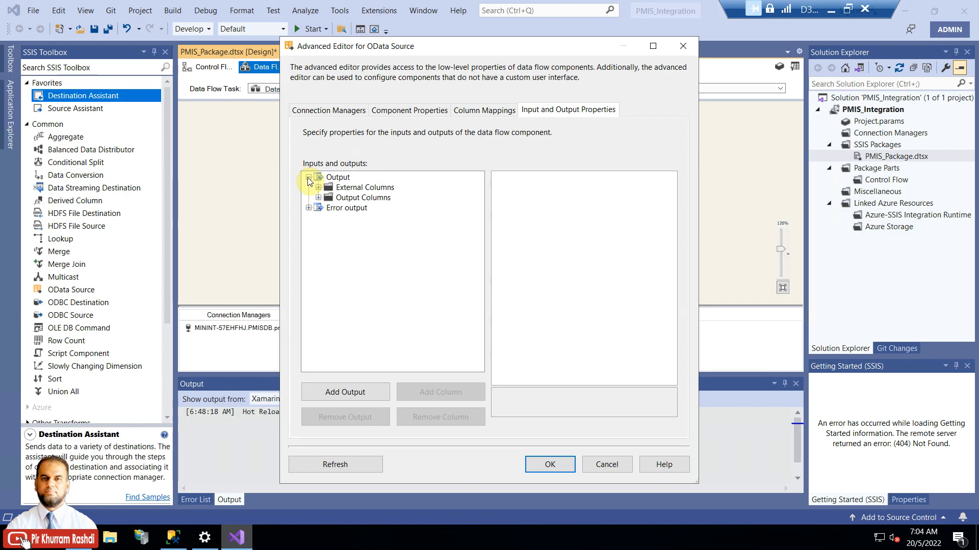
Step: Change the dataAreaId output column's data type to Unicode string [DT_WSTR]
left_click(318, 188)
left_click(318, 187)
left_click(327, 187)
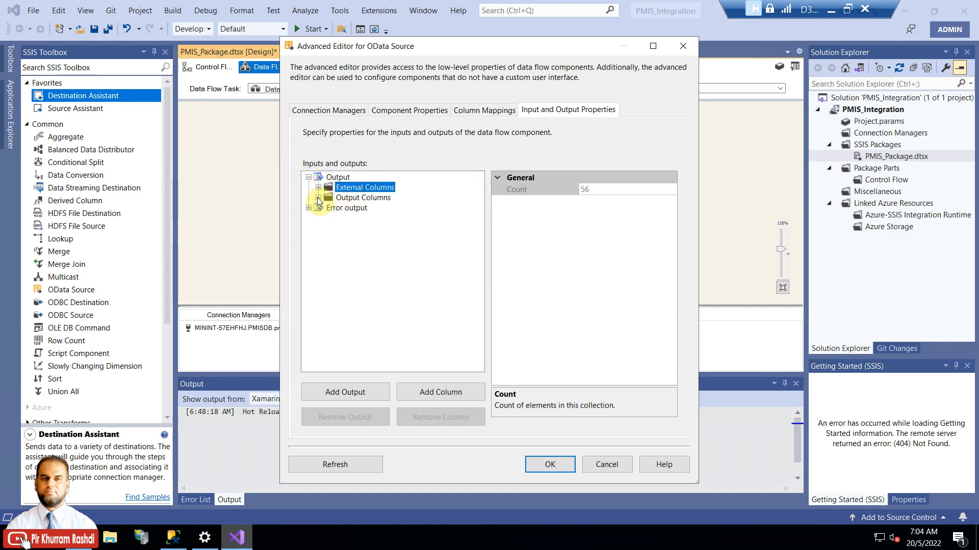
left_click(318, 198)
left_click(364, 208)
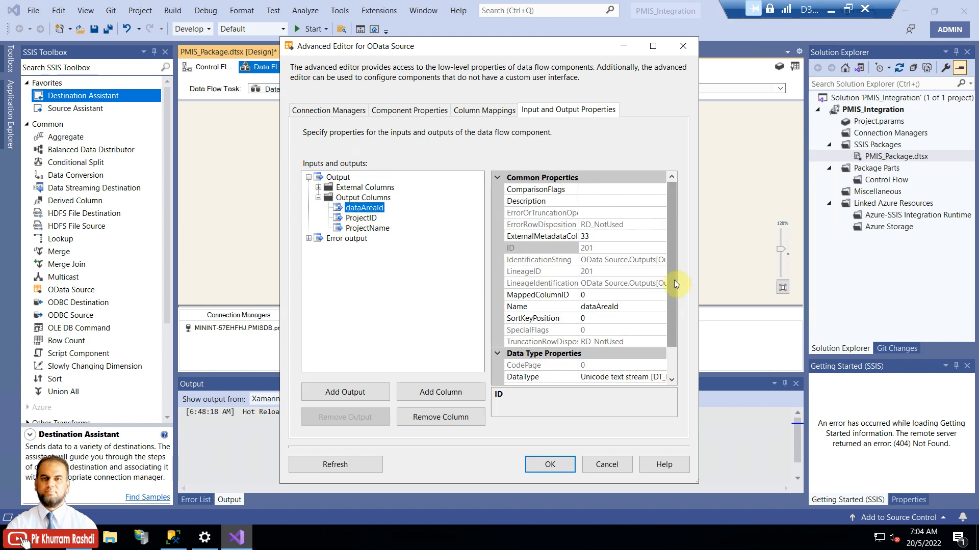
left_click_drag(698, 257, 809, 251)
left_click_drag(713, 261, 707, 308)
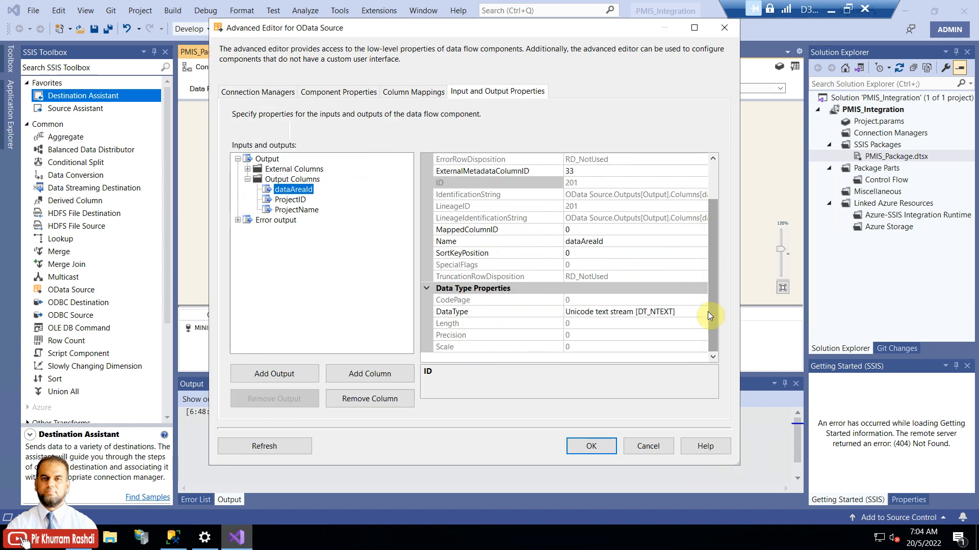
left_click(701, 313)
left_click(702, 312)
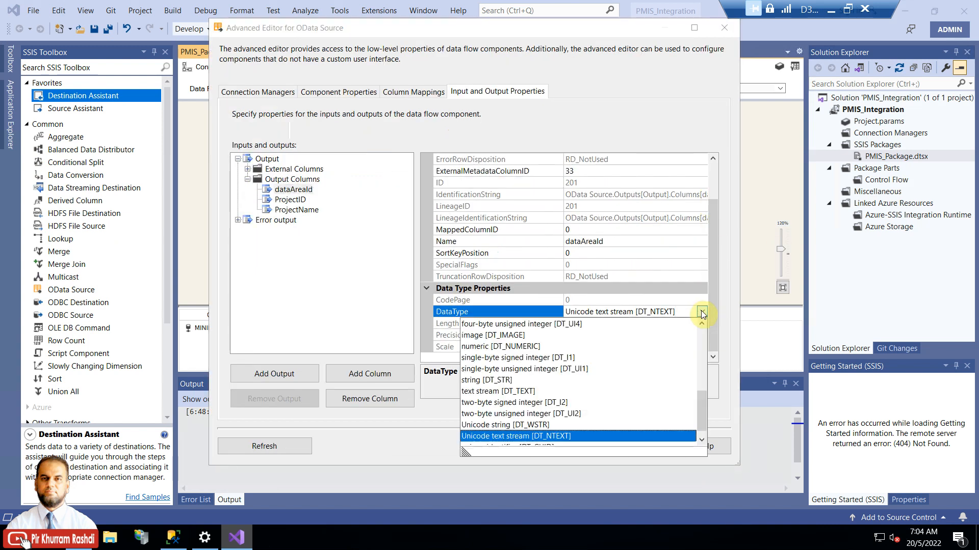
left_click_drag(703, 403, 703, 415)
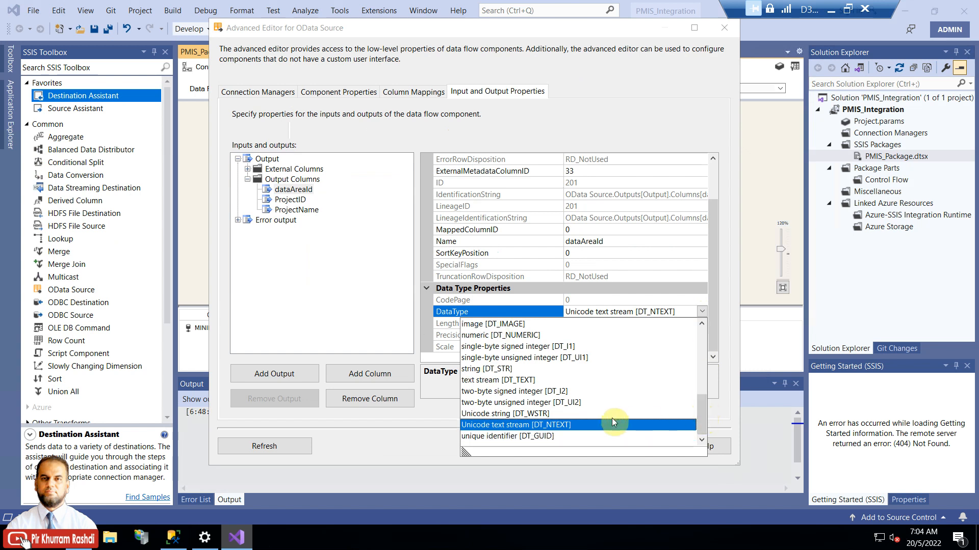
left_click(504, 415)
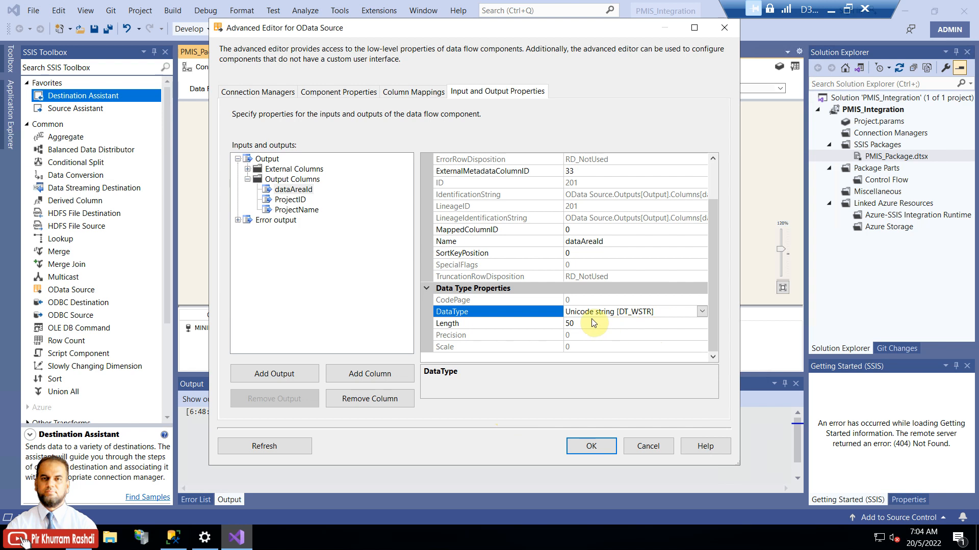
Step: Cross-check the column size in SSMS and set dataAreaId's length to 4
left_click(182, 543)
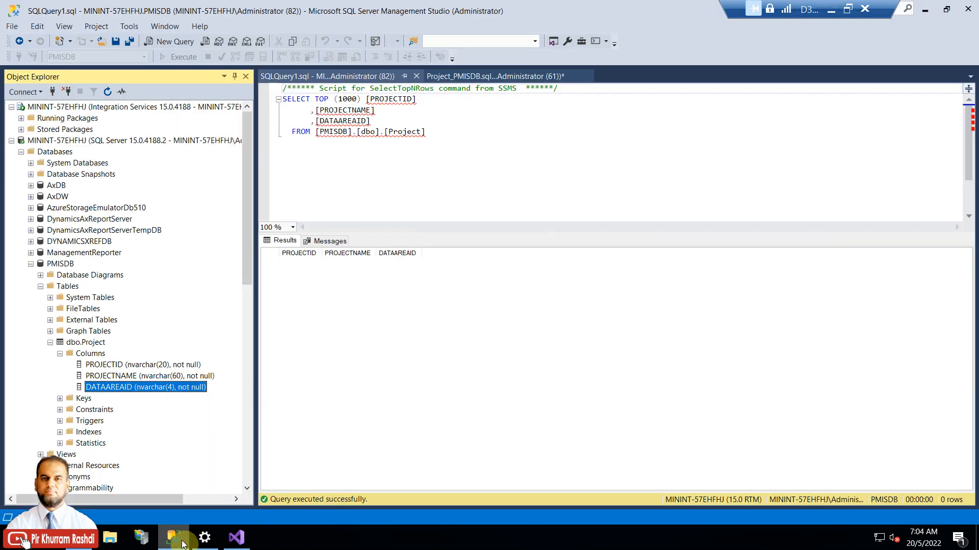
key("alt+Tab")
left_click(598, 323)
key("BackSpace")
key("BackSpace")
type("4")
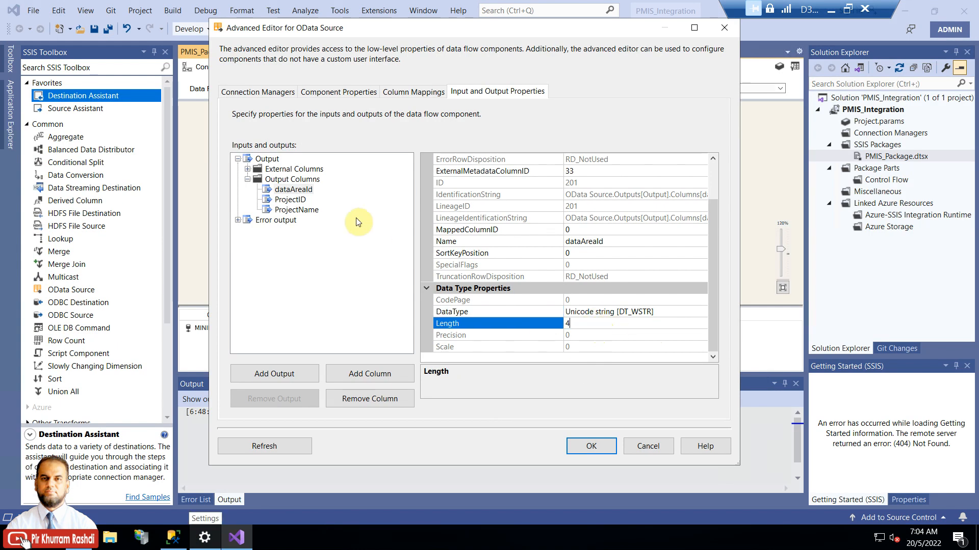
Step: Make the ProjectID output column a Unicode string [DT_WSTR] of length 20
left_click(301, 202)
left_click(207, 539)
left_click(176, 540)
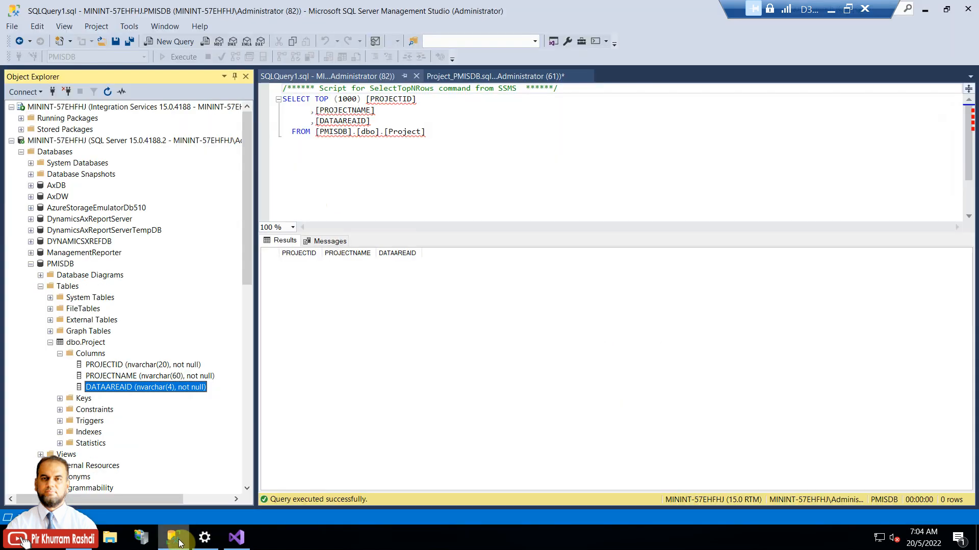
left_click(176, 540)
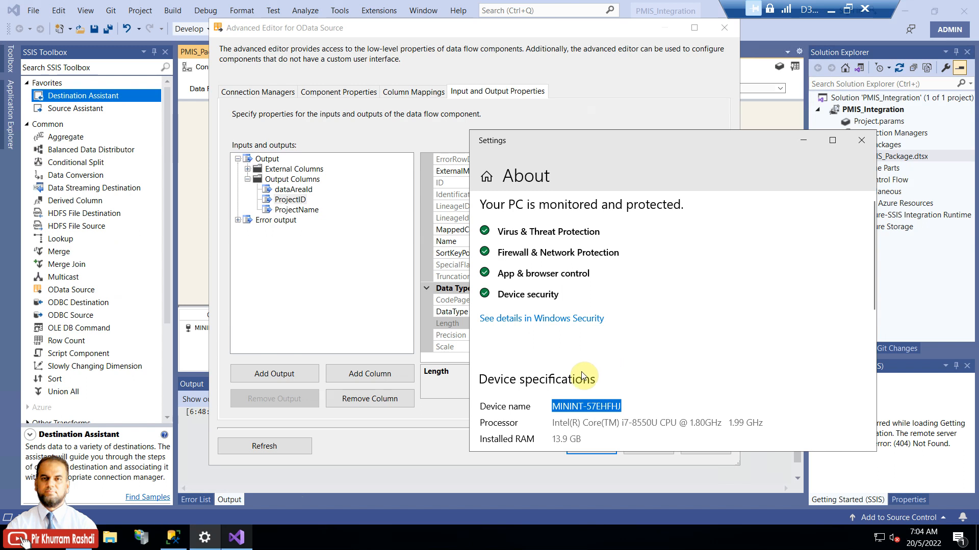
left_click(871, 146)
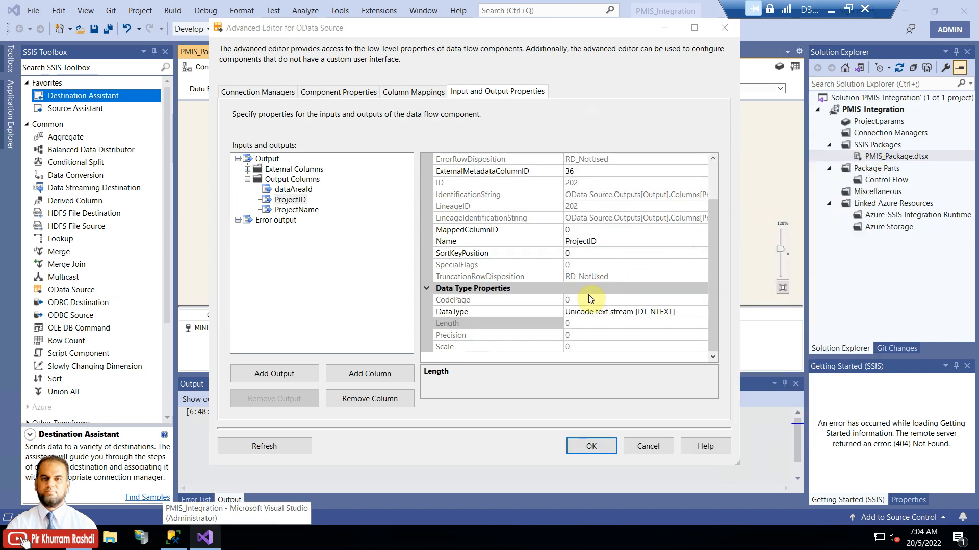
left_click(592, 321)
left_click(694, 312)
left_click(702, 312)
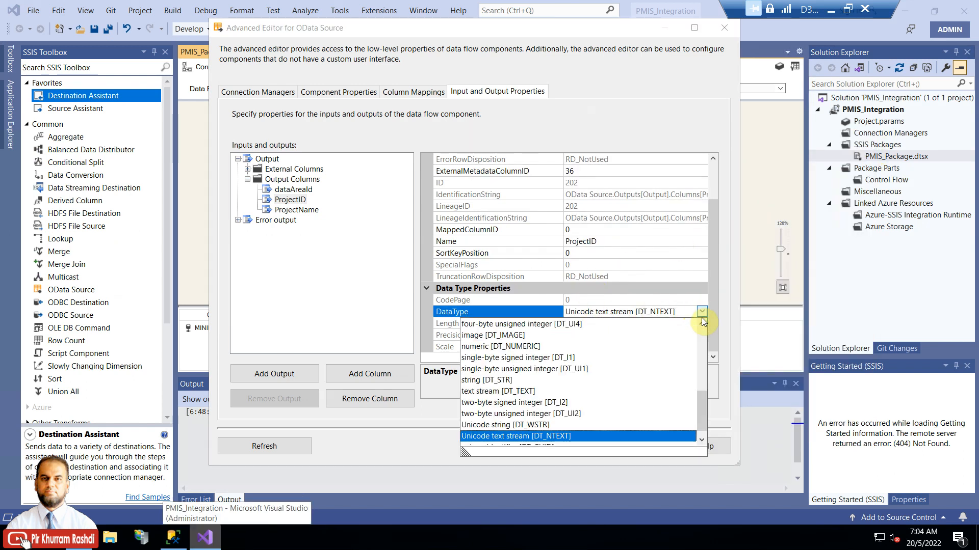
scroll(701, 402, "down", 1)
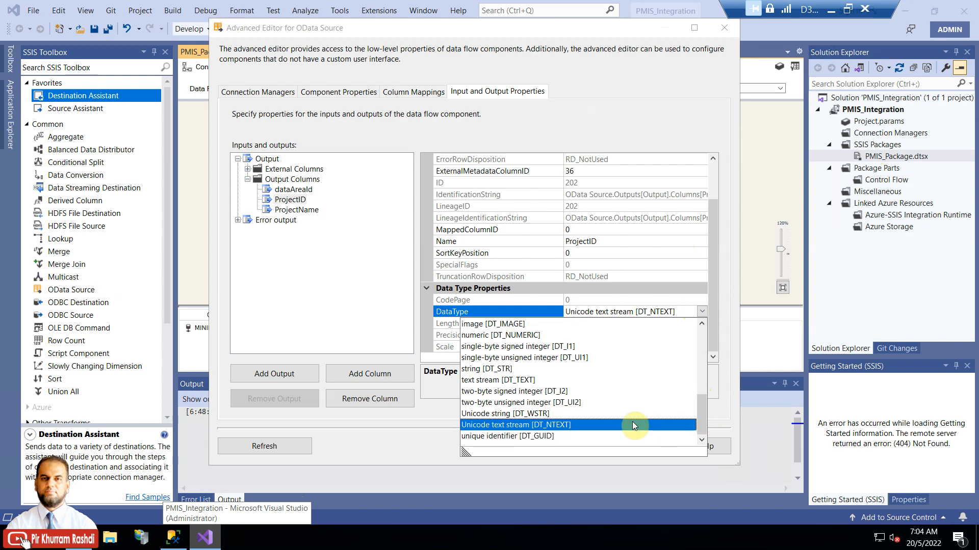
left_click(598, 413)
left_click(601, 325)
type("20")
left_click(518, 311)
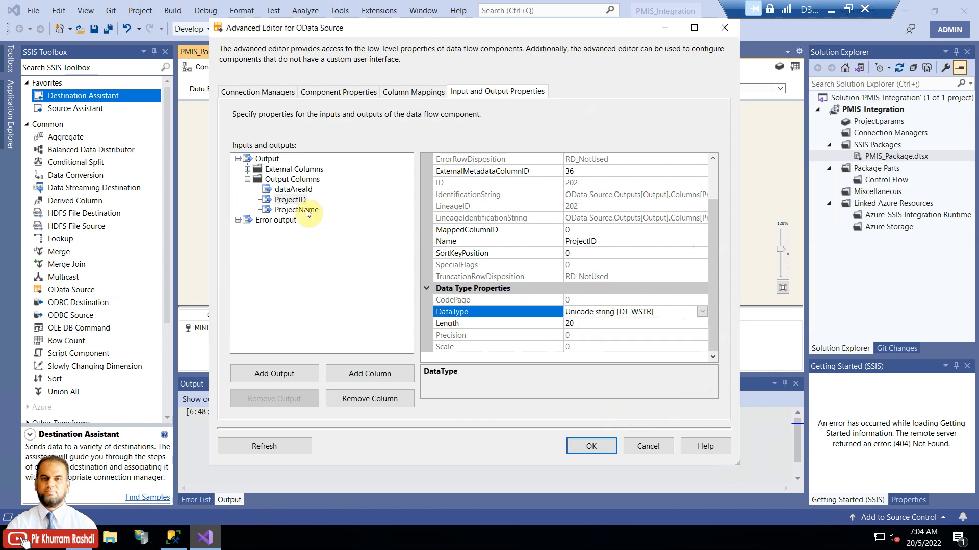
Step: Make the ProjectName output column a Unicode string [DT_WSTR] of length 60
left_click(301, 210)
left_click(672, 311)
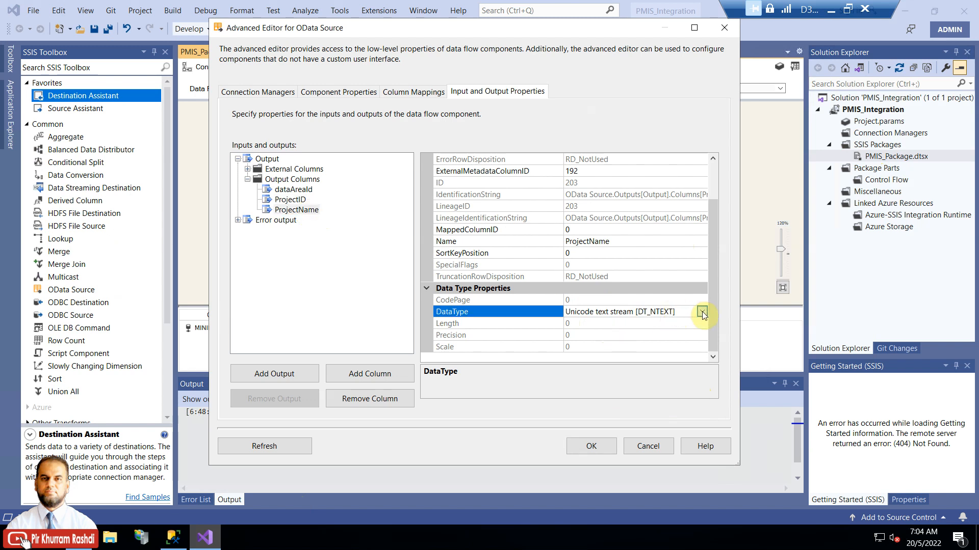
left_click(702, 311)
scroll(705, 402, "down", 1)
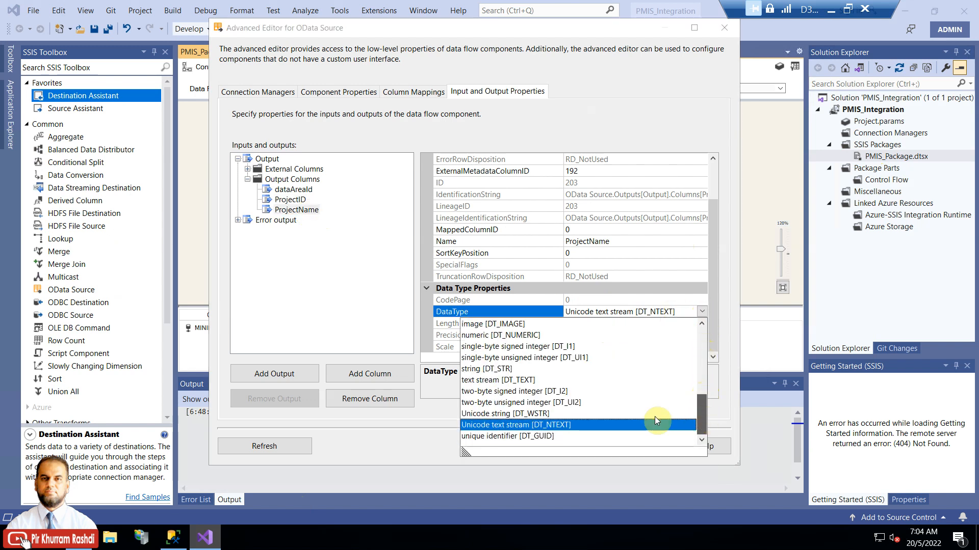
left_click(569, 414)
left_click(617, 324)
key("BackSpace")
key("BackSpace")
type("60")
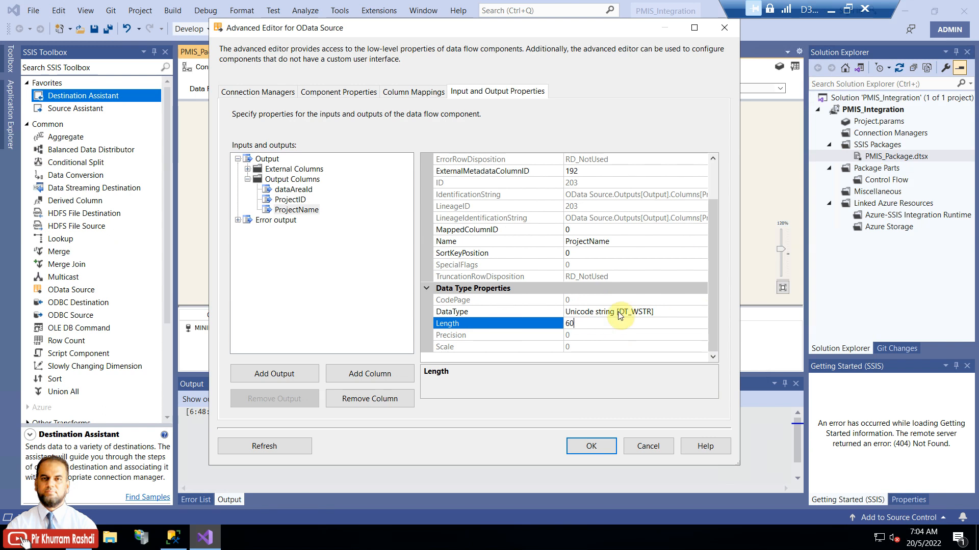
left_click(532, 316)
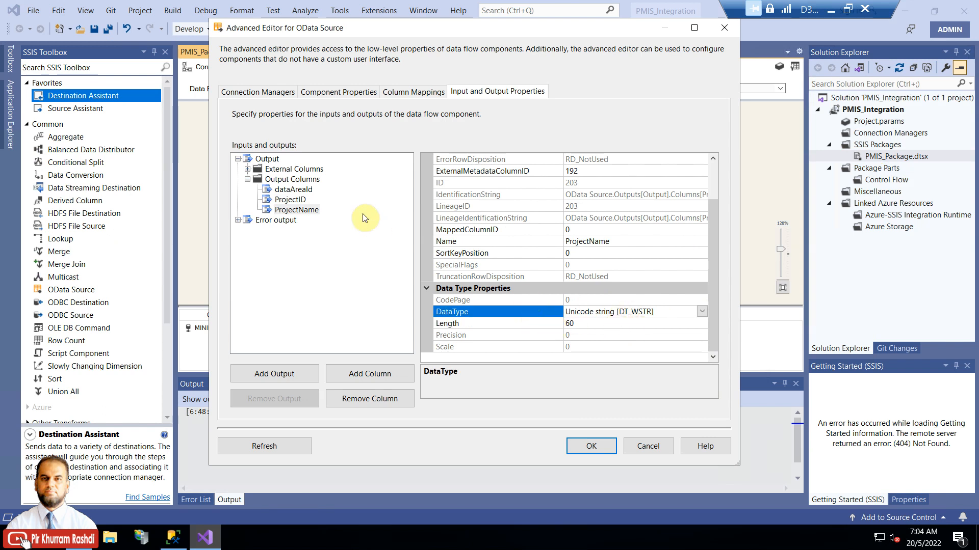
Step: Recheck the ProjectID and dataAreaId settings and apply the column changes
left_click(299, 201)
left_click(295, 190)
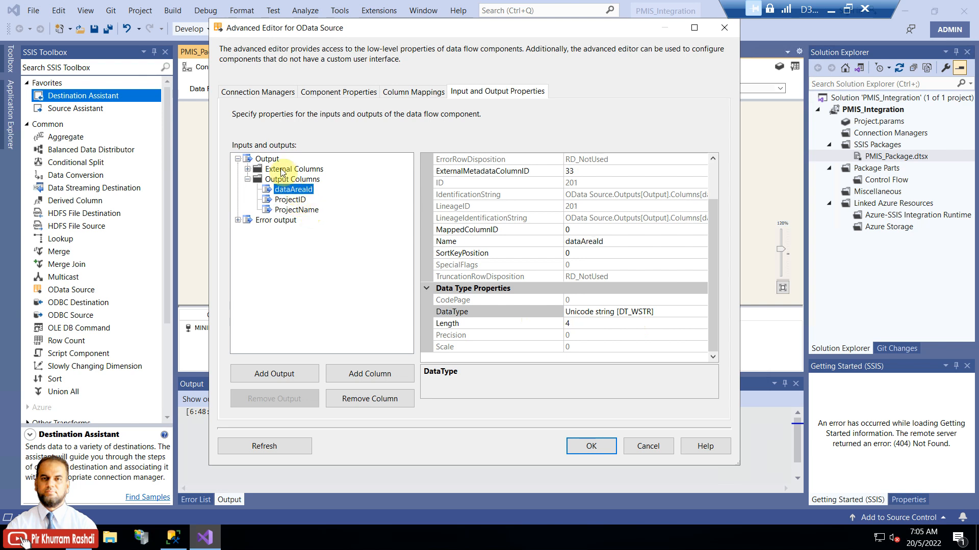
left_click(248, 169)
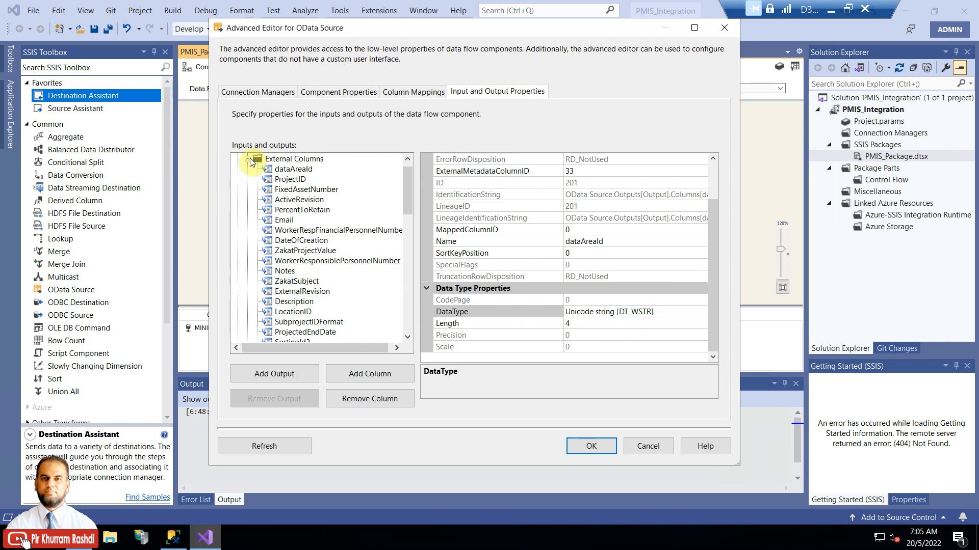
left_click(248, 159)
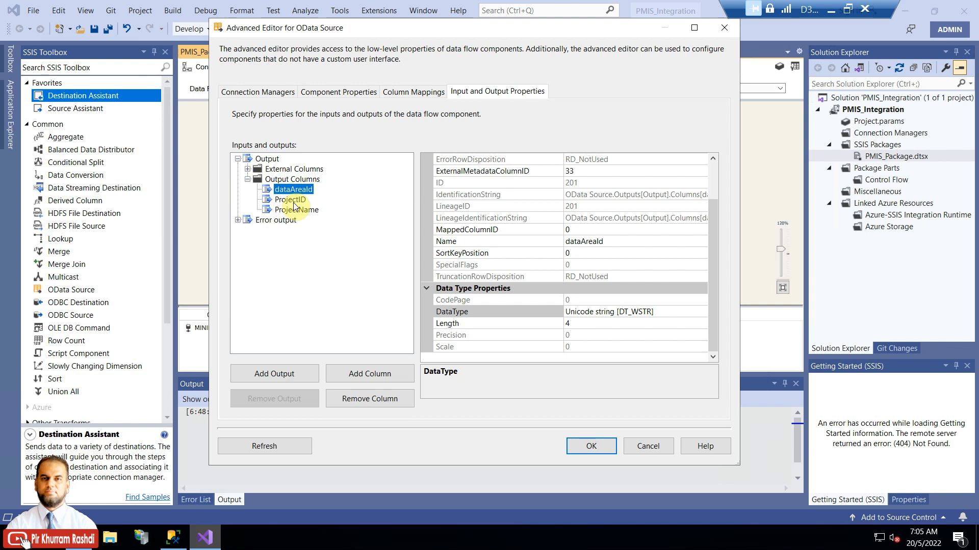
left_click(587, 442)
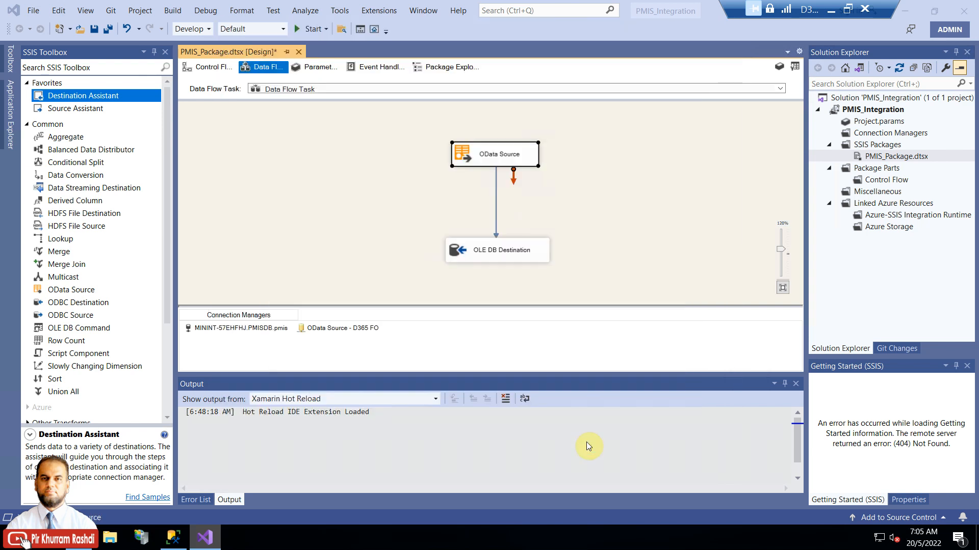
right_click(502, 160)
left_click(454, 180)
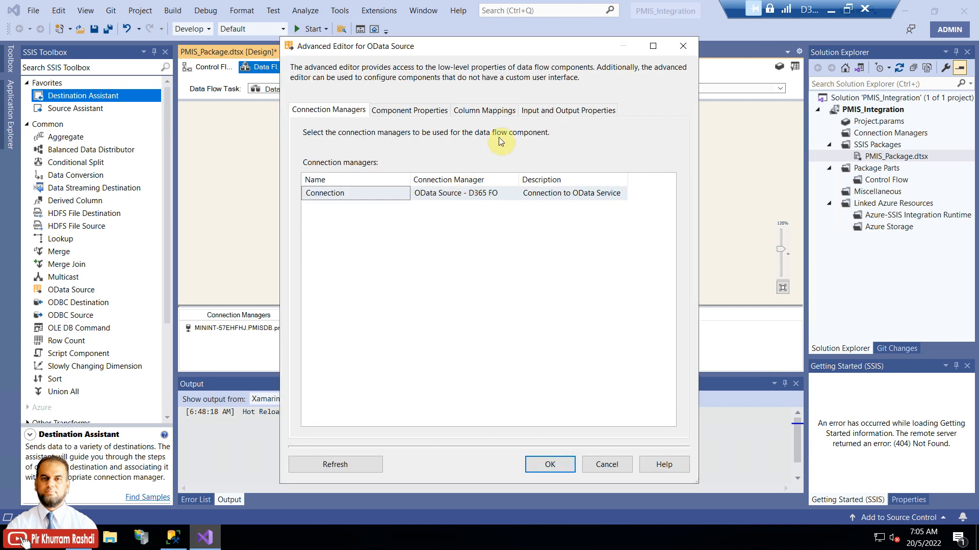
left_click(559, 113)
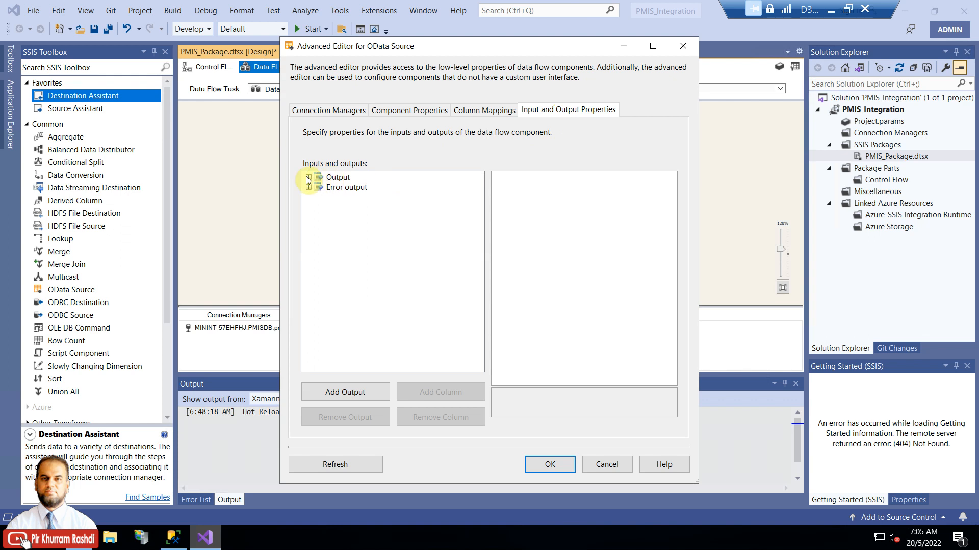
left_click(308, 178)
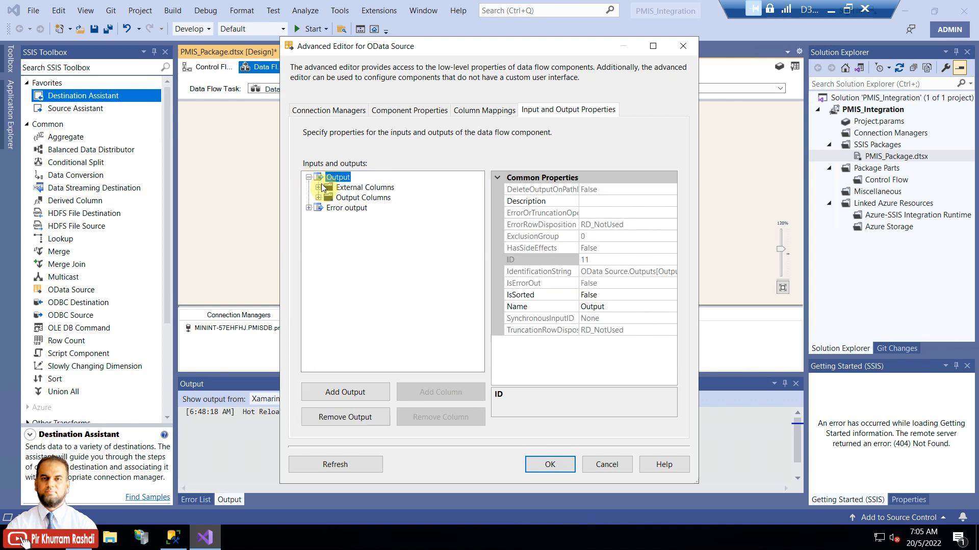
left_click(318, 198)
left_click(341, 208)
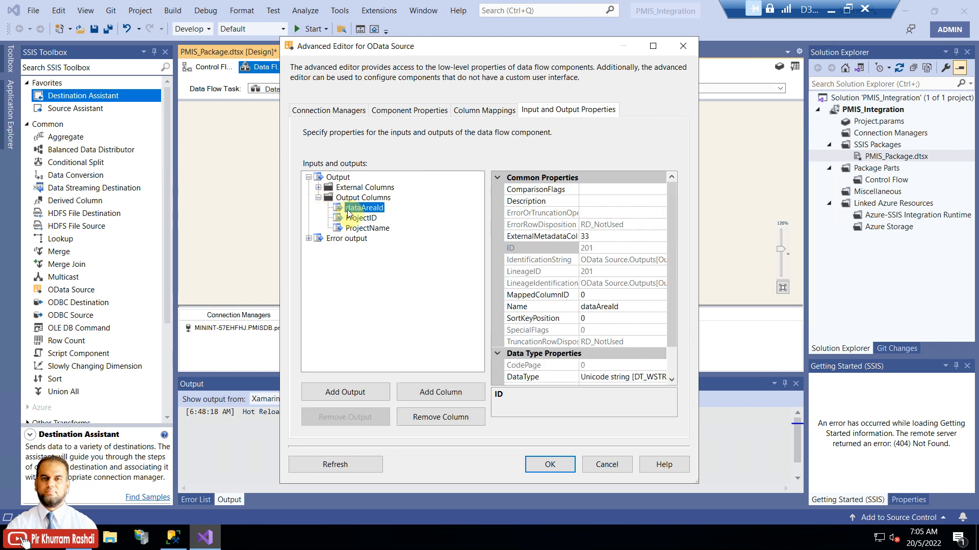
scroll(670, 267, "down", 1)
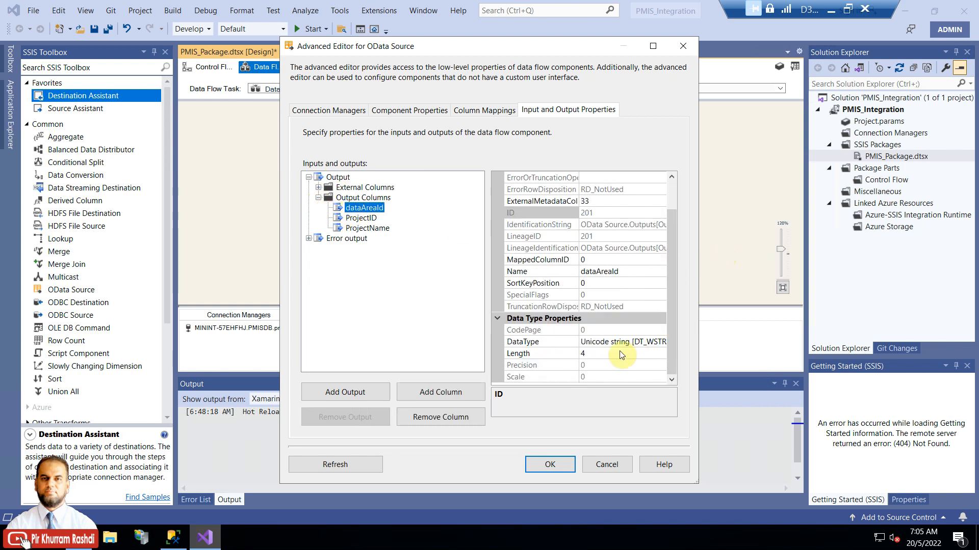
left_click(340, 187)
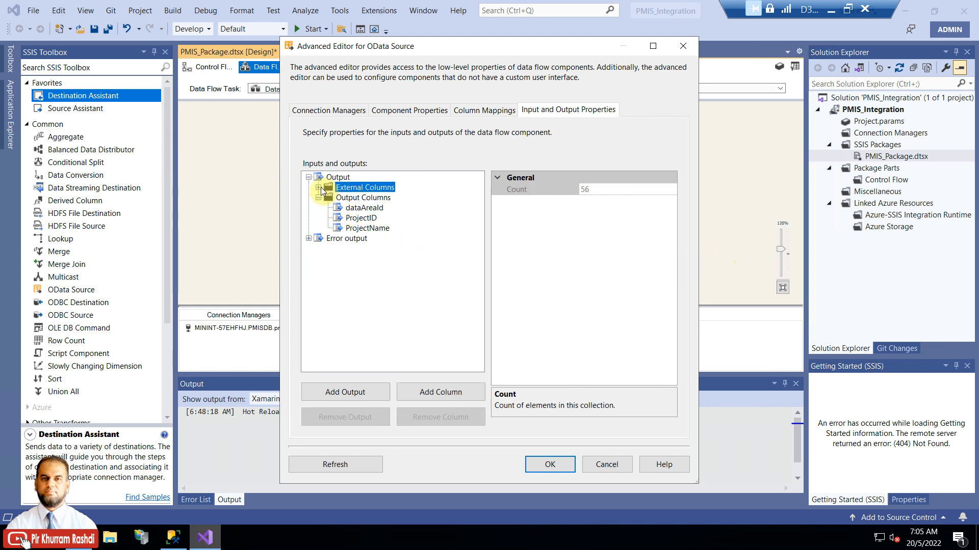
left_click(318, 187)
left_click(366, 188)
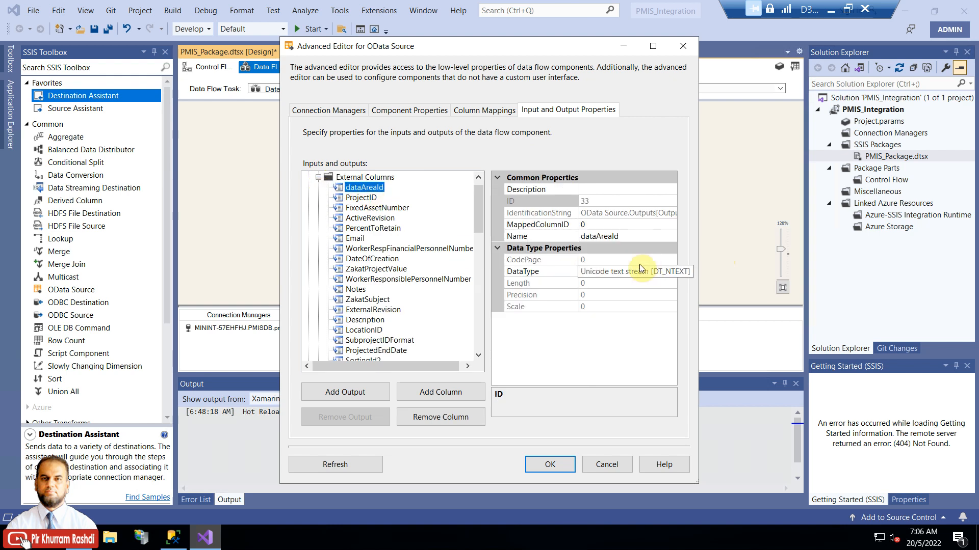
left_click(614, 475)
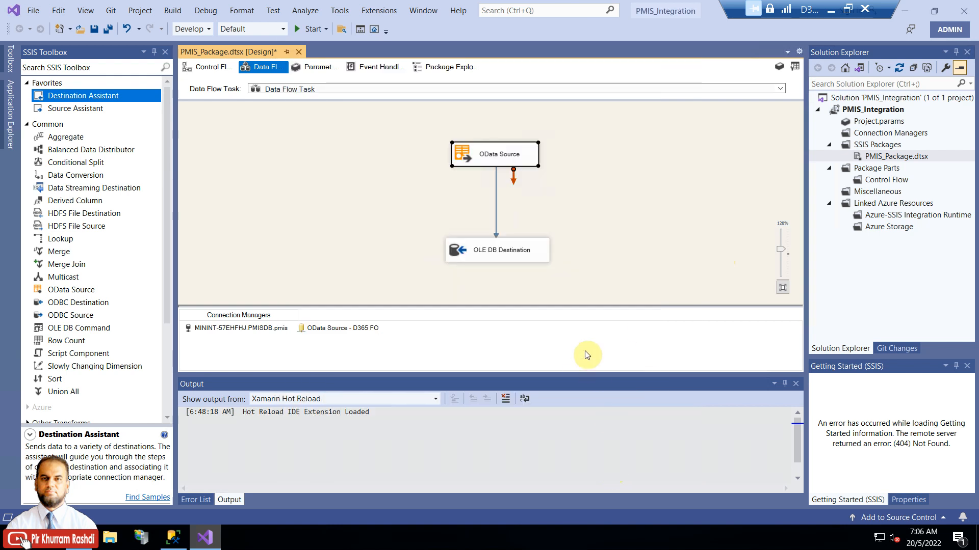
Step: In the OLE DB Destination's Advanced Editor, inspect the PROJECTID external column's properties
right_click(528, 255)
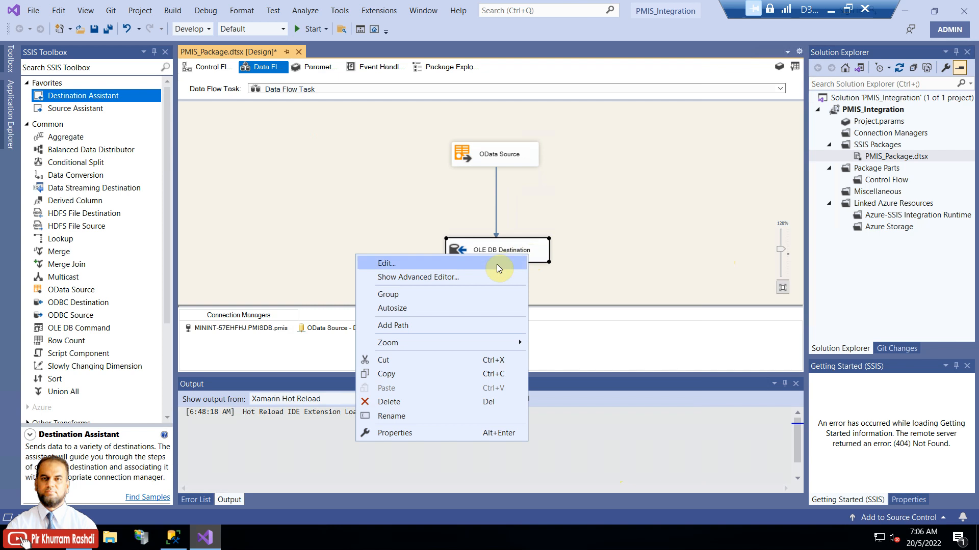
left_click(488, 278)
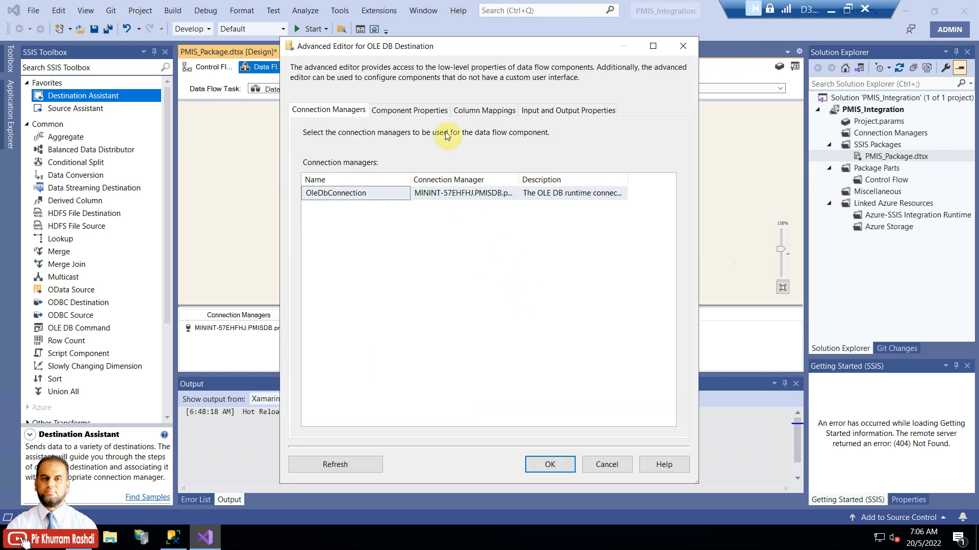
left_click(570, 112)
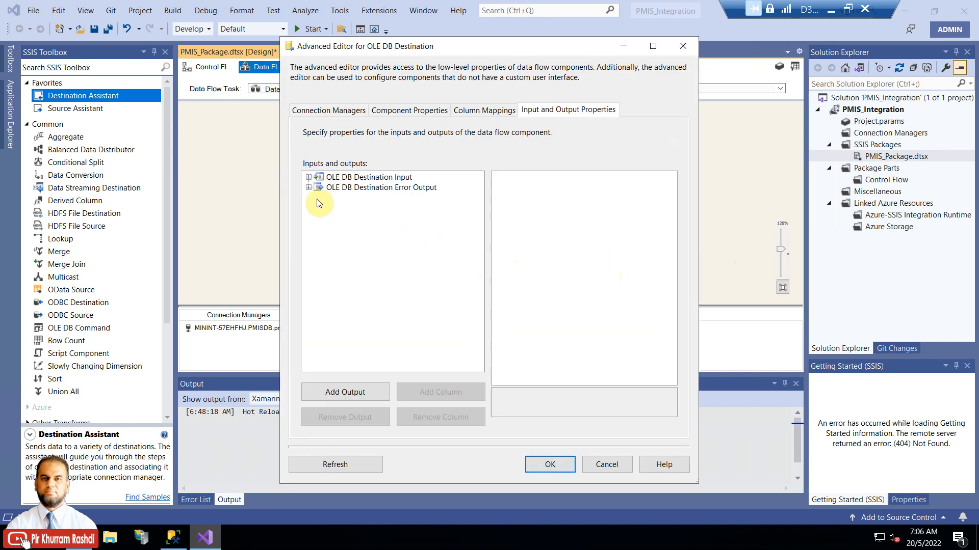
left_click(307, 178)
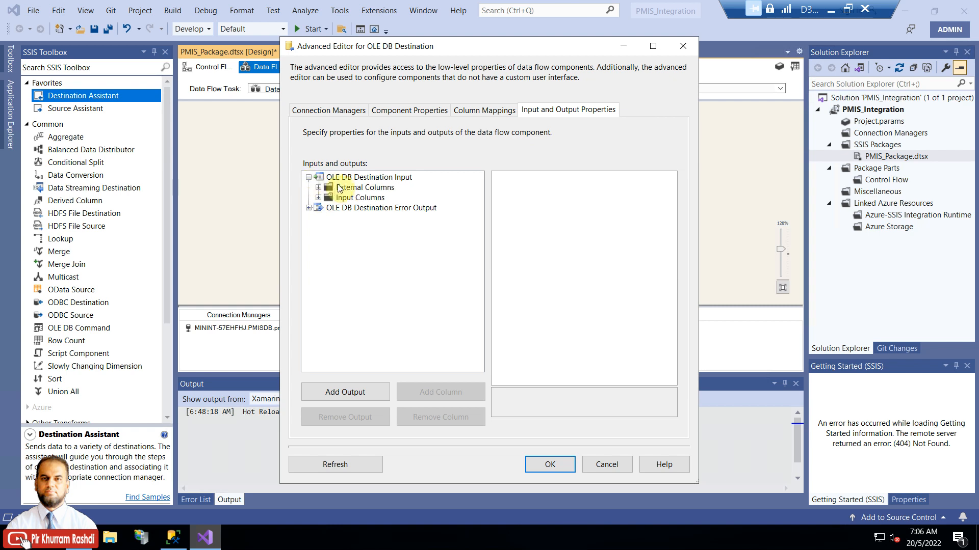
left_click(343, 189)
left_click(318, 188)
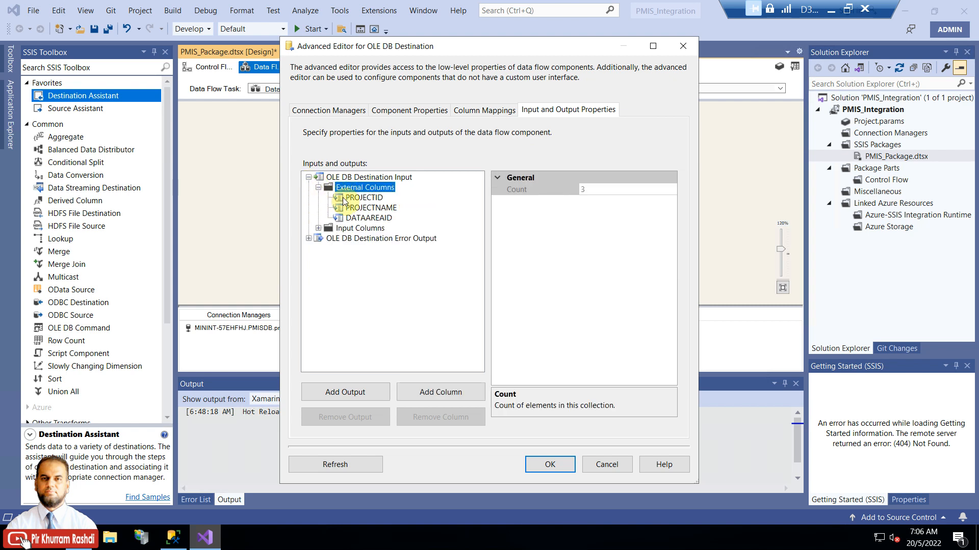
left_click(364, 198)
left_click_drag(697, 261, 818, 260)
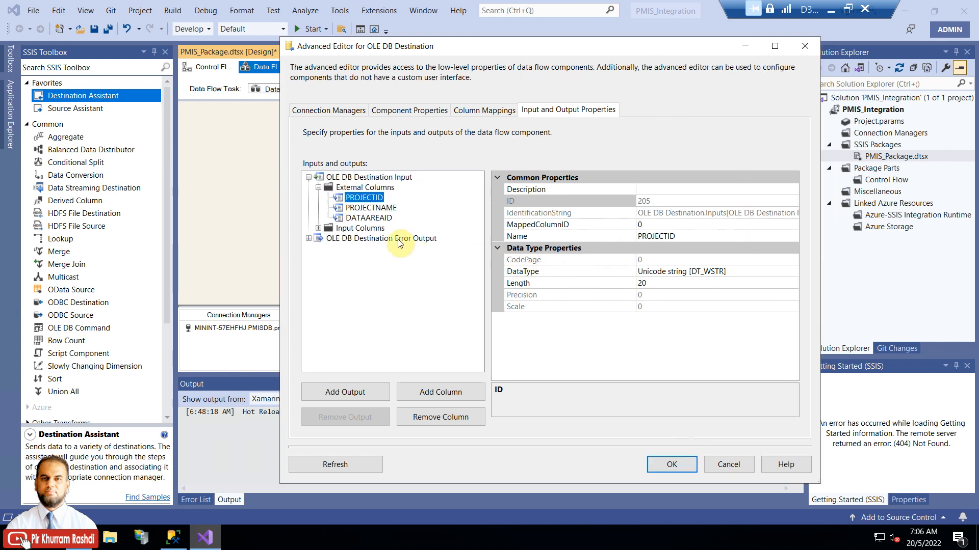
Step: Compare the dataAreaId input column's DT_WSTR data type with the PROJECTID external column's type
left_click(318, 228)
left_click(357, 238)
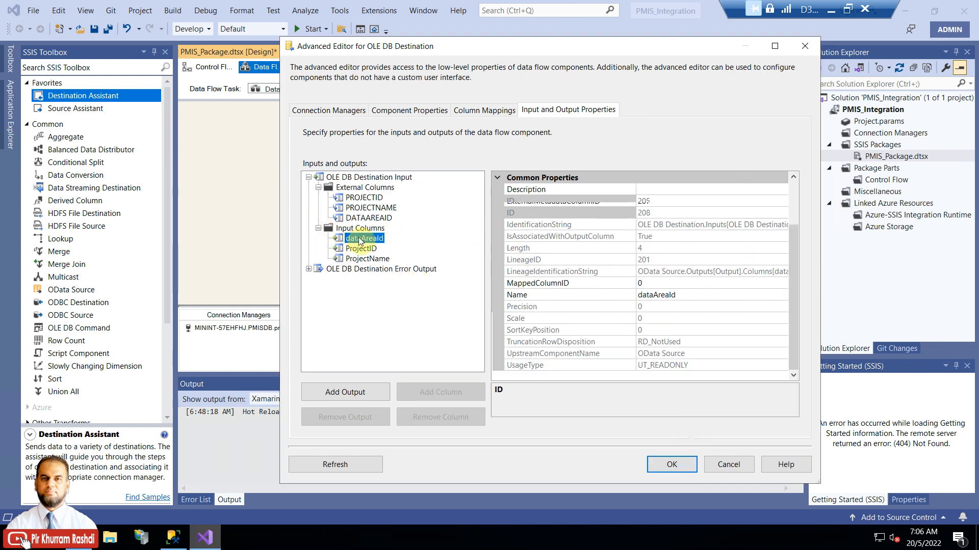
left_click_drag(819, 239, 918, 225)
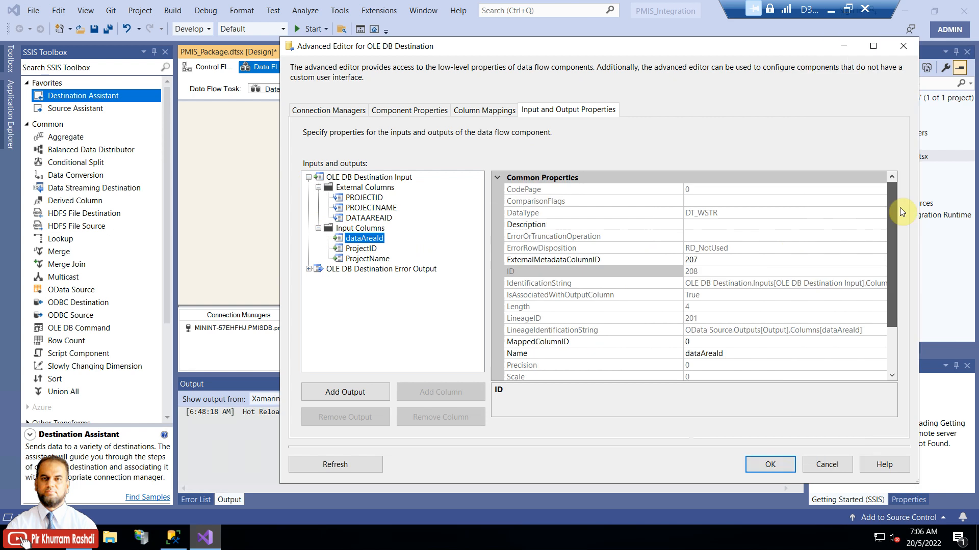
left_click(582, 216)
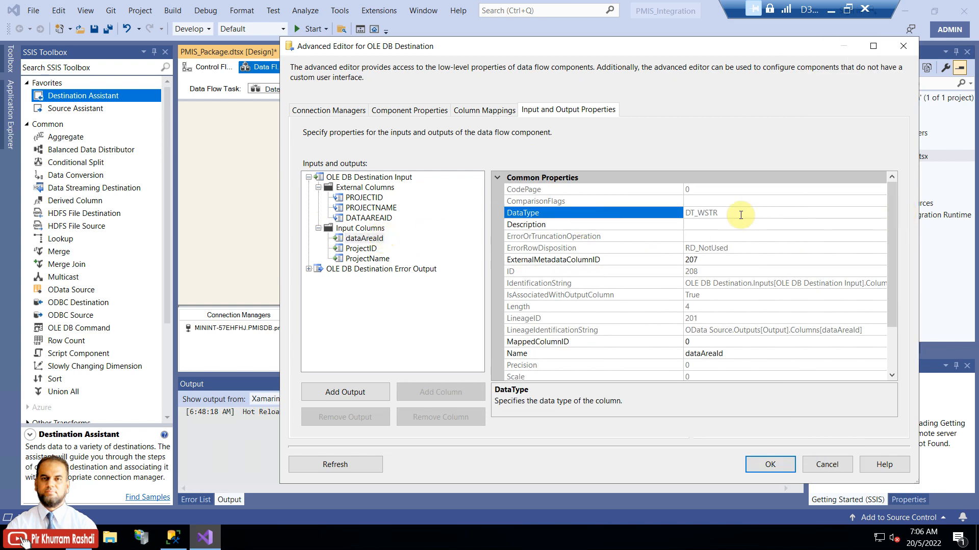
left_click_drag(740, 215, 635, 213)
left_click(365, 199)
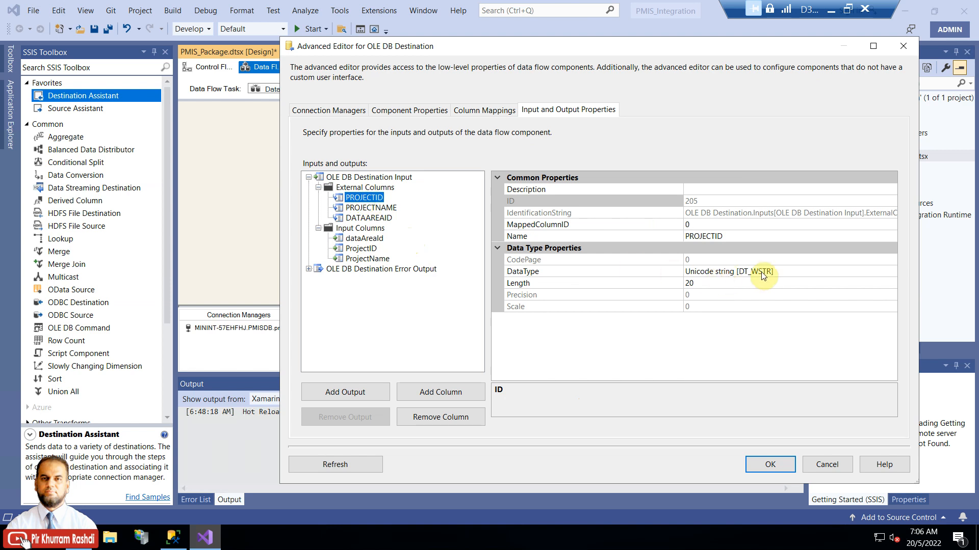
Step: Close the Advanced Editor keeping the settings and save PMIS_Package.dtsx
left_click(759, 462)
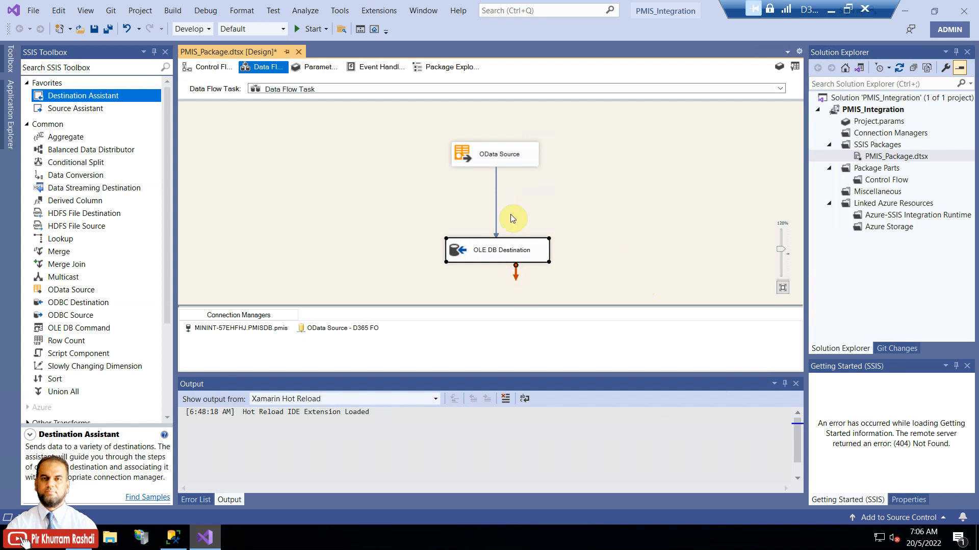
left_click(365, 187)
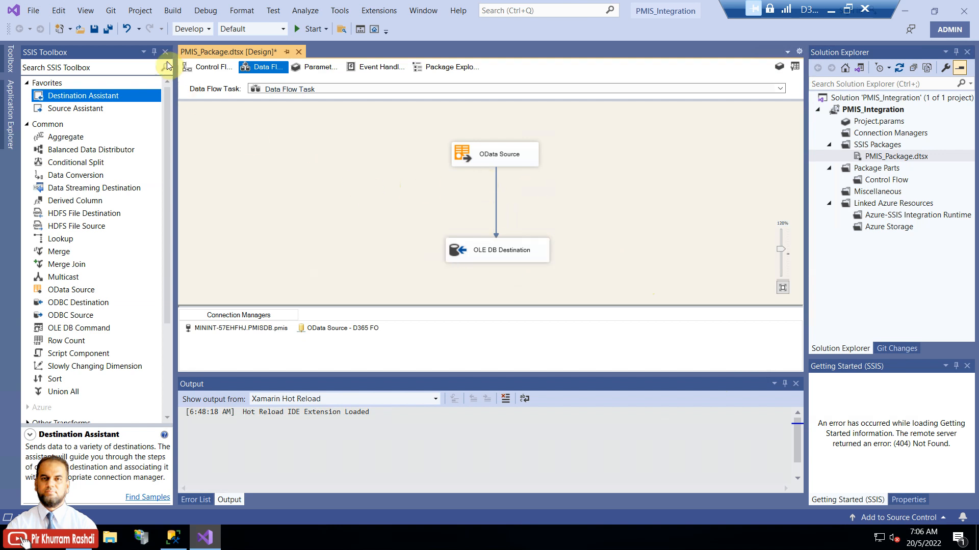
left_click(108, 28)
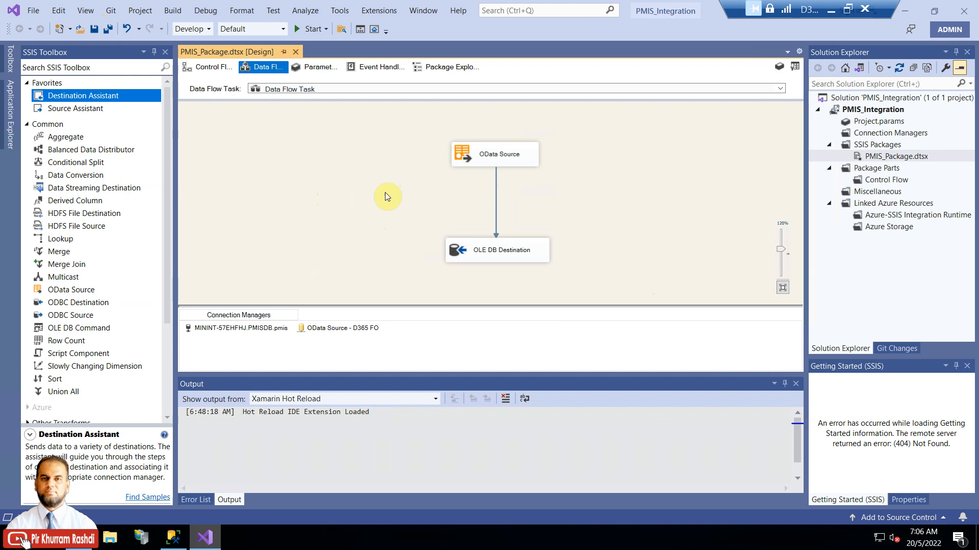
Step: Rerun the dbo.Project query in SSMS to confirm the table is still empty
left_click(173, 538)
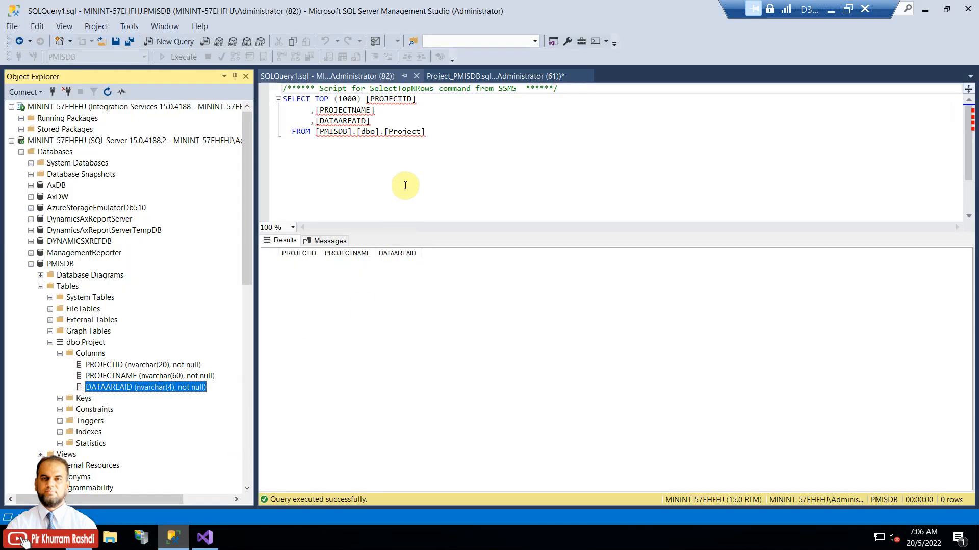
left_click(427, 159)
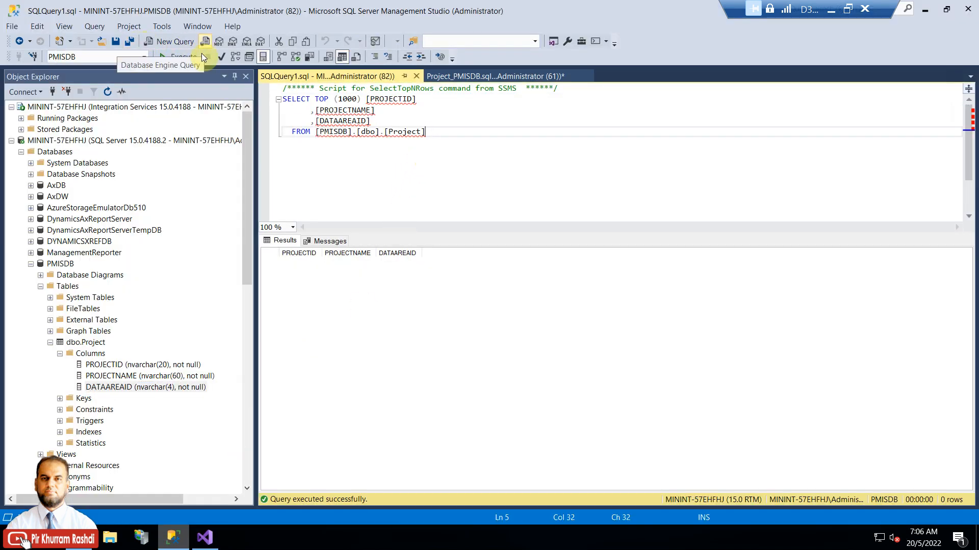
left_click(188, 56)
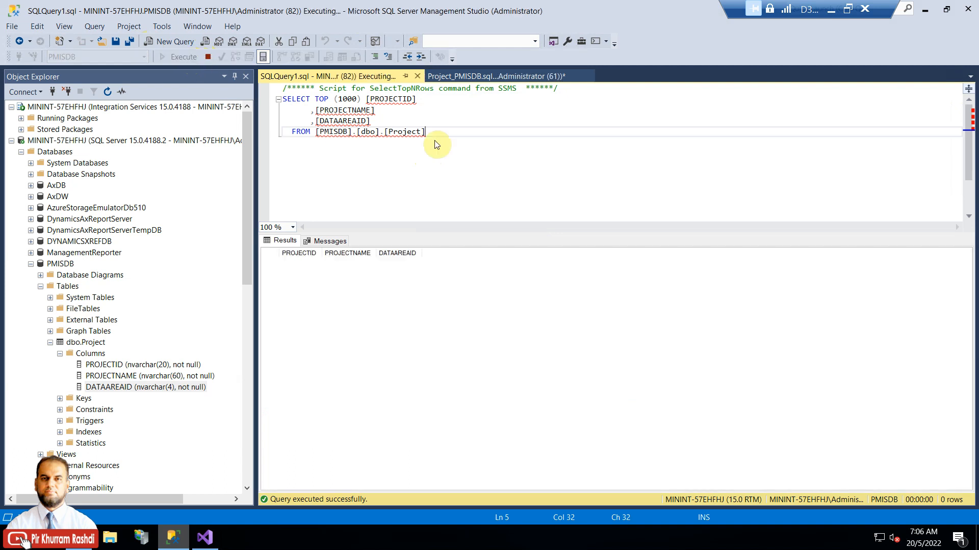
left_click(216, 542)
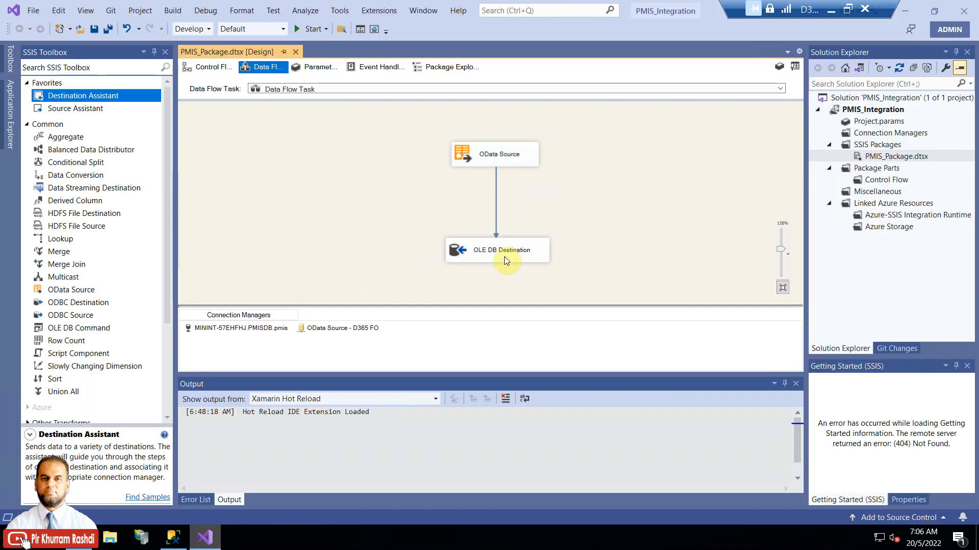
Step: Run PMIS_Package and confirm on the Progress tab that the destination wrote 195 rows
left_click(307, 30)
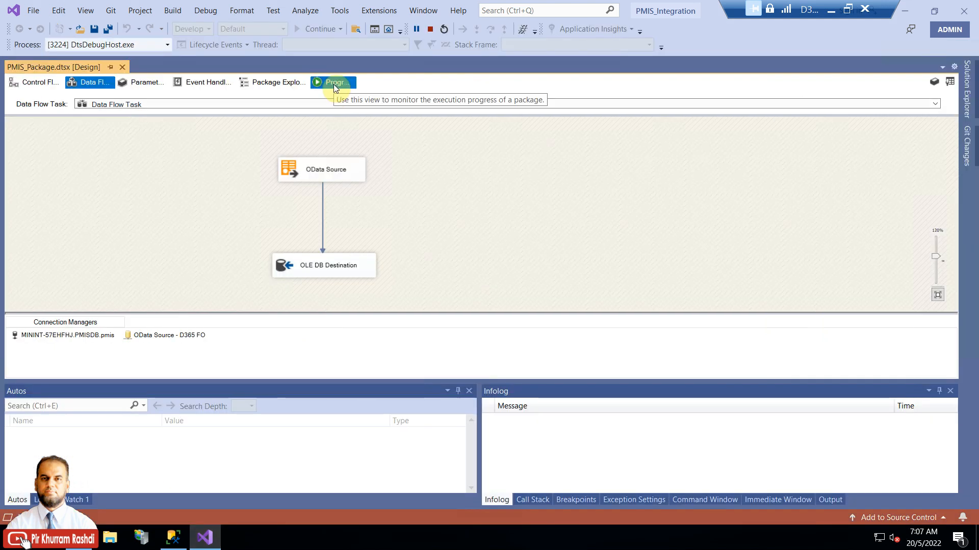
left_click(334, 85)
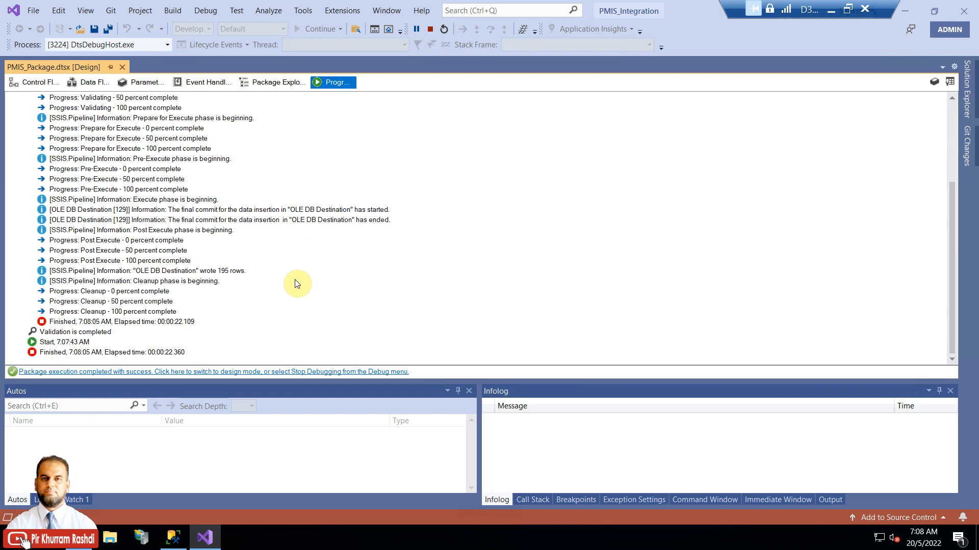
left_click(224, 271)
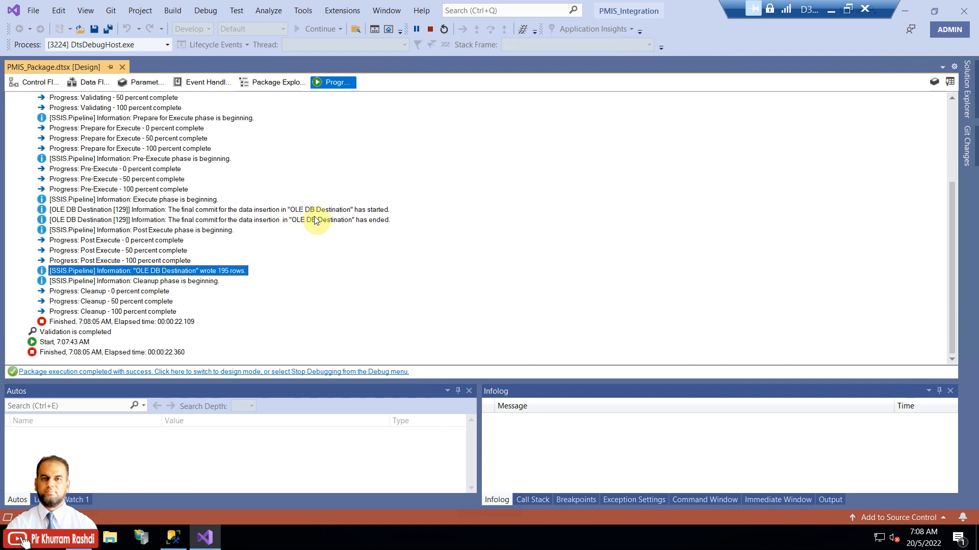
left_click(179, 540)
Step: Re-execute the SELECT TOP 1000 on dbo.Project and browse the 195 loaded usmf rows
left_click(176, 57)
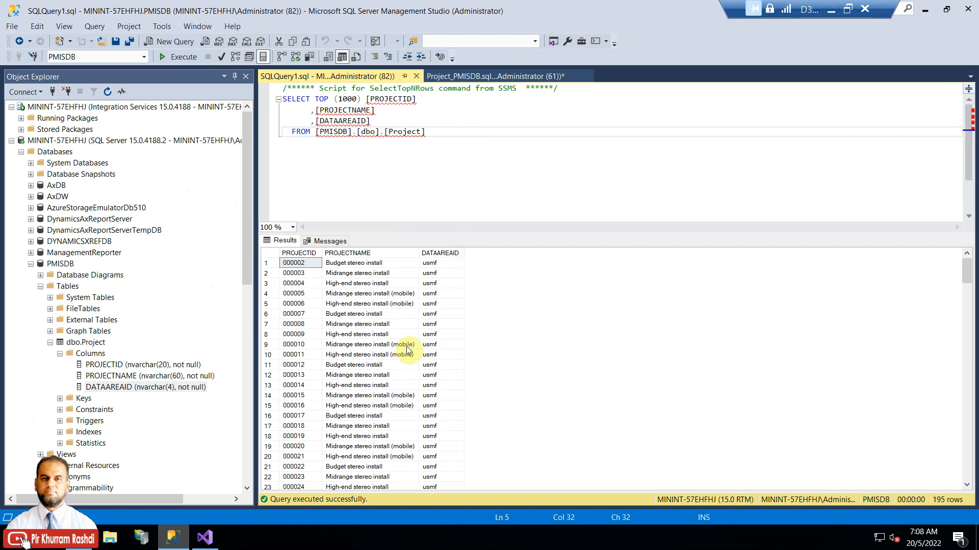
left_click(393, 275)
left_click_drag(322, 253, 344, 253)
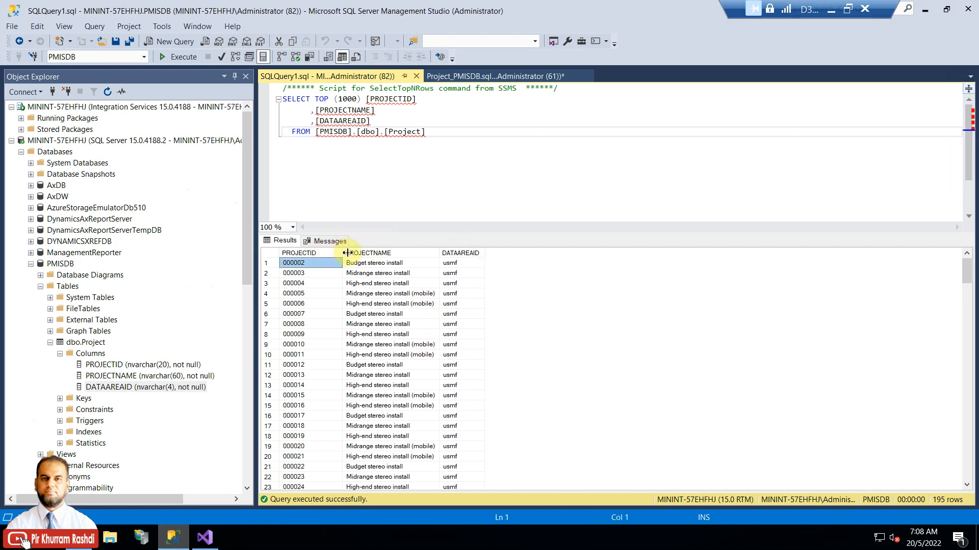
left_click(461, 294)
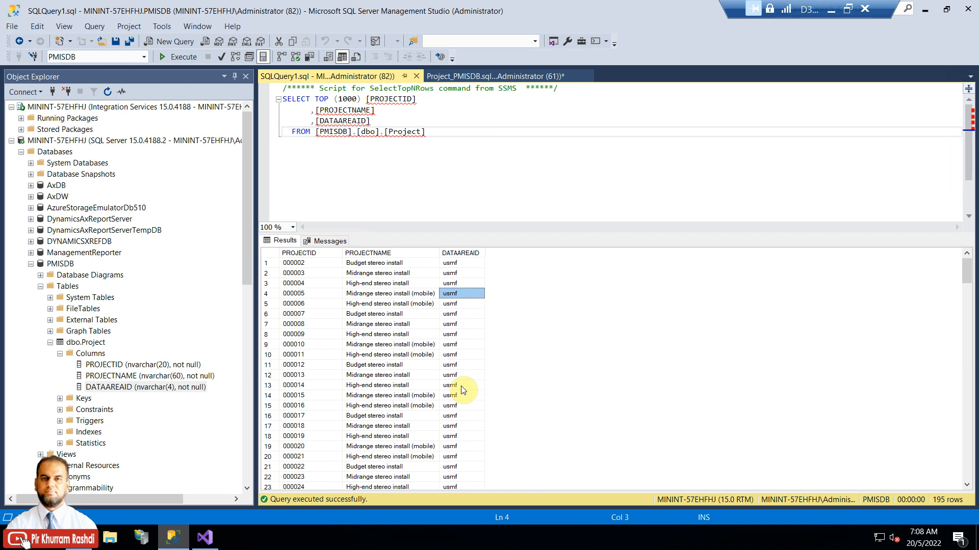
scroll(463, 390, "down", 18)
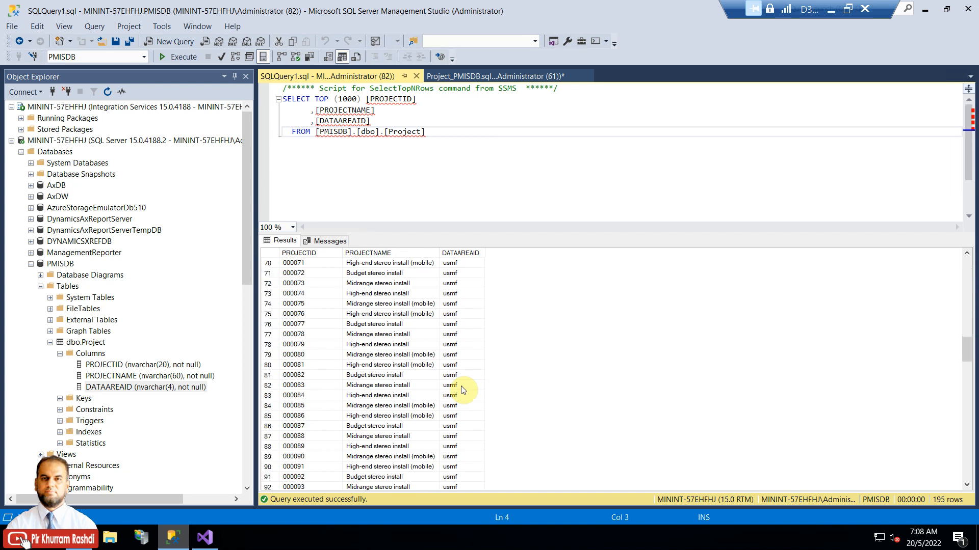
left_click_drag(967, 341, 970, 438)
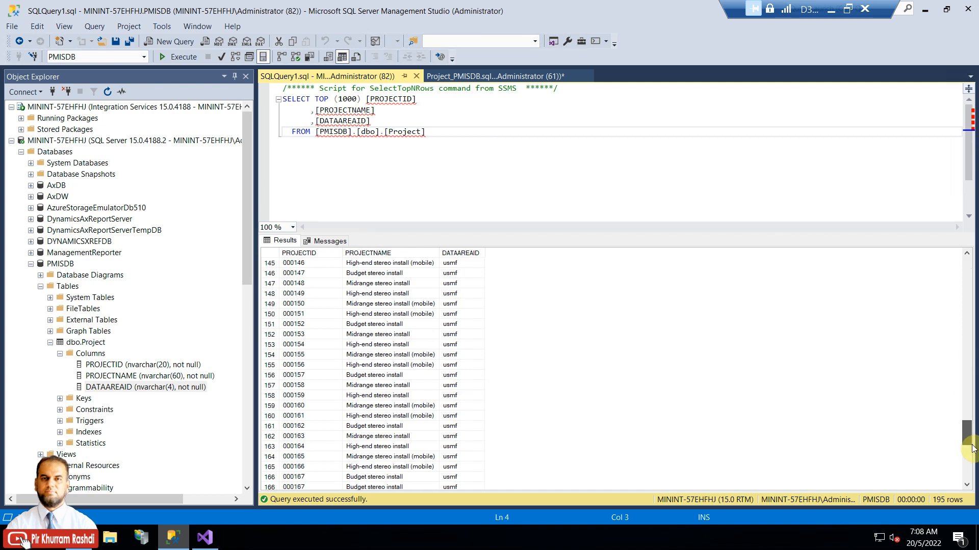
left_click(213, 542)
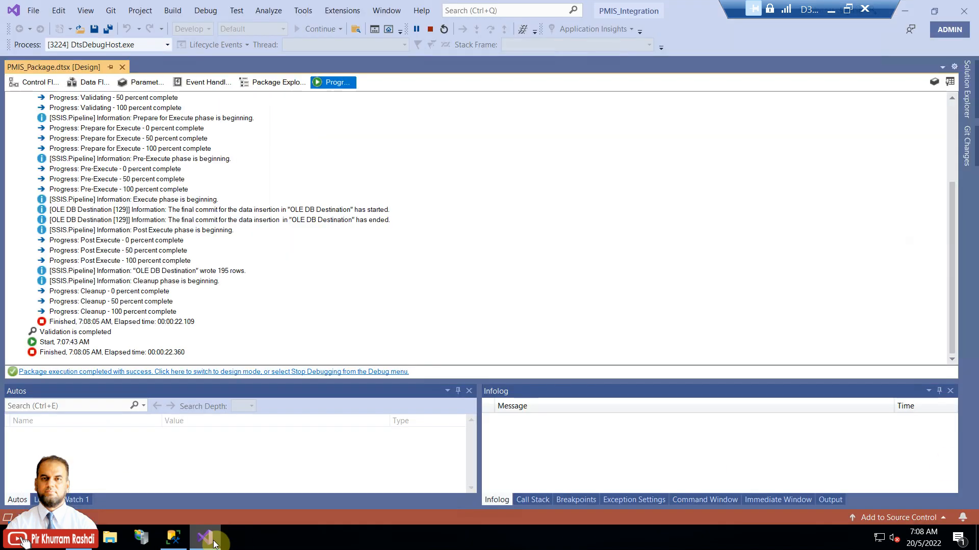